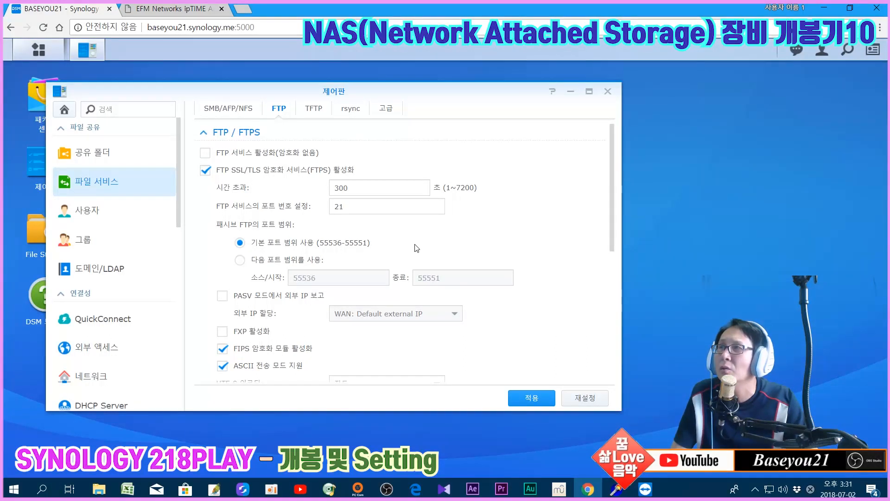
# Review the FTP file service settings and collapse the general FTP options section
pyautogui.scroll(-5, 416, 248)
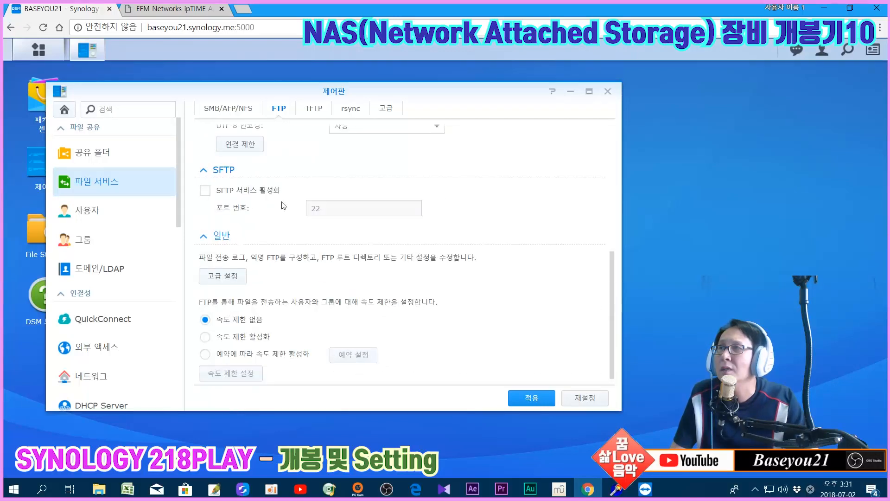
pyautogui.scroll(5, 292, 184)
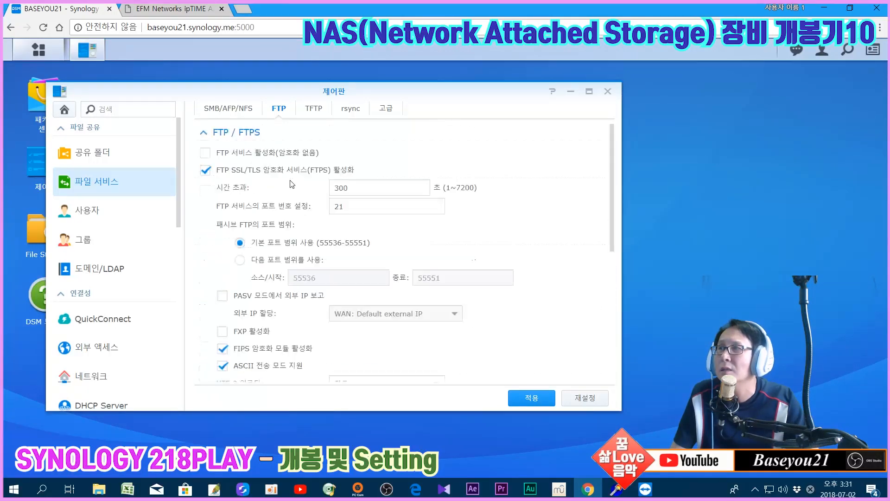
pyautogui.scroll(-5, 296, 177)
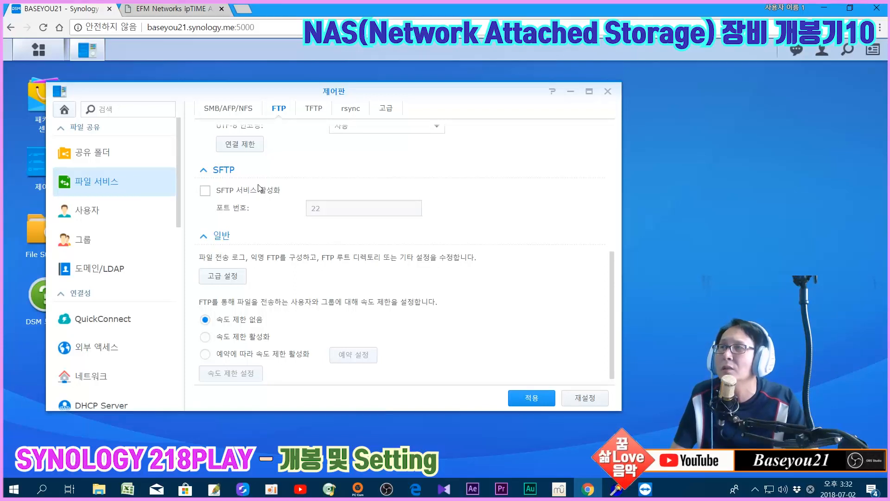
pyautogui.scroll(6, 266, 193)
pyautogui.moveTo(357, 207); pyautogui.dragTo(306, 210)
pyautogui.scroll(-5, 490, 248)
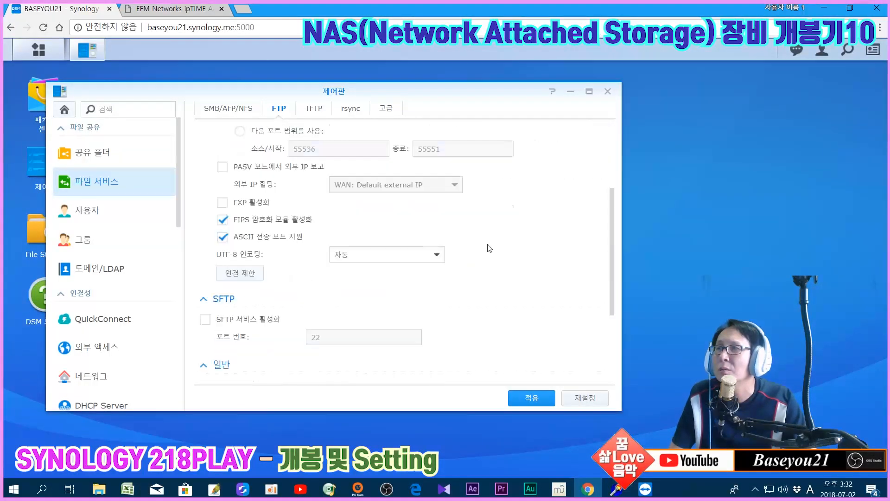
pyautogui.moveTo(354, 274); pyautogui.dragTo(287, 274)
pyautogui.click(482, 301)
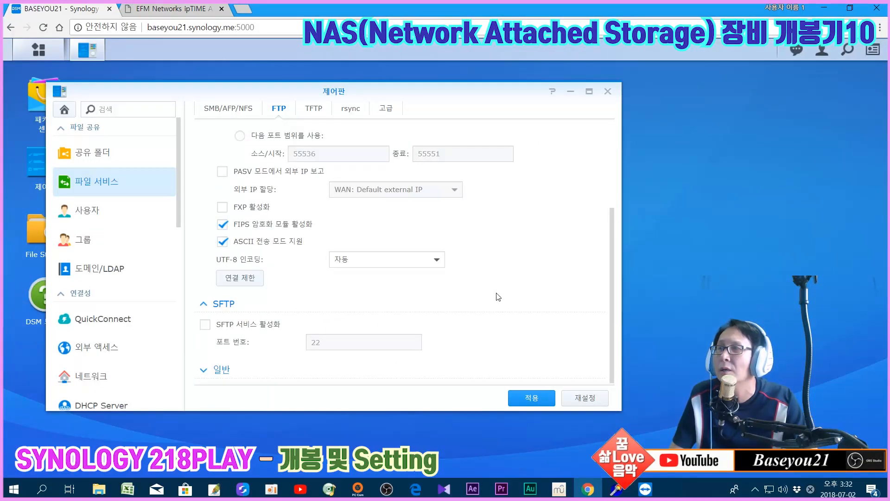
pyautogui.scroll(2, 498, 297)
pyautogui.scroll(-2, 498, 294)
pyautogui.scroll(4, 498, 295)
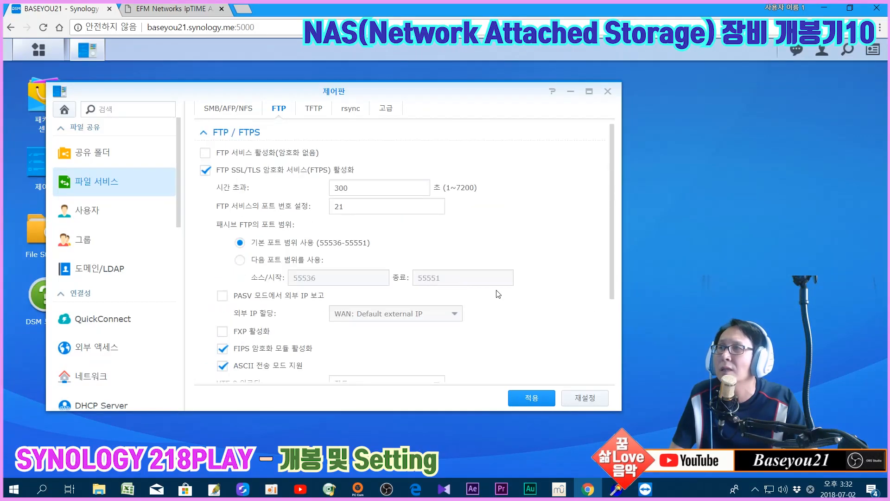
pyautogui.scroll(-4, 497, 294)
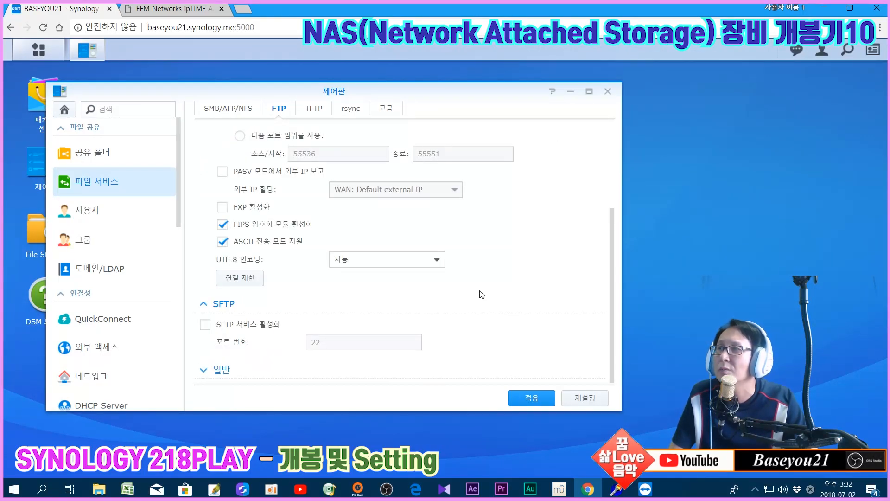
# Turn off 'Apply default UNIX permissions' in the advanced FTP settings and apply the changes
pyautogui.click(220, 370)
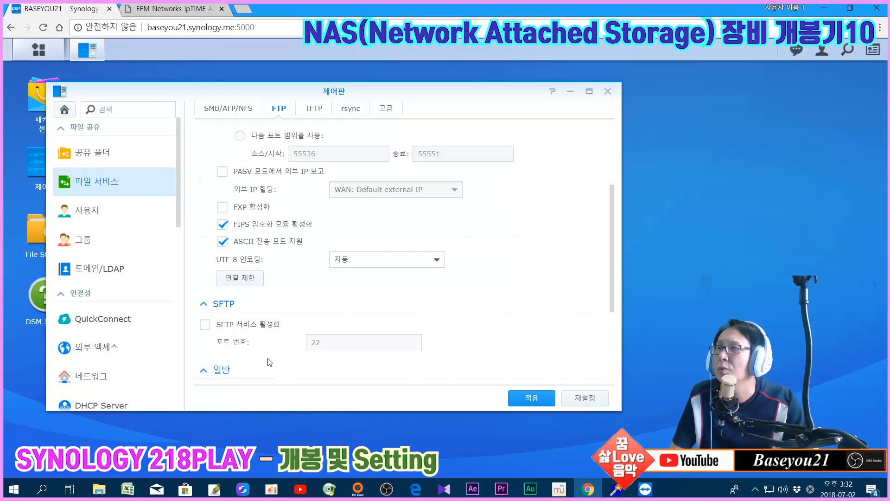
pyautogui.scroll(-5, 270, 362)
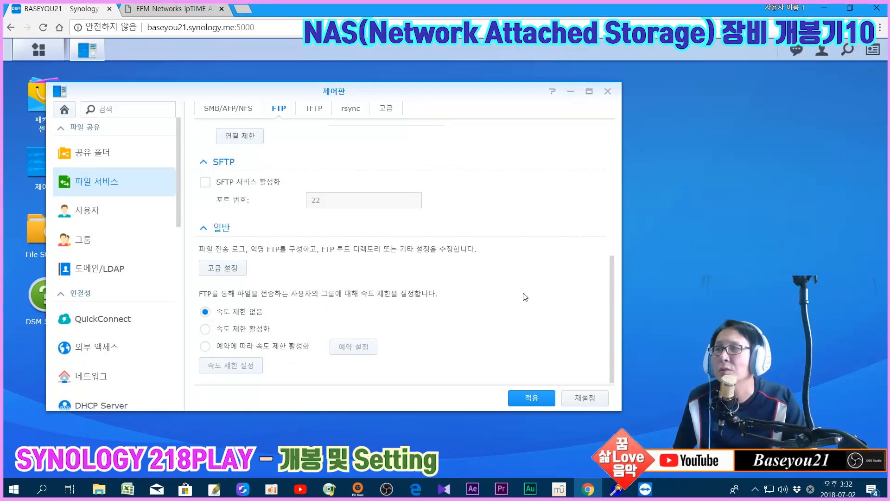
pyautogui.scroll(2, 528, 295)
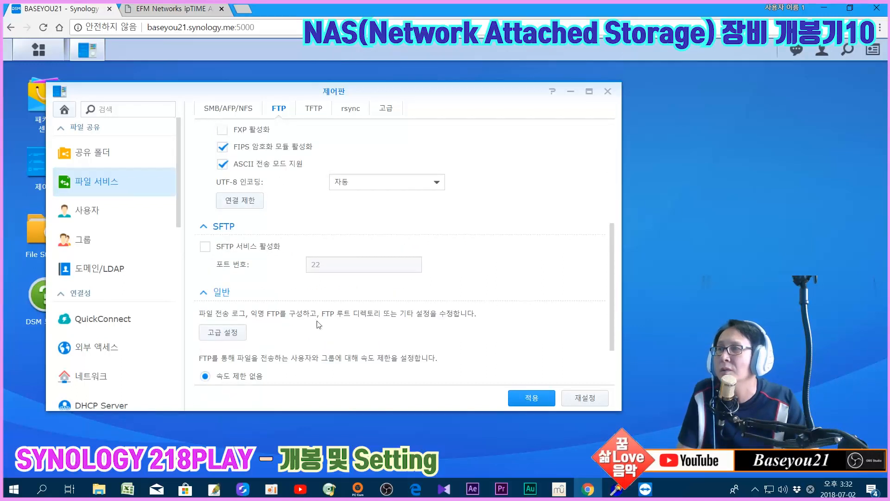
pyautogui.click(225, 333)
pyautogui.click(197, 374)
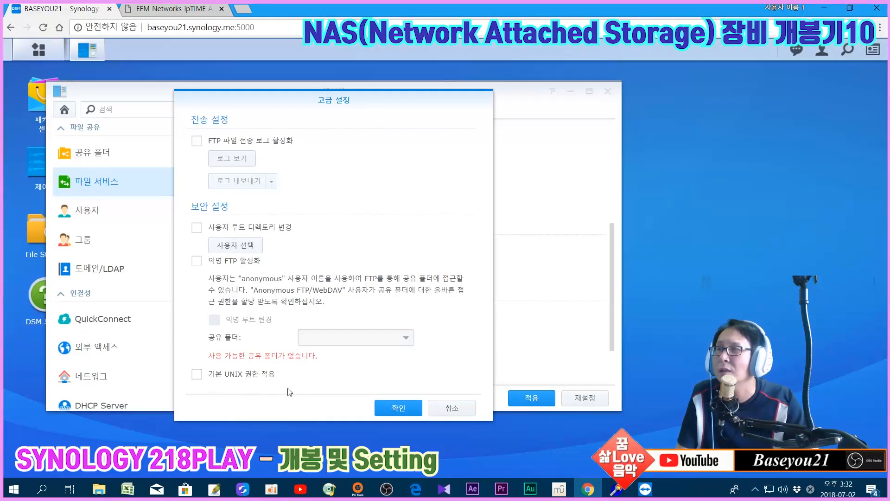
pyautogui.click(393, 408)
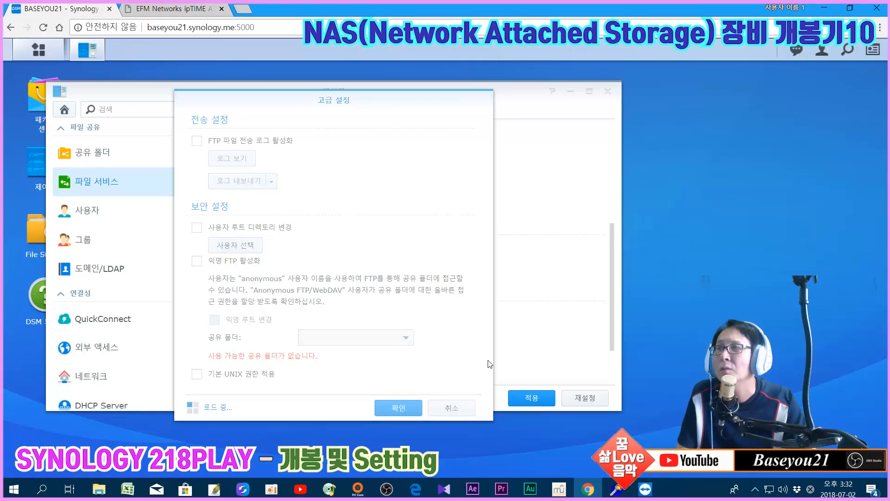
pyautogui.click(520, 398)
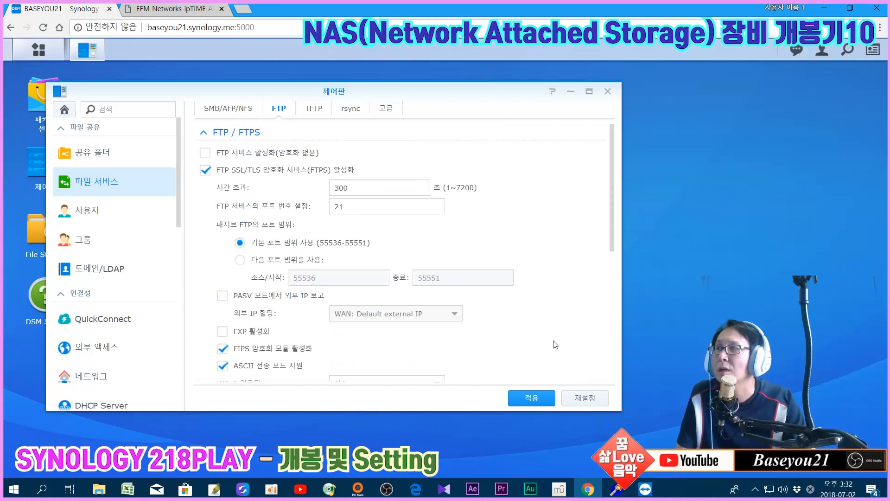
# Replace FTPS with plain unencrypted FTP, apply it, and close Control Panel
pyautogui.click(205, 170)
pyautogui.click(205, 152)
pyautogui.click(524, 400)
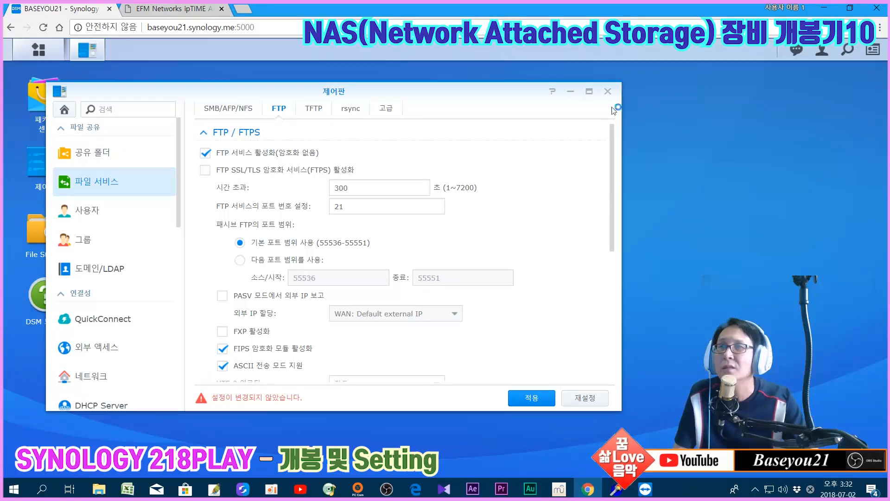
pyautogui.click(607, 92)
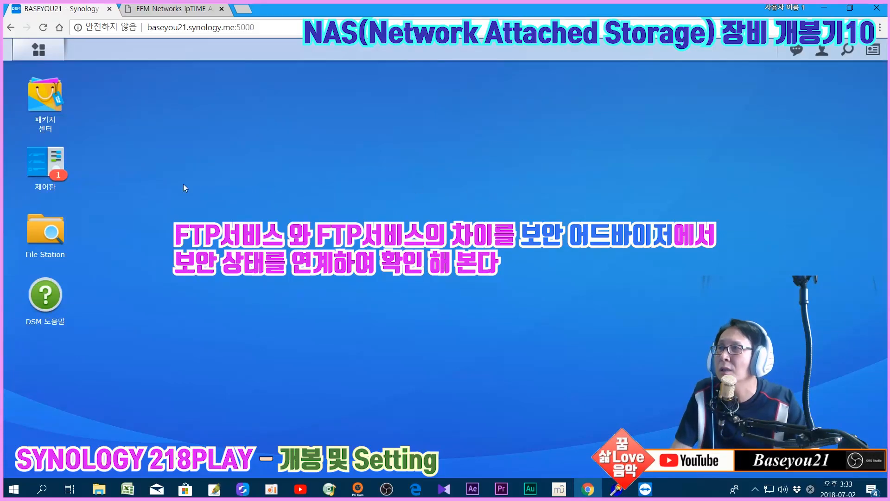
# Recheck the file services settings in Control Panel, close it, and show the DSM main menu
pyautogui.click(52, 171)
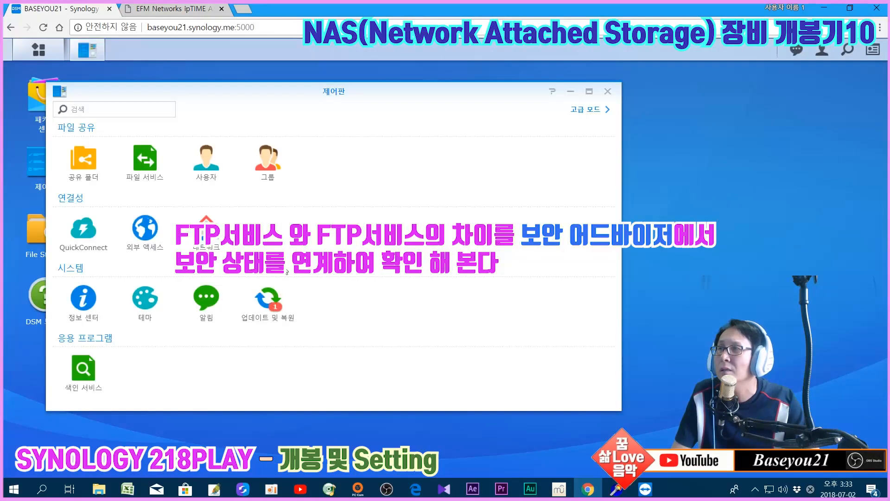
pyautogui.click(150, 167)
pyautogui.scroll(-5, 144, 294)
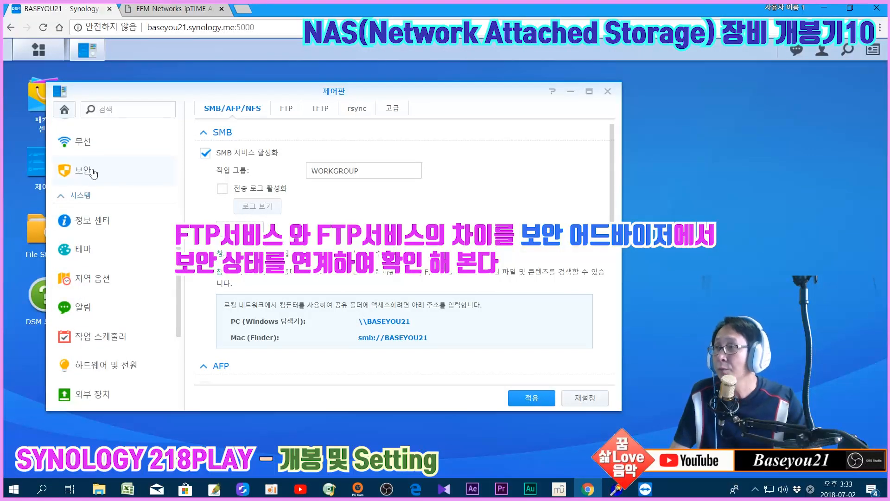
pyautogui.scroll(5, 103, 186)
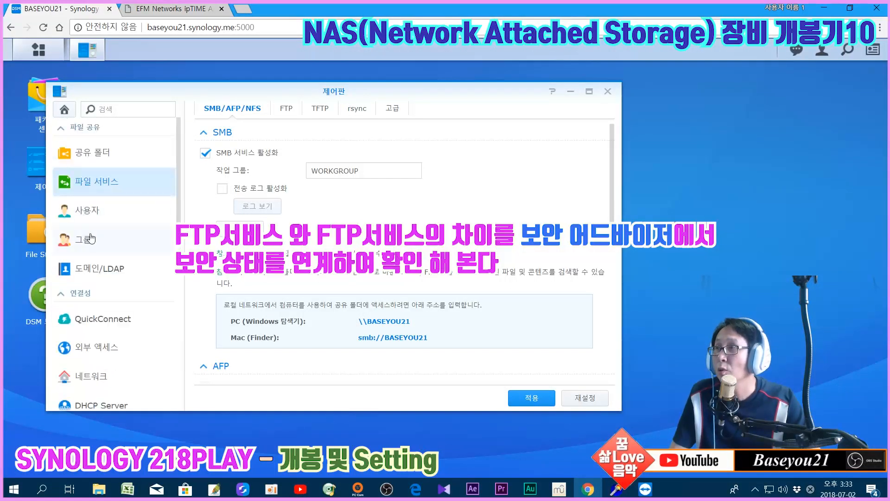
pyautogui.click(607, 92)
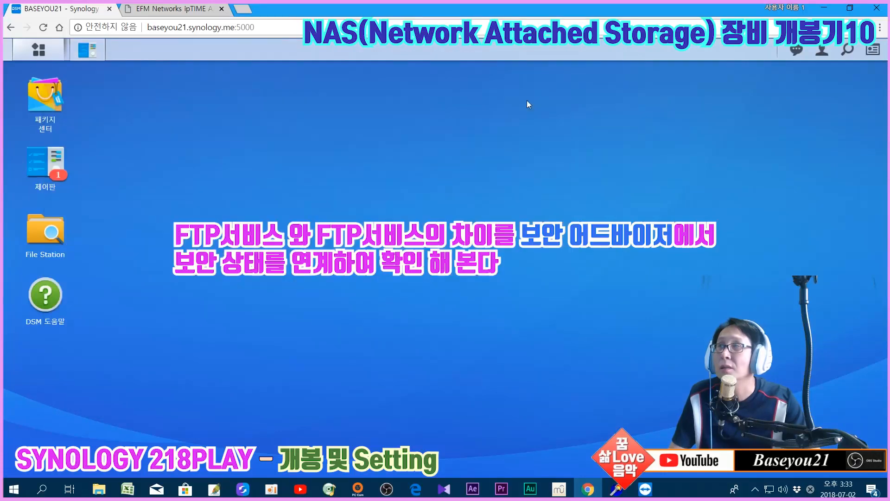
pyautogui.click(39, 49)
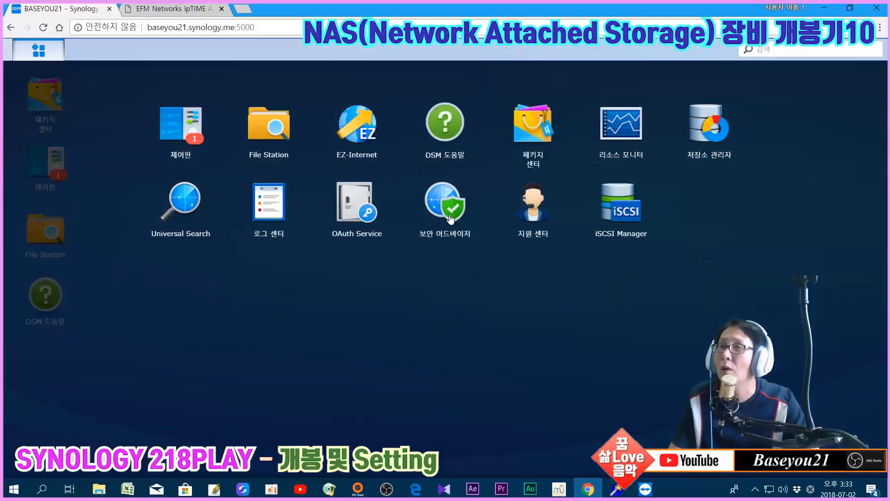
# Launch Security Advisor and view its work-and-business baseline with Monday 01:21 scheduled scans
pyautogui.click(450, 218)
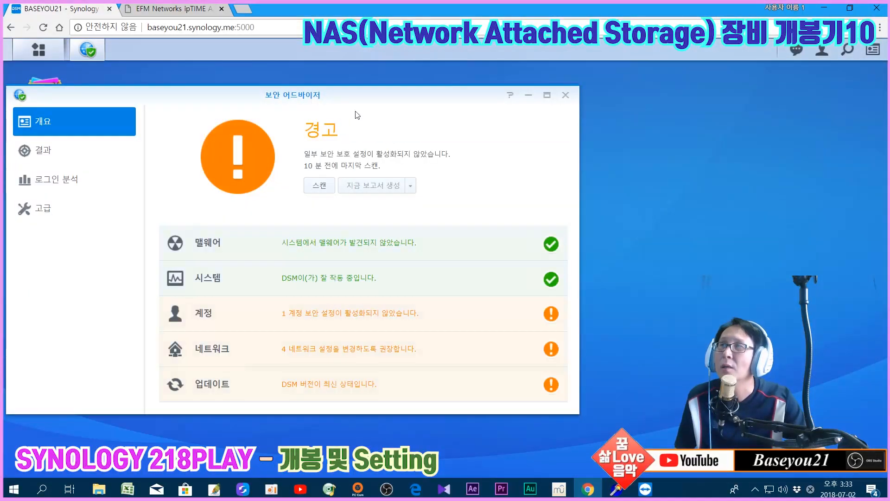
pyautogui.moveTo(360, 93); pyautogui.dragTo(565, 89)
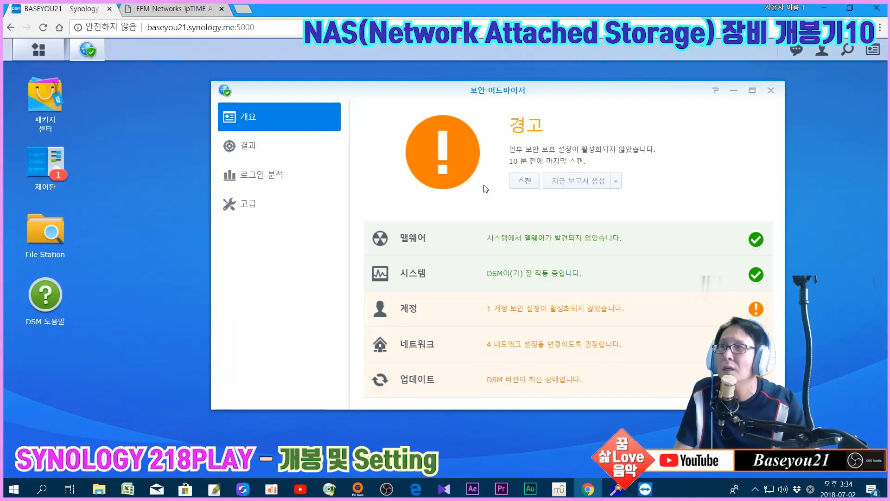
pyautogui.click(249, 213)
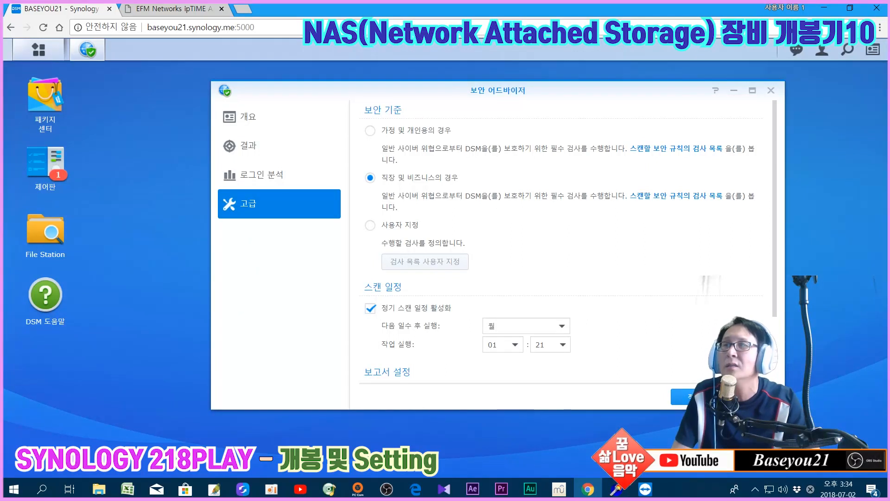
# Apply the baseline, run a new scan from the overview, and open the system check results
pyautogui.click(677, 396)
pyautogui.click(508, 257)
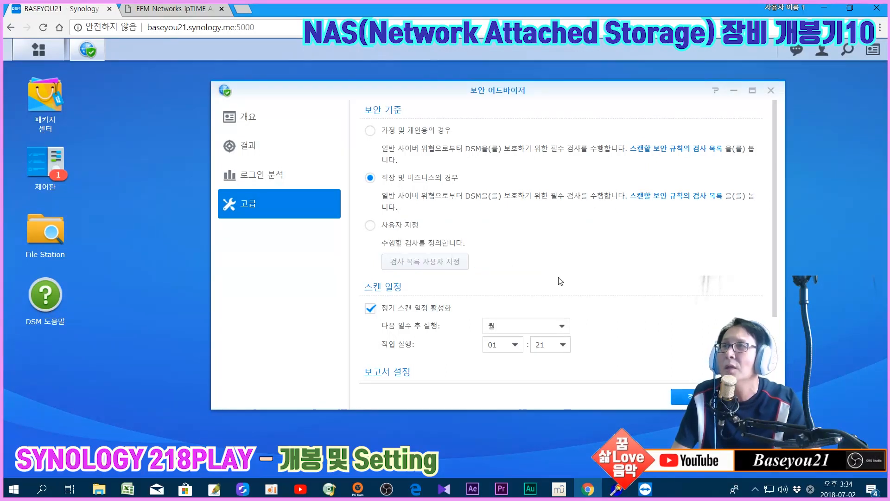
pyautogui.click(248, 118)
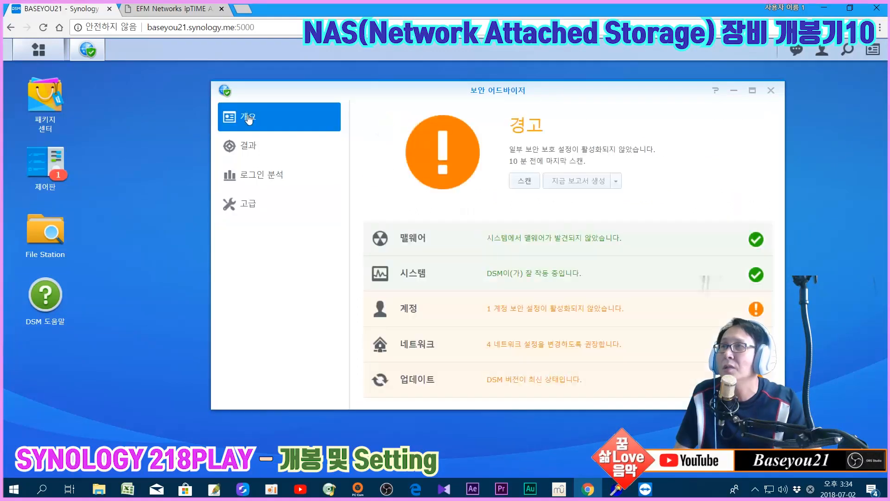
pyautogui.click(523, 182)
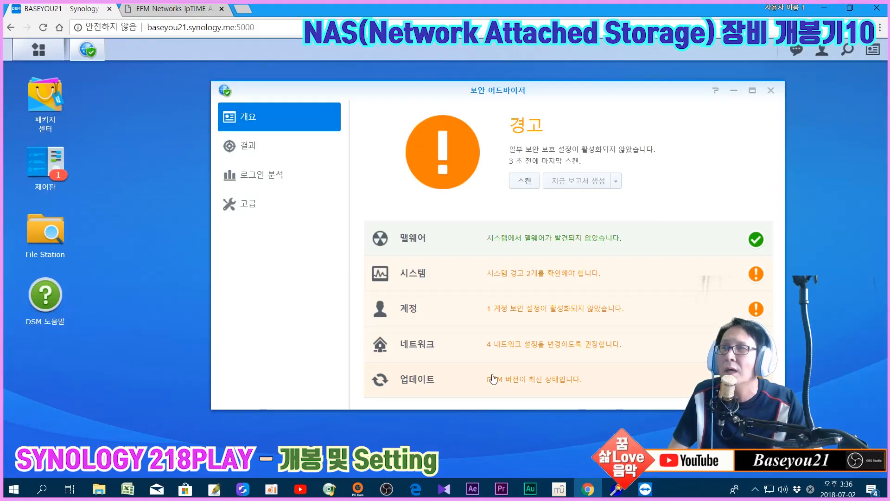
pyautogui.click(537, 276)
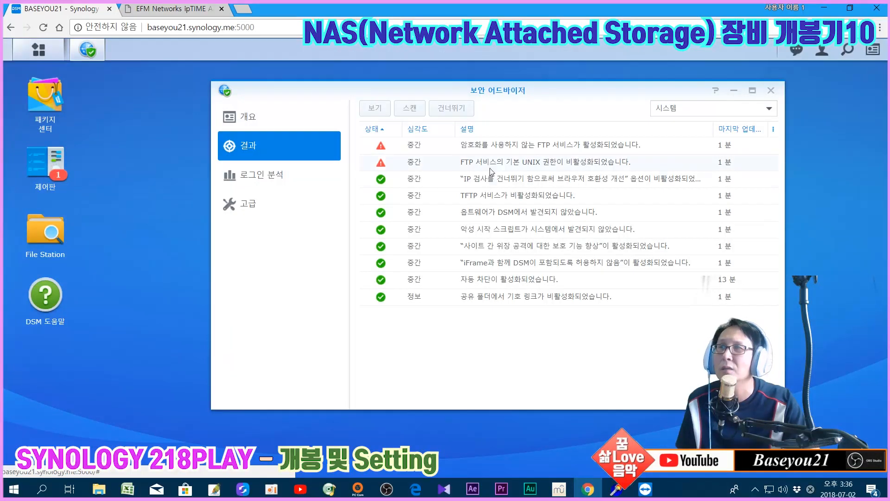
# Open the details of the 'unencrypted FTP enabled' result
pyautogui.doubleClick(521, 152)
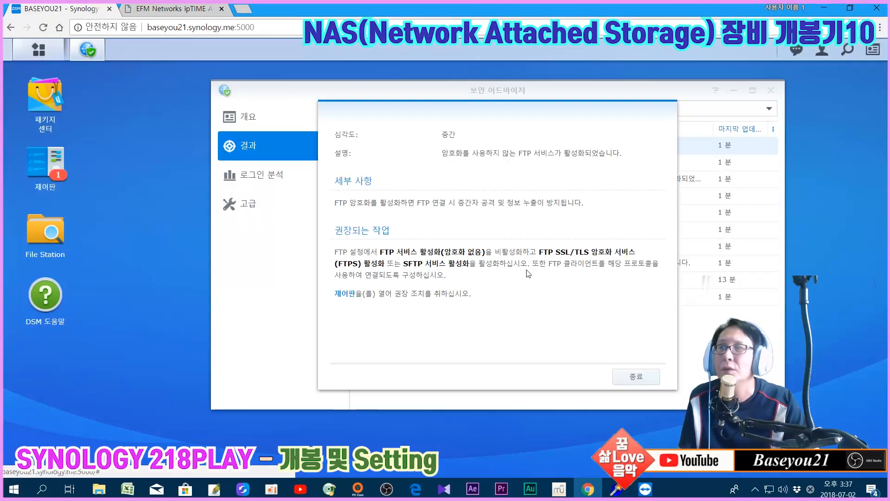
# Follow the recommendation's Control Panel link to the FTP settings
pyautogui.click(344, 296)
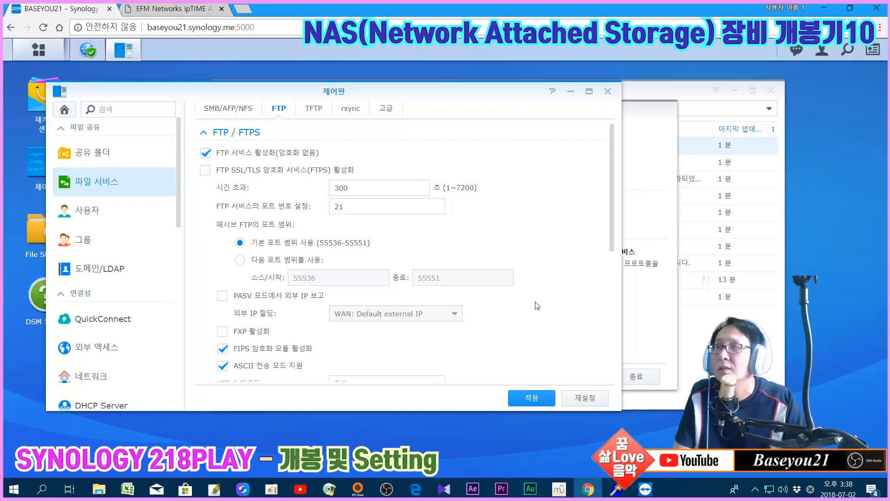
# Disable plain FTP, enable FTPS only, save, and close Control Panel
pyautogui.click(206, 153)
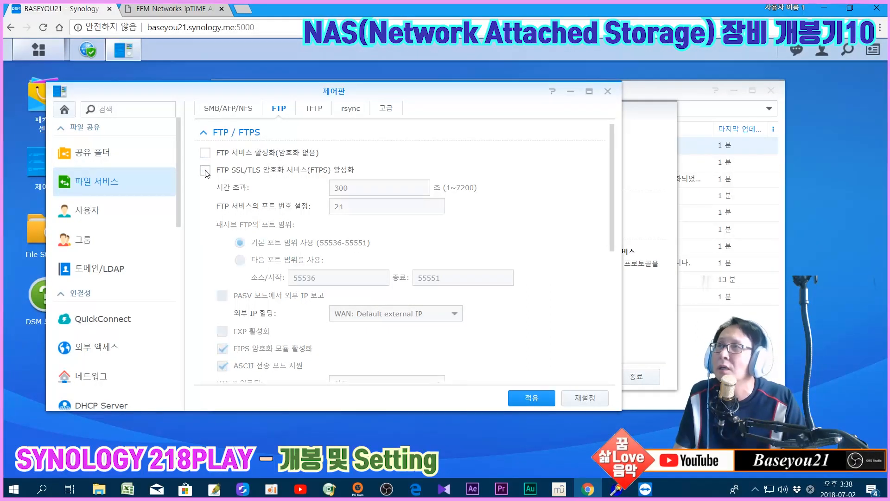
pyautogui.click(206, 171)
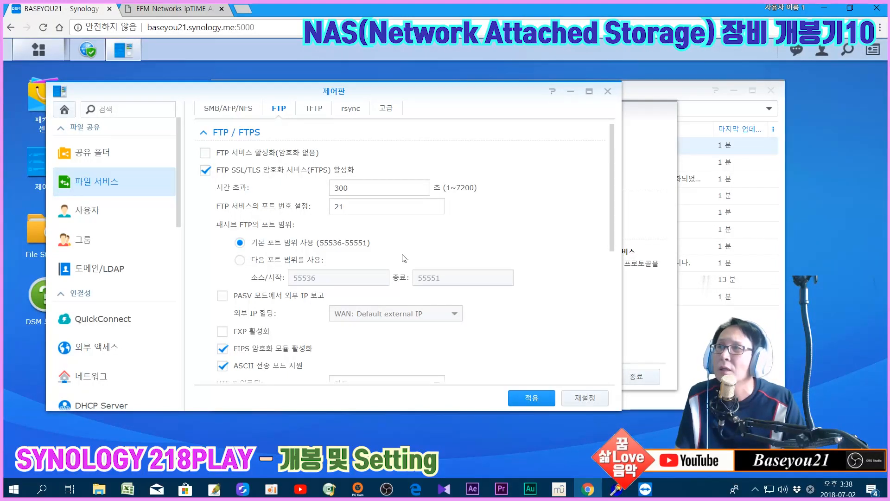
pyautogui.click(531, 397)
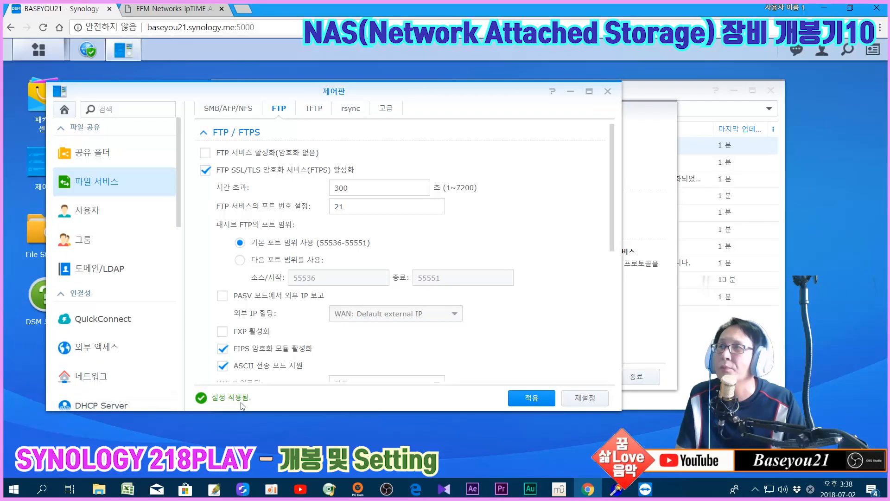
pyautogui.click(607, 91)
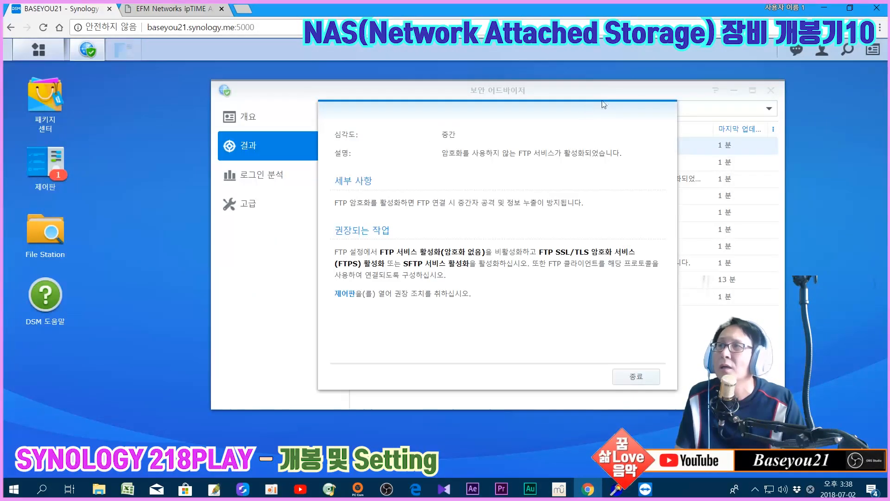
# Close the FTP warning details and rerun the Security Advisor scan
pyautogui.click(625, 377)
pyautogui.click(410, 108)
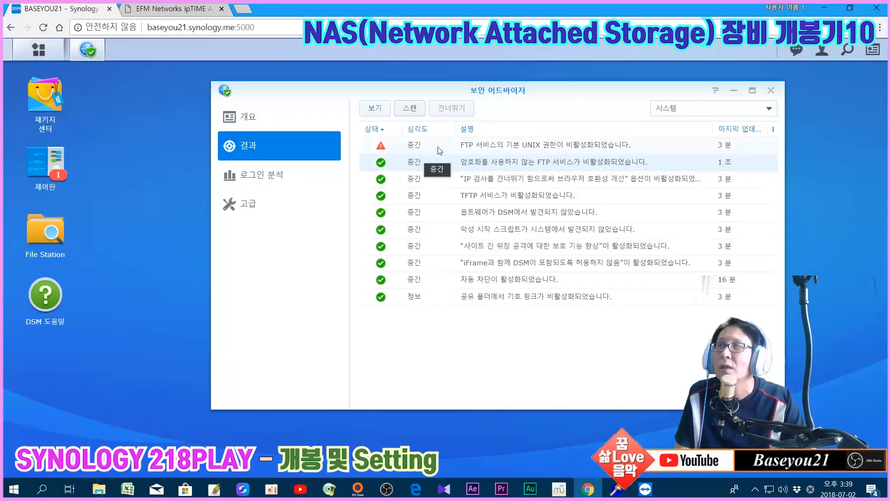
# From the UNIX permission warning, enable default UNIX permissions in the advanced FTP settings and apply
pyautogui.doubleClick(525, 149)
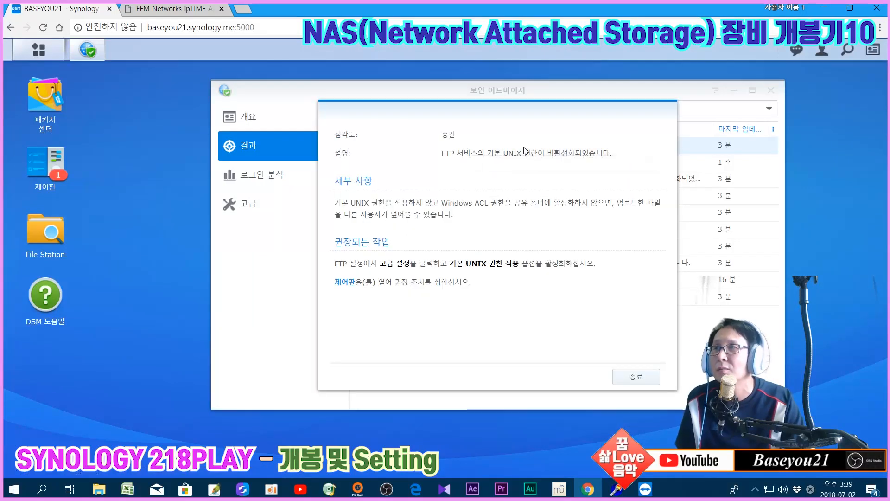
pyautogui.click(350, 285)
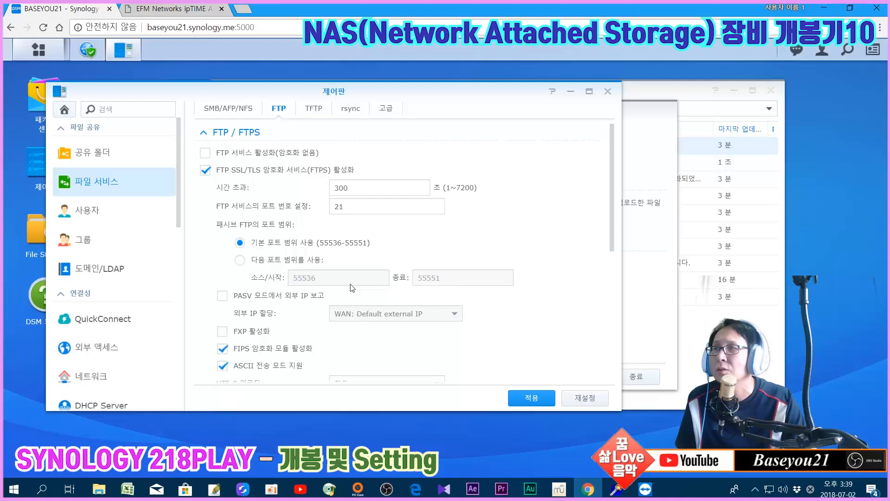
pyautogui.scroll(-5, 609, 215)
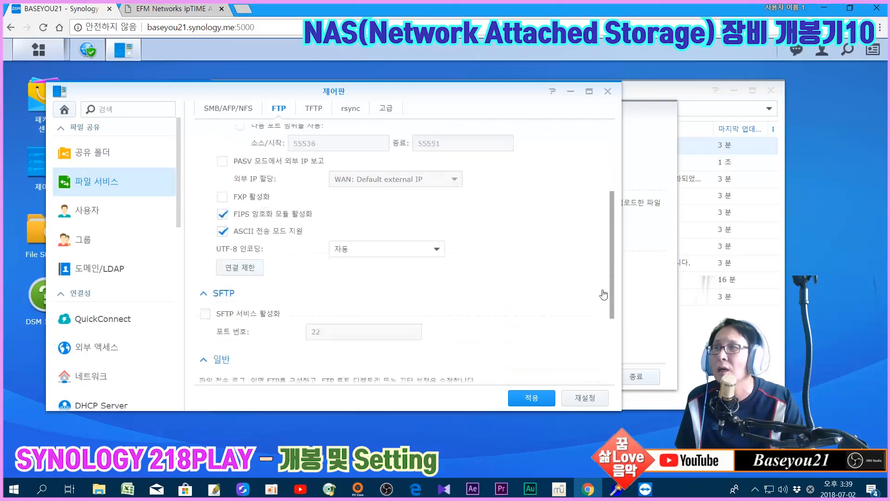
pyautogui.click(223, 324)
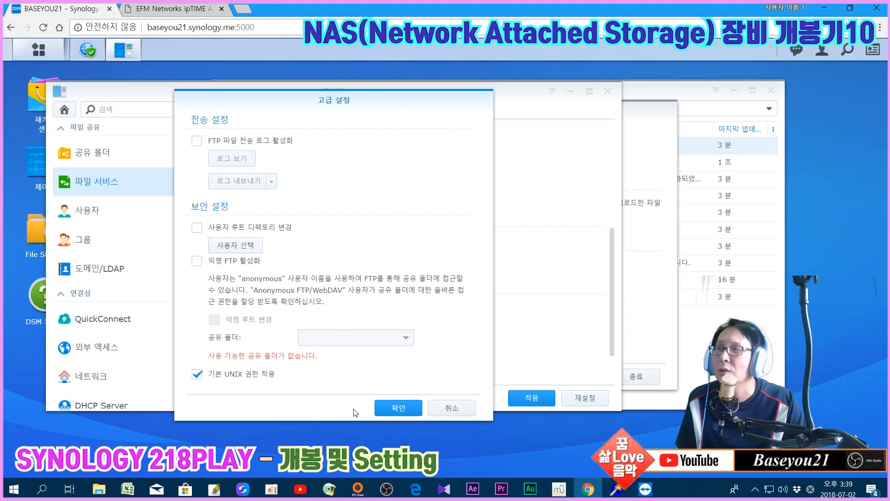
pyautogui.click(397, 409)
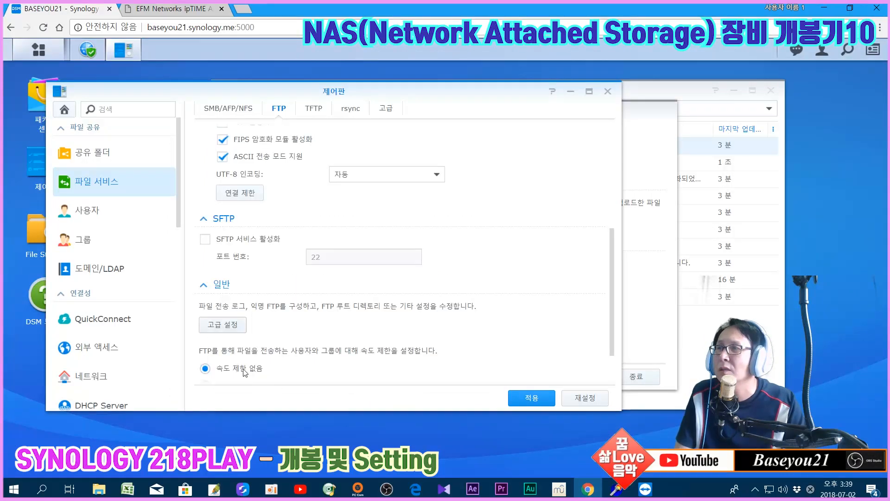
pyautogui.click(531, 398)
# Close Control Panel and the details, rescan until all system checks pass, and view the overview
pyautogui.click(607, 92)
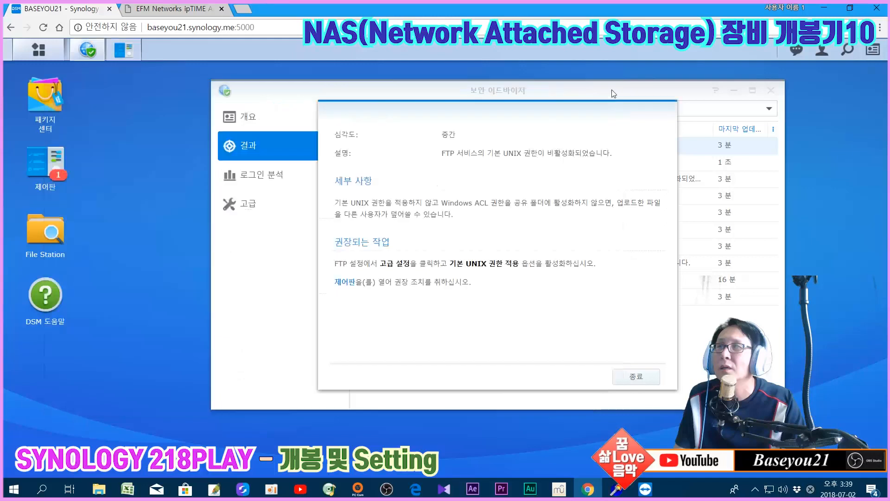
pyautogui.click(635, 378)
pyautogui.click(409, 108)
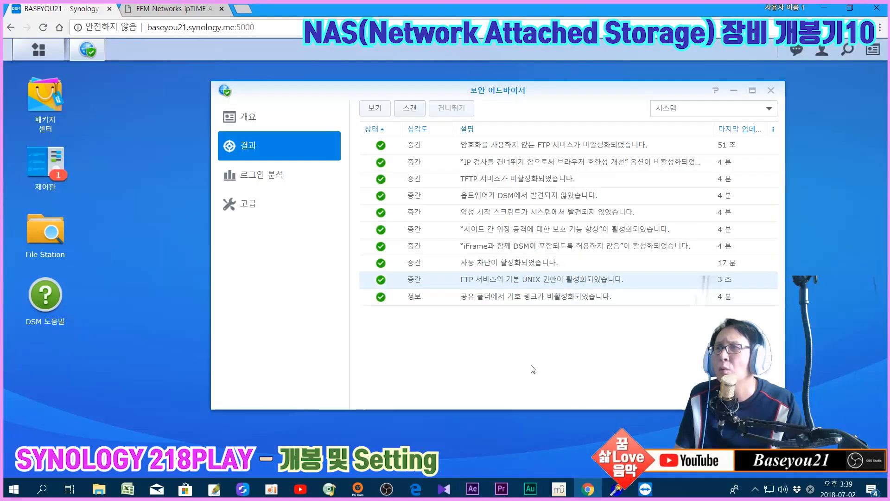
pyautogui.click(266, 117)
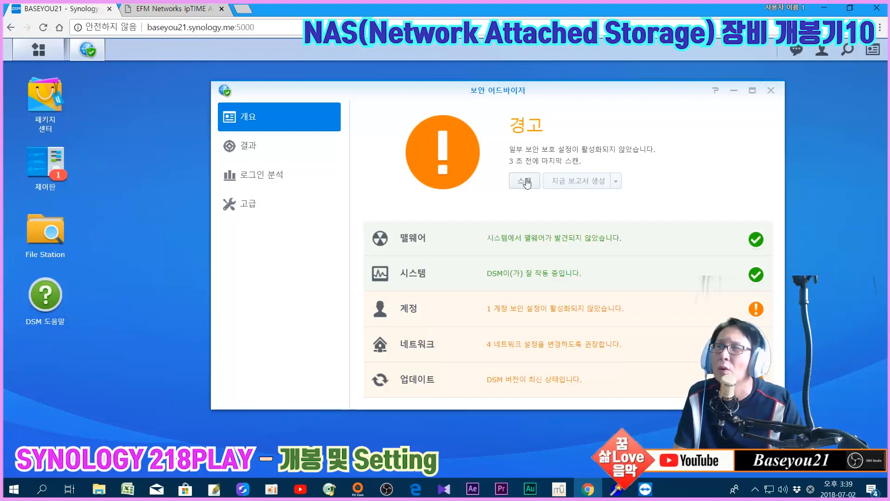
# Show the Account check results in Security Advisor's Overview
pyautogui.click(536, 316)
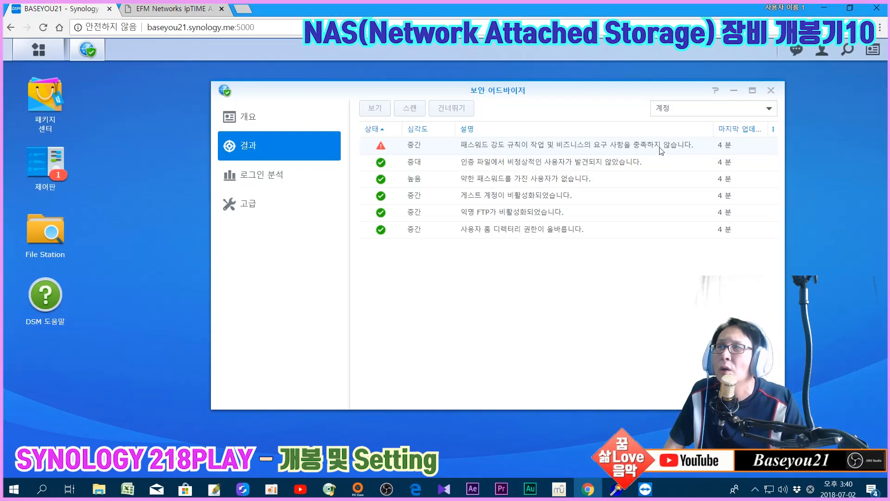
# From the password strength warning, enable the Control Panel password rules including mixed case, and apply them
pyautogui.doubleClick(469, 146)
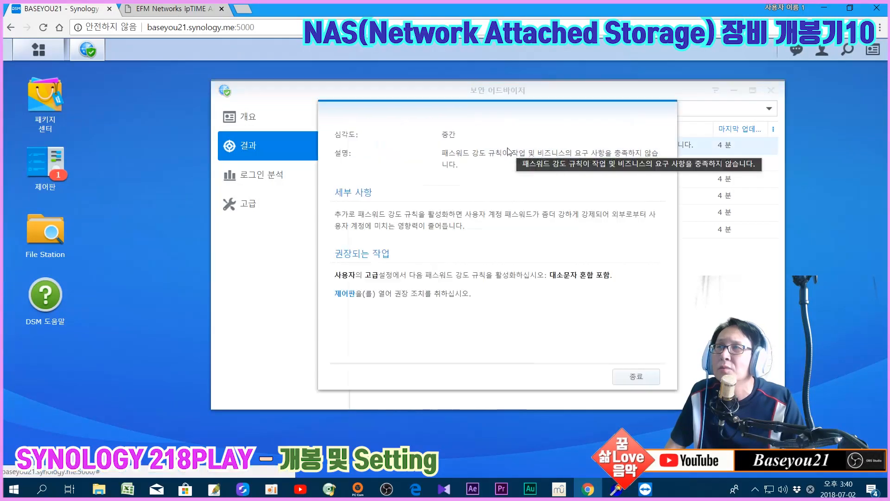
pyautogui.click(343, 294)
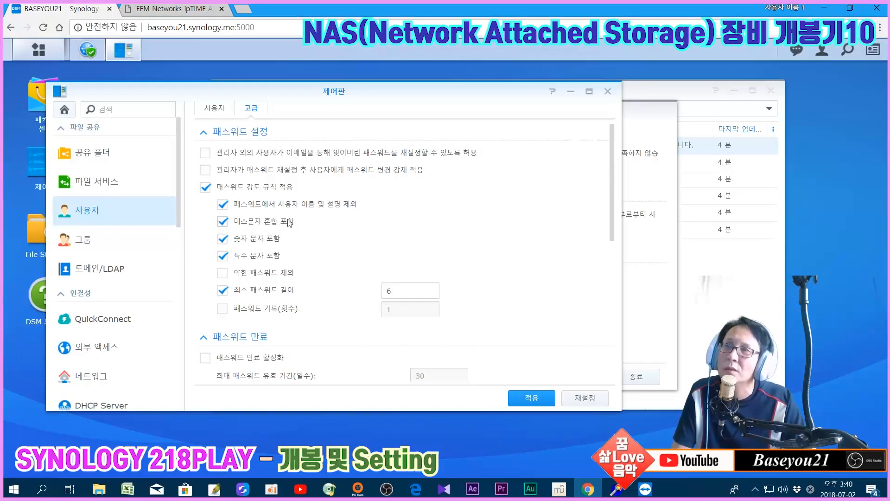
pyautogui.click(530, 397)
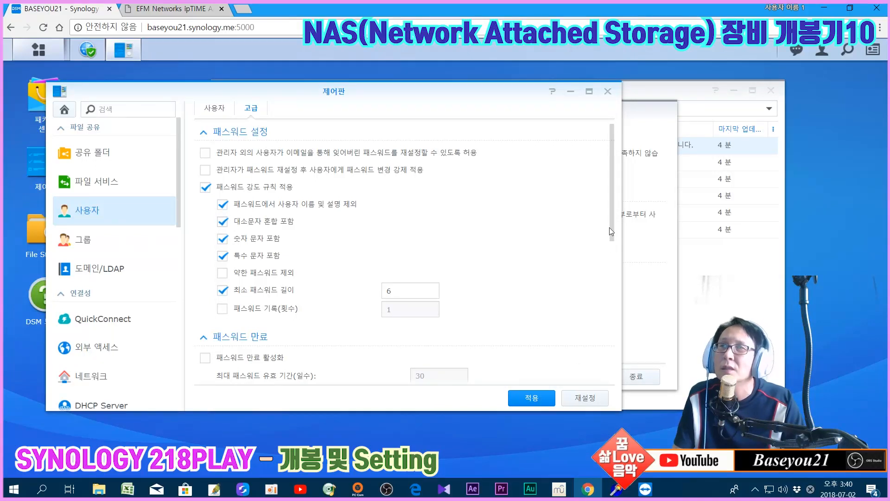
pyautogui.click(607, 92)
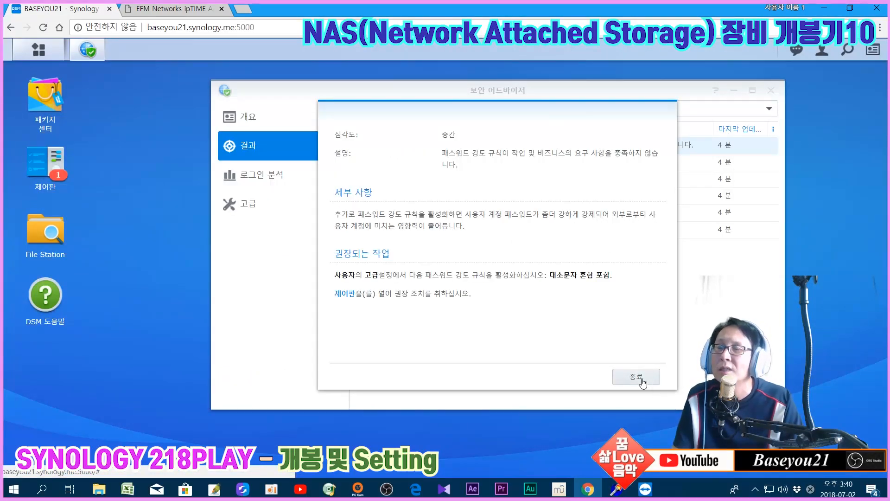
pyautogui.click(617, 377)
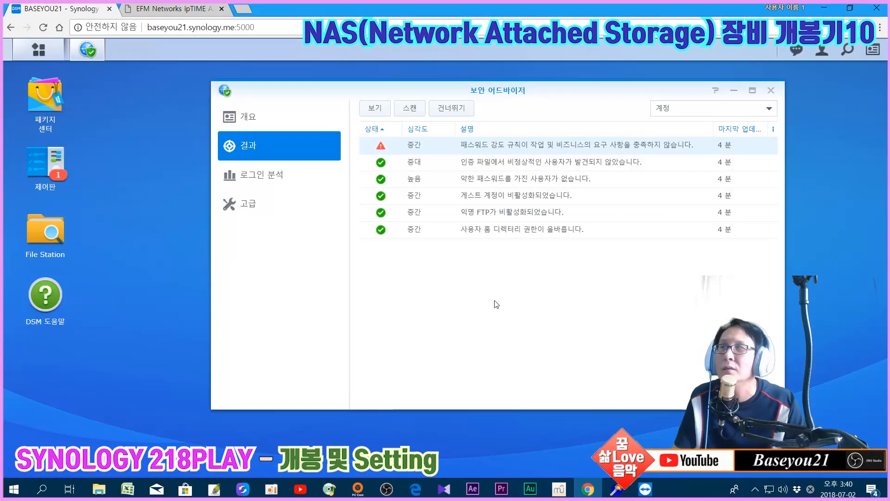
# Rerun the Security Advisor scan so all account checks pass, briefly viewing Advanced settings
pyautogui.click(420, 108)
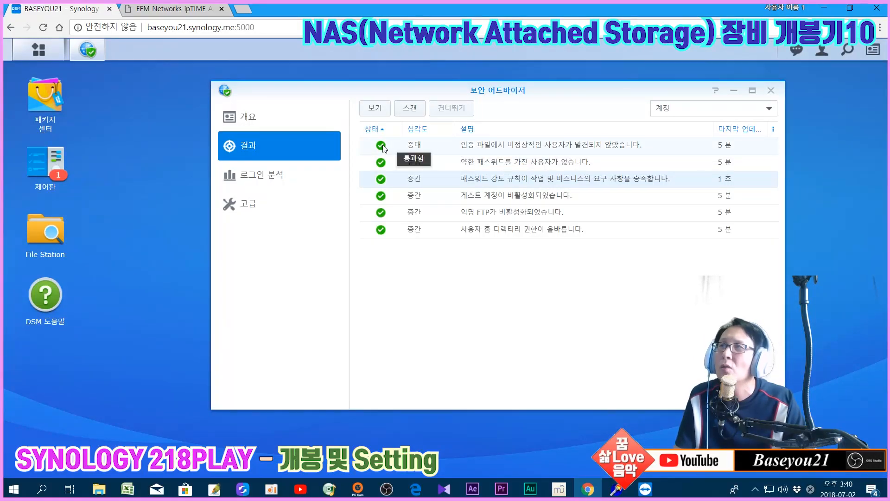
pyautogui.click(238, 204)
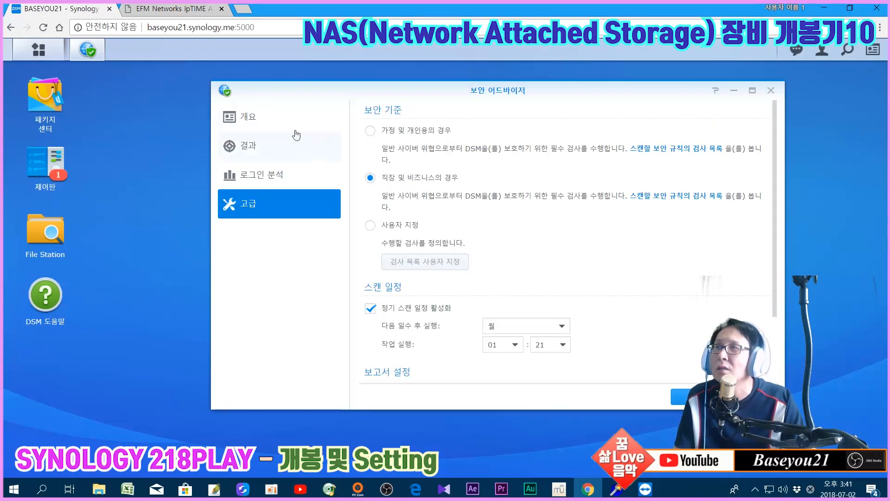
pyautogui.click(262, 122)
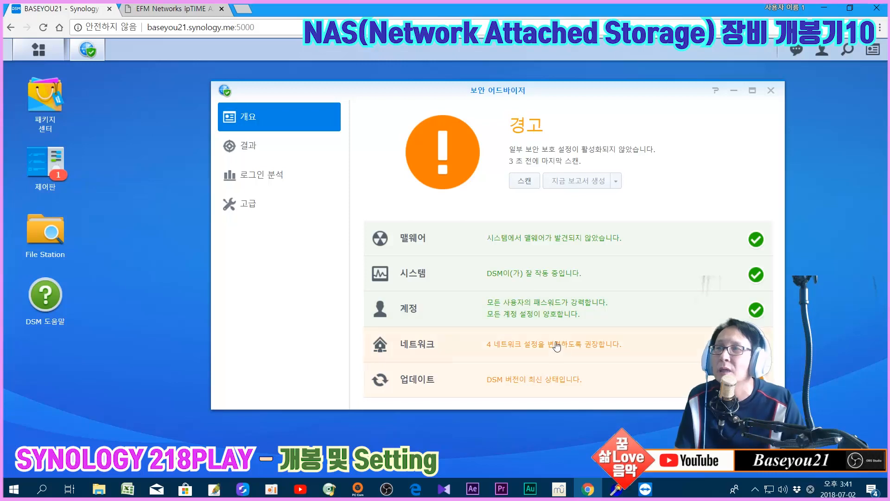
pyautogui.click(557, 350)
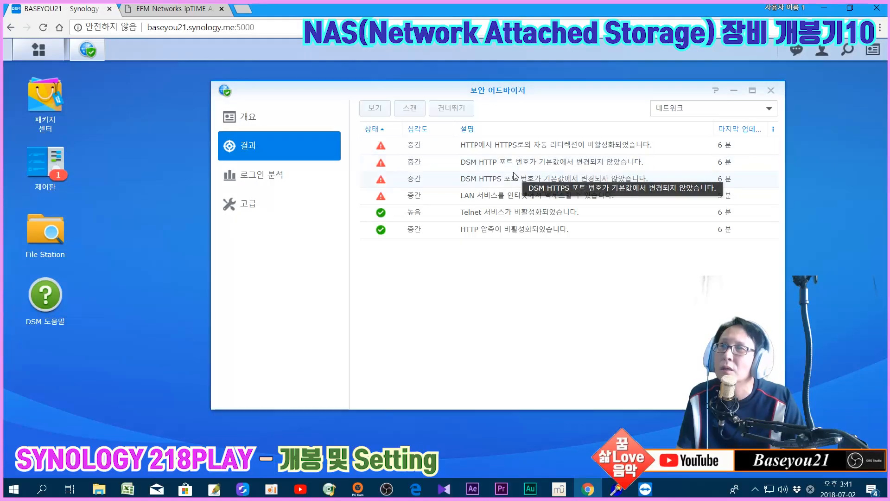
pyautogui.doubleClick(497, 201)
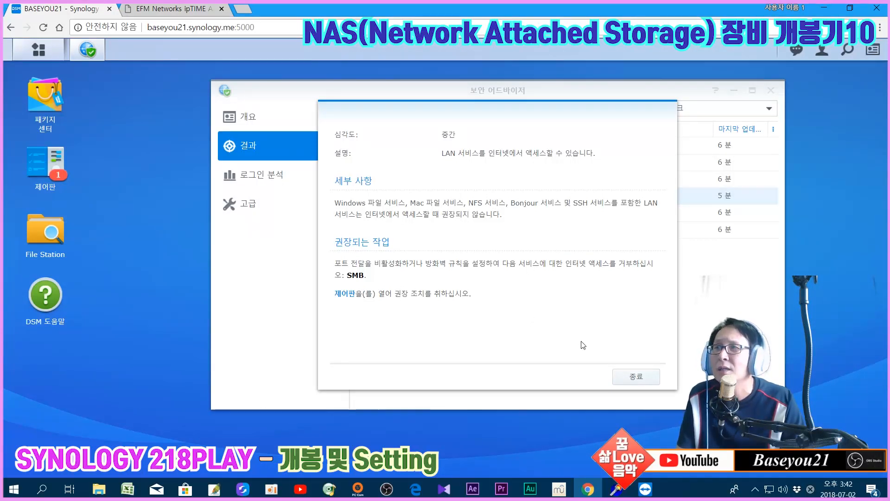
pyautogui.click(639, 377)
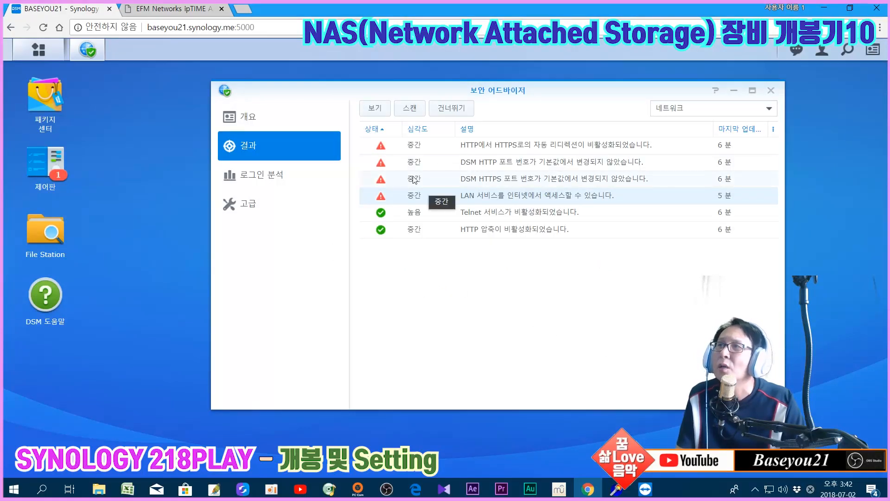
pyautogui.click(264, 119)
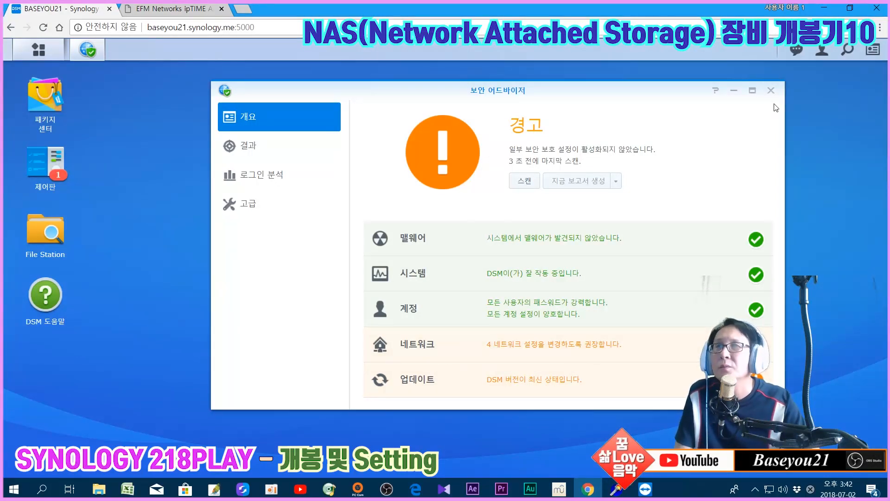
# Close Security Advisor, review the FTP and SFTP file-service settings, then close Control Panel
pyautogui.click(771, 91)
pyautogui.click(45, 162)
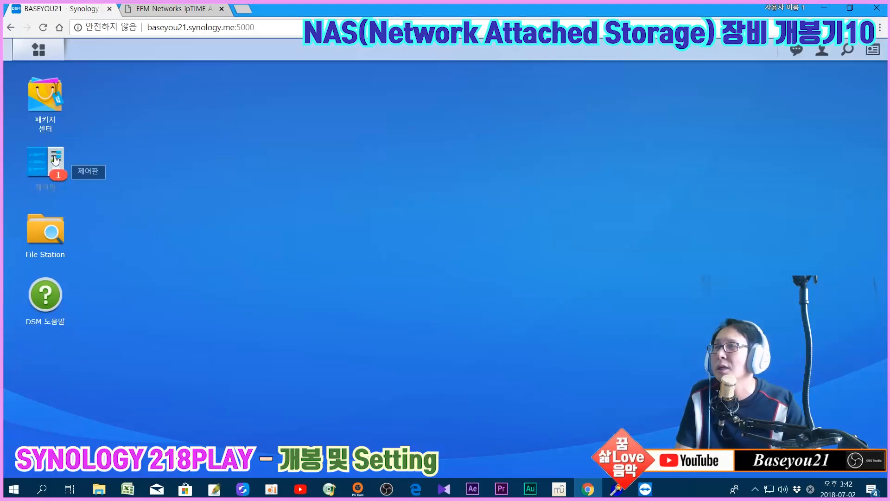
pyautogui.click(159, 166)
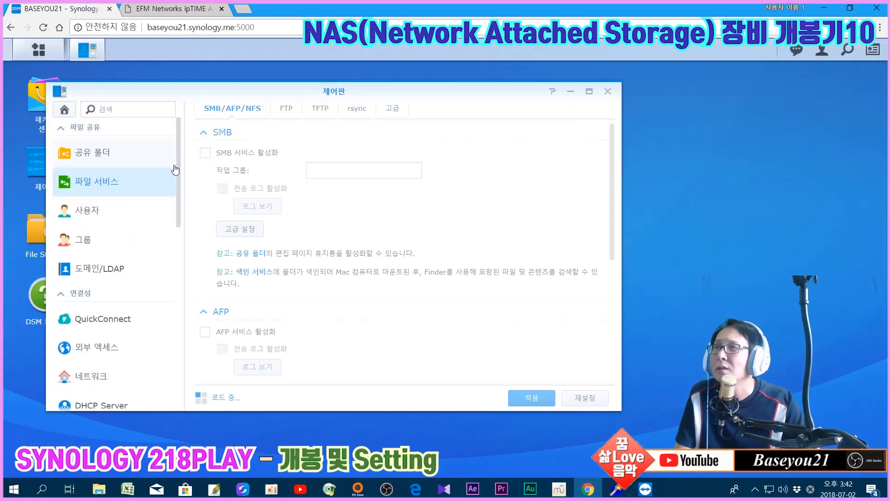
pyautogui.click(286, 109)
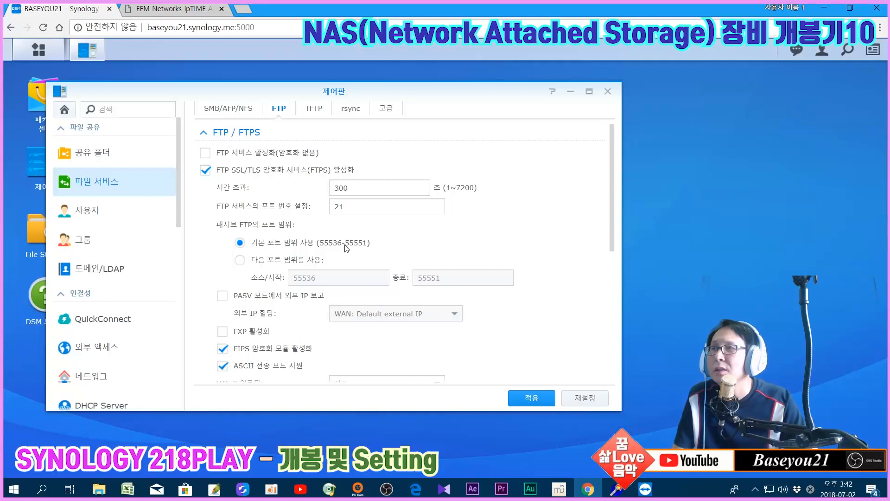
pyautogui.scroll(-4, 545, 267)
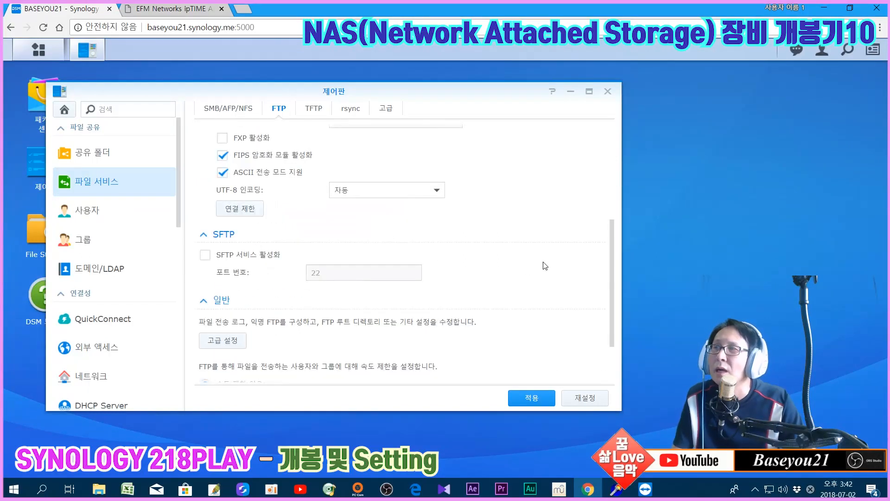
pyautogui.click(608, 91)
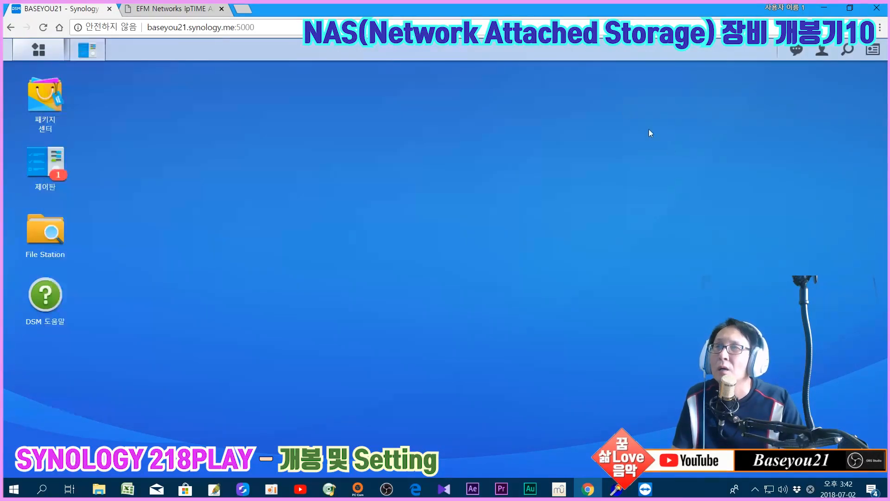
# Minimize Chrome to reveal the TeamViewer session with the remote laptop's desktop
pyautogui.click(826, 8)
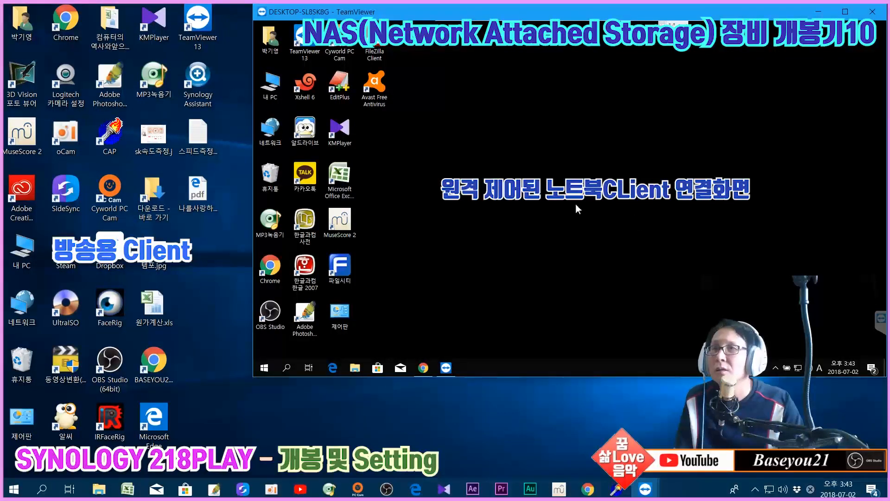
pyautogui.click(199, 288)
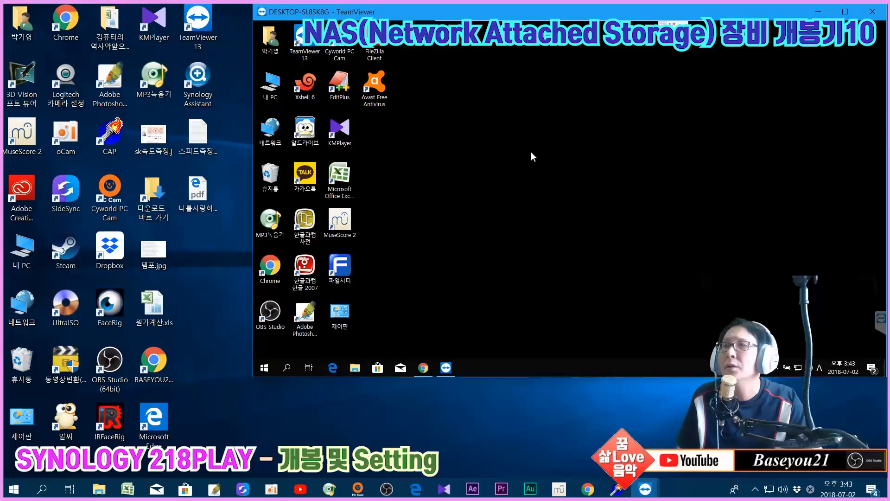
# Launch AlDrive and delete the old nas site entry
pyautogui.doubleClick(305, 139)
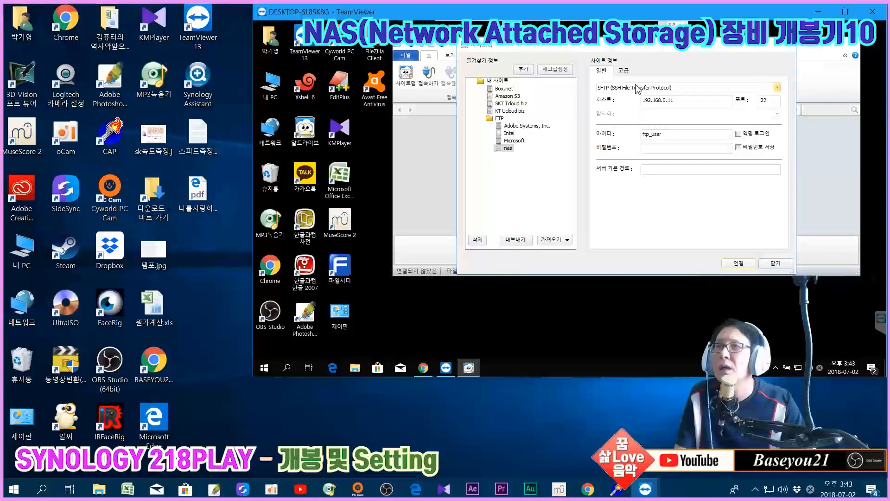
pyautogui.click(477, 240)
pyautogui.click(612, 168)
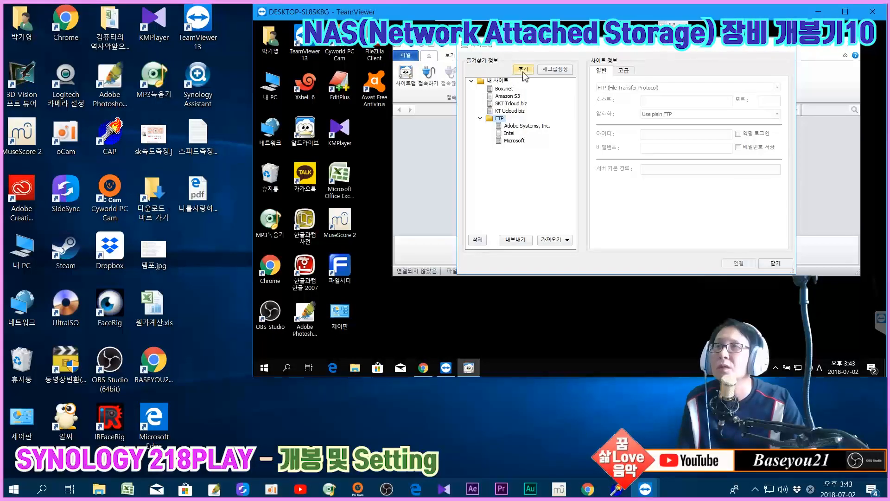
# Add a new site named nas under the FTP folder
pyautogui.click(479, 119)
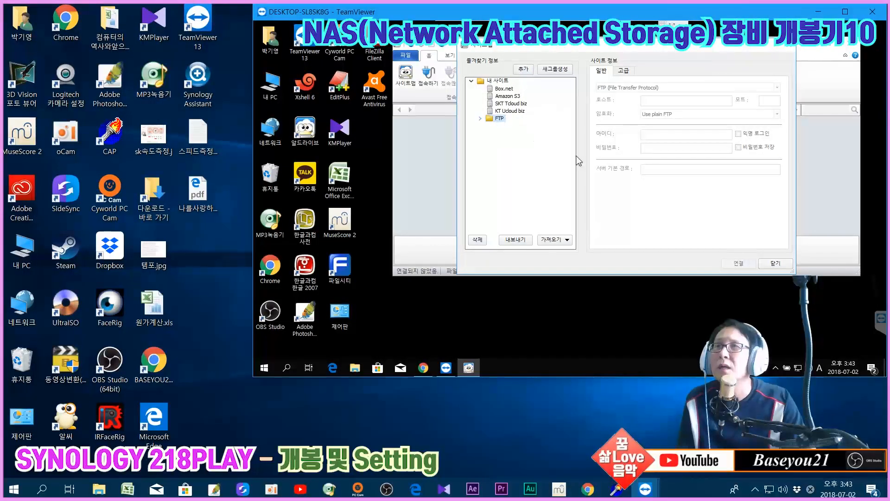
pyautogui.click(529, 70)
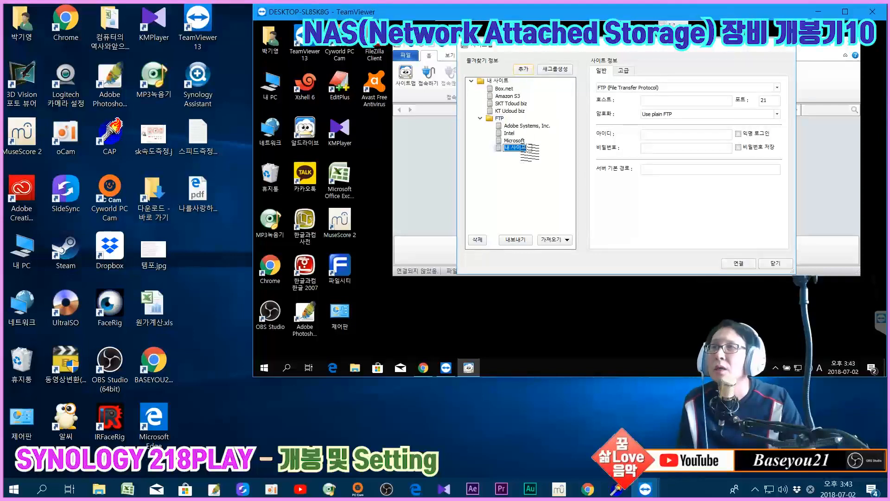
pyautogui.write('nas')
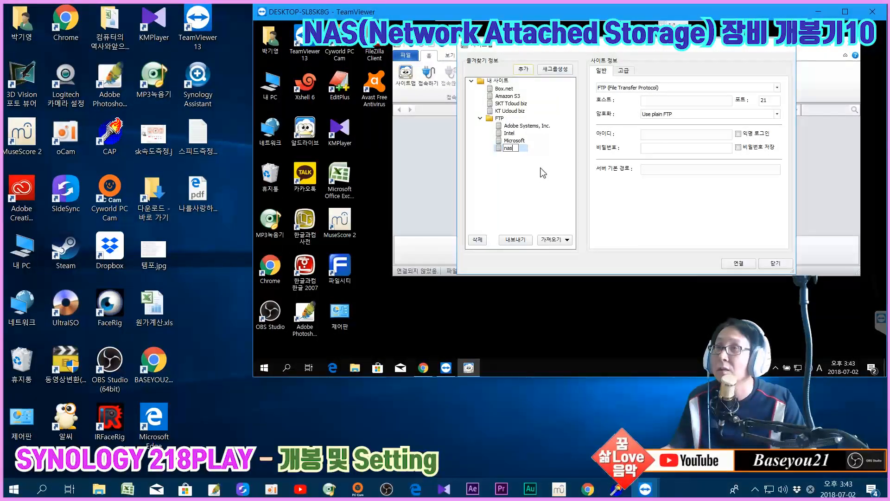
pyautogui.press('Return')
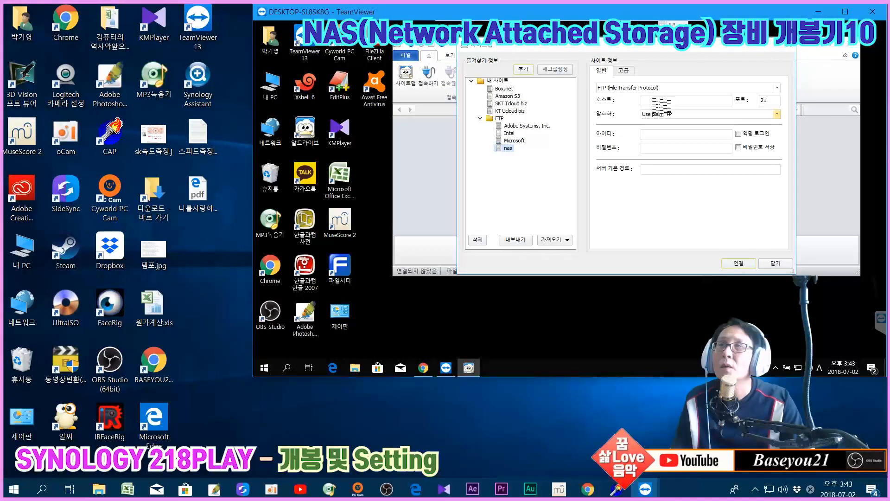
pyautogui.click(663, 102)
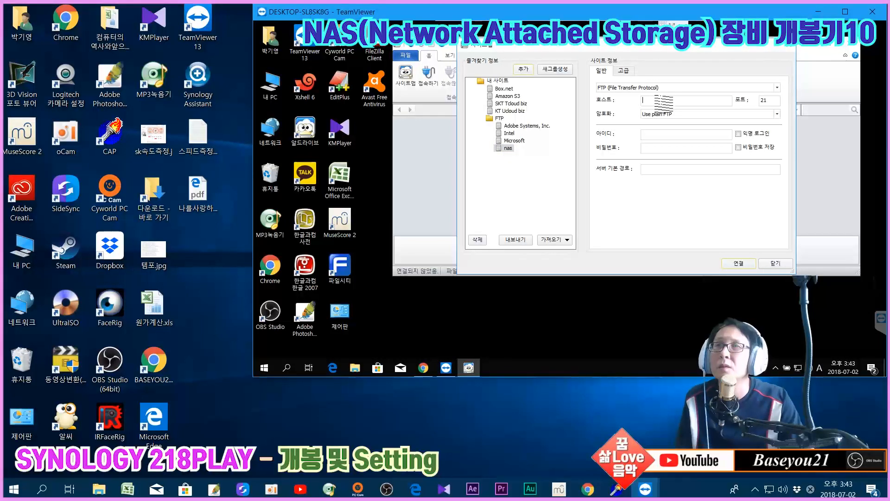
pyautogui.click(640, 88)
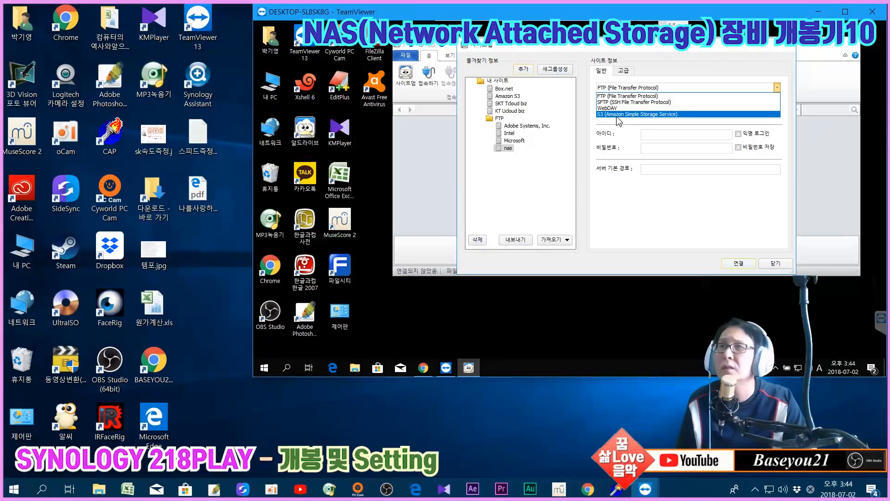
# Keep the nas site's protocol as FTP and set host 192.168.0.11
pyautogui.click(673, 86)
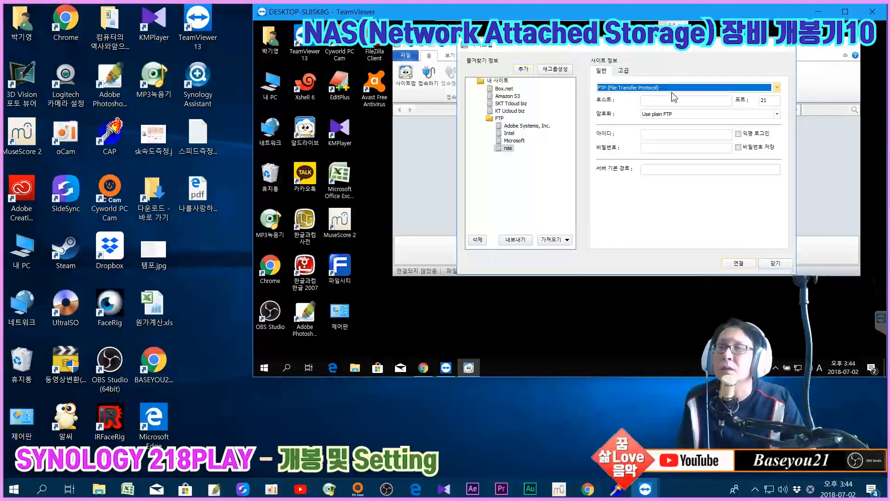
pyautogui.click(660, 103)
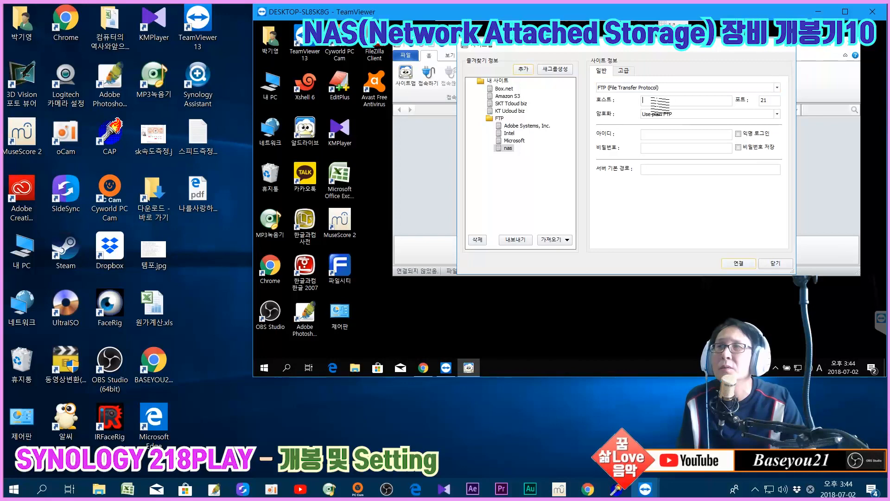
pyautogui.click(666, 90)
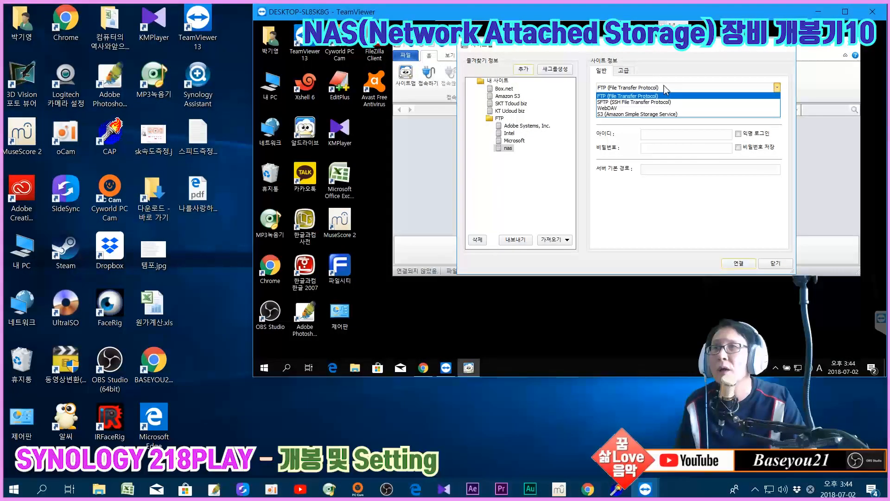
pyautogui.click(666, 90)
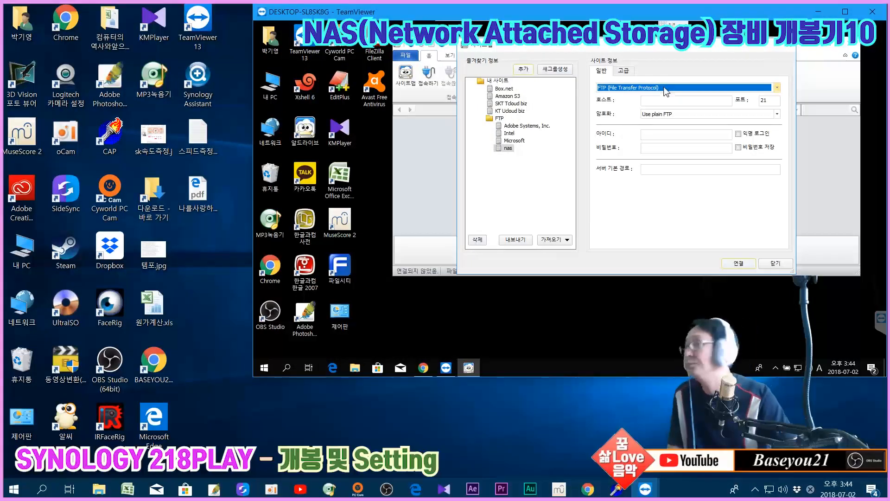
pyautogui.click(627, 89)
pyautogui.click(626, 89)
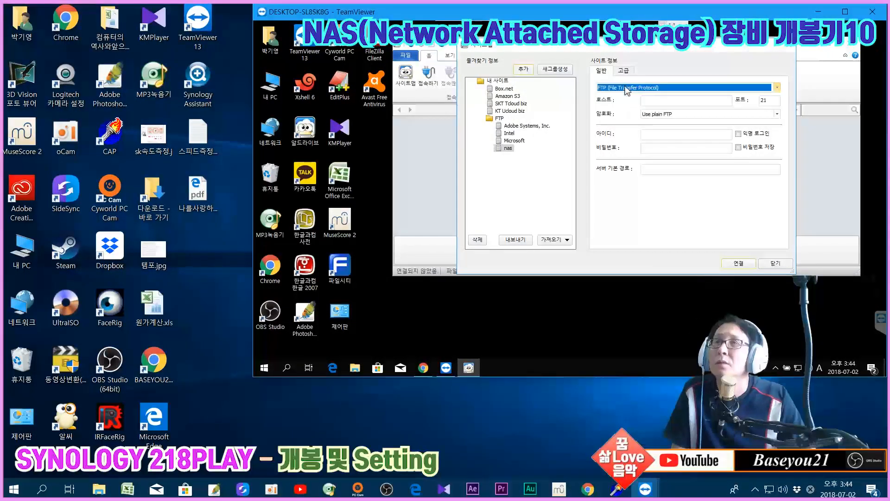
pyautogui.click(671, 104)
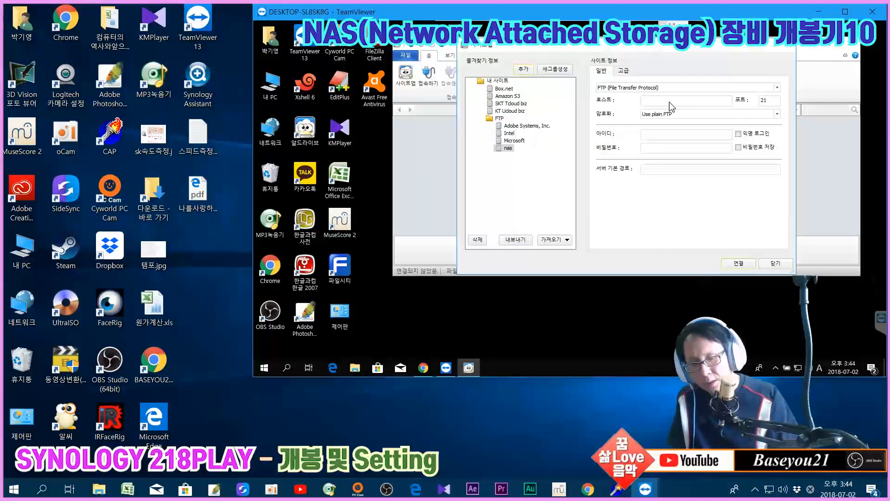
pyautogui.write('192.')
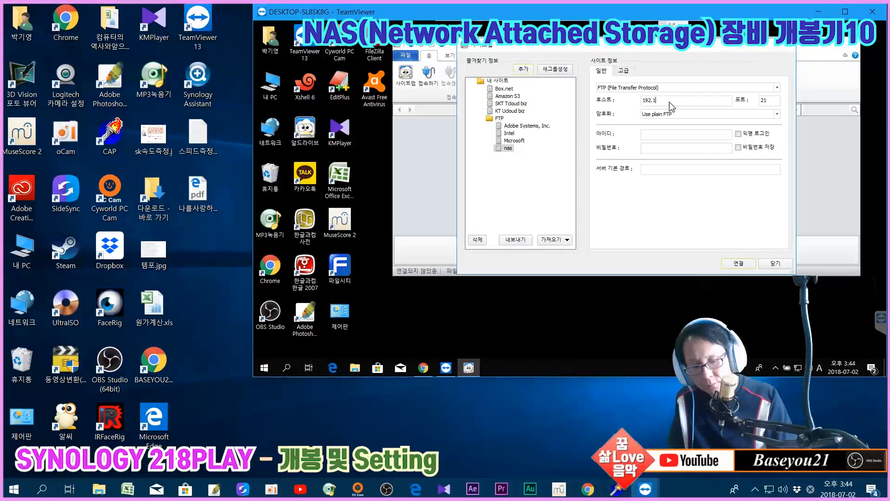
pyautogui.write('168.0.11')
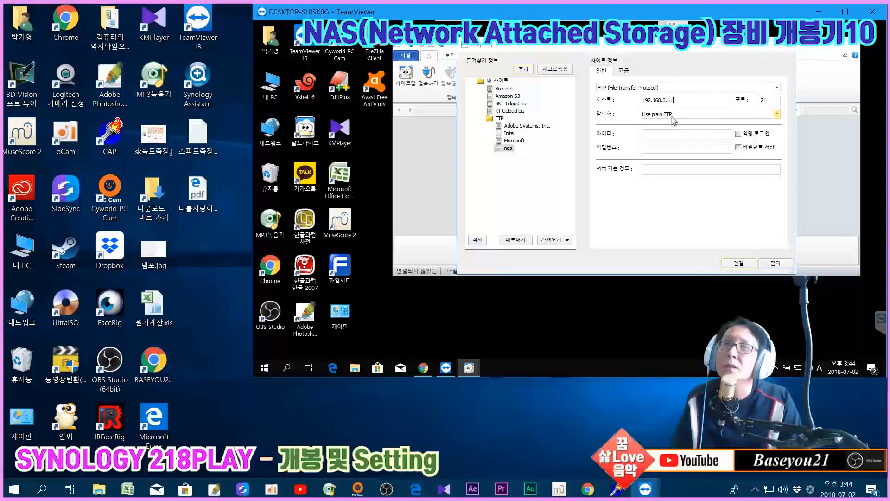
# Leave encryption on plain FTP after comparing the TLS modes
pyautogui.click(673, 117)
pyautogui.click(669, 122)
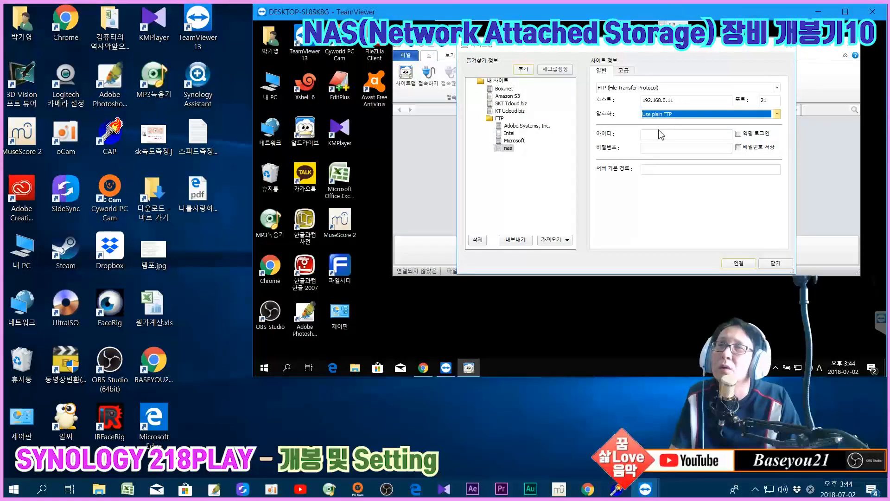
pyautogui.click(716, 115)
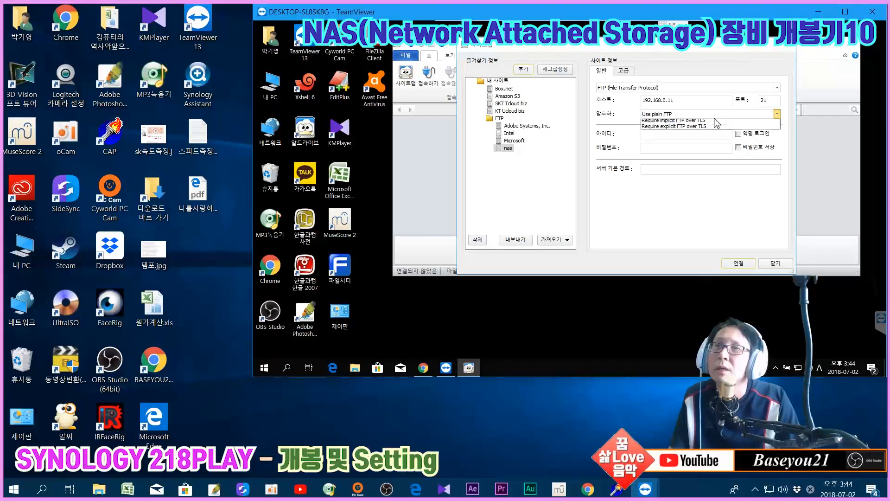
pyautogui.click(716, 121)
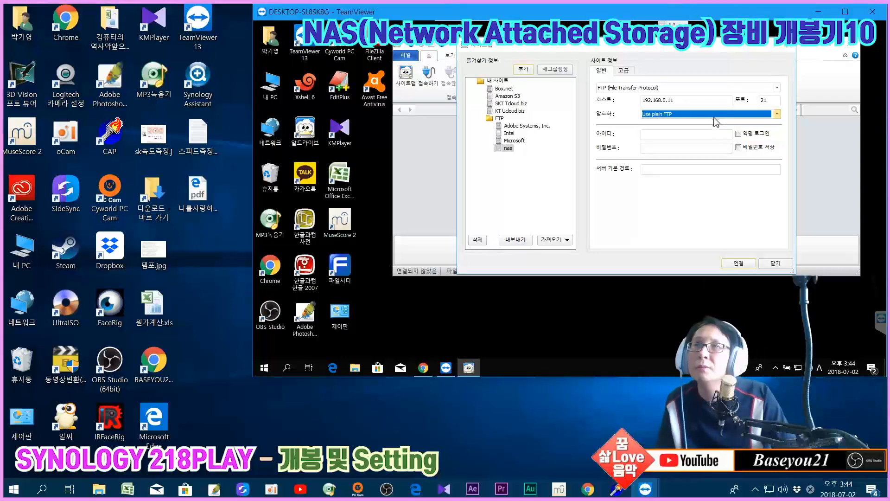
pyautogui.click(699, 116)
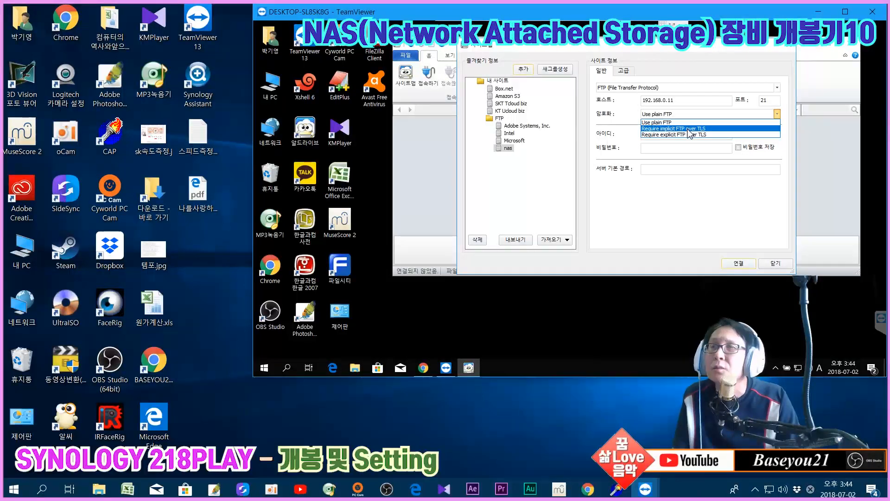
pyautogui.click(662, 122)
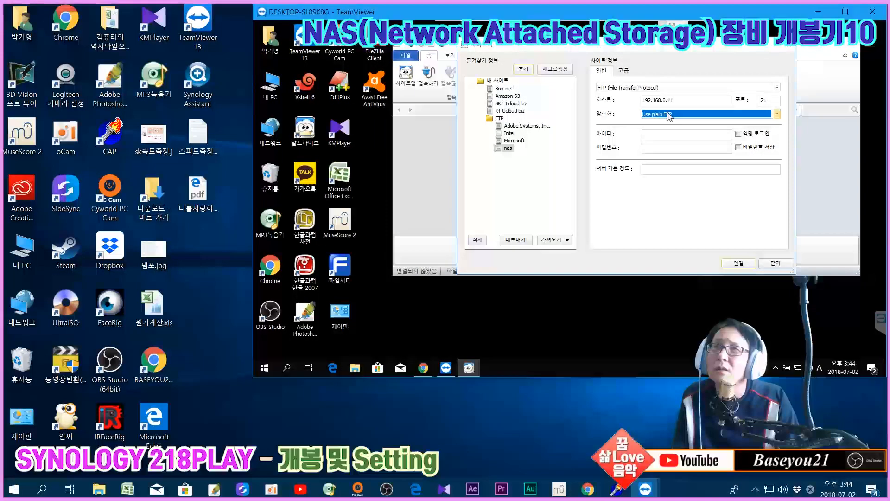
pyautogui.click(667, 116)
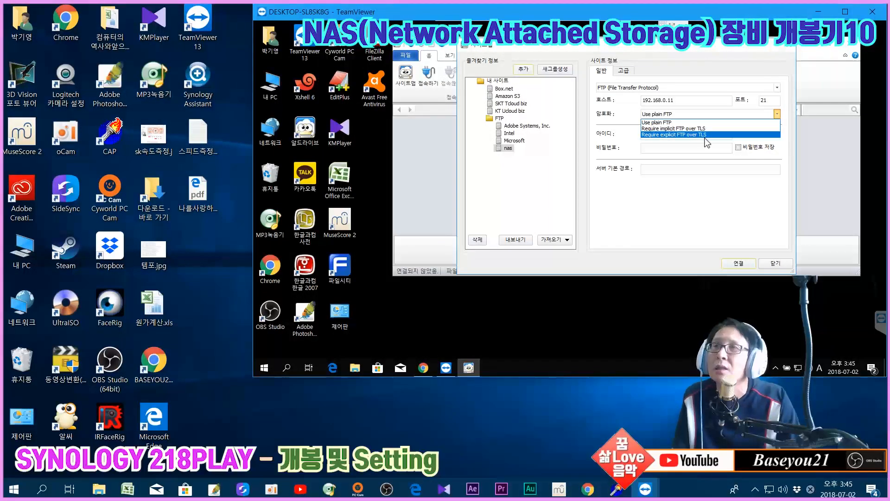
pyautogui.click(685, 122)
pyautogui.click(686, 134)
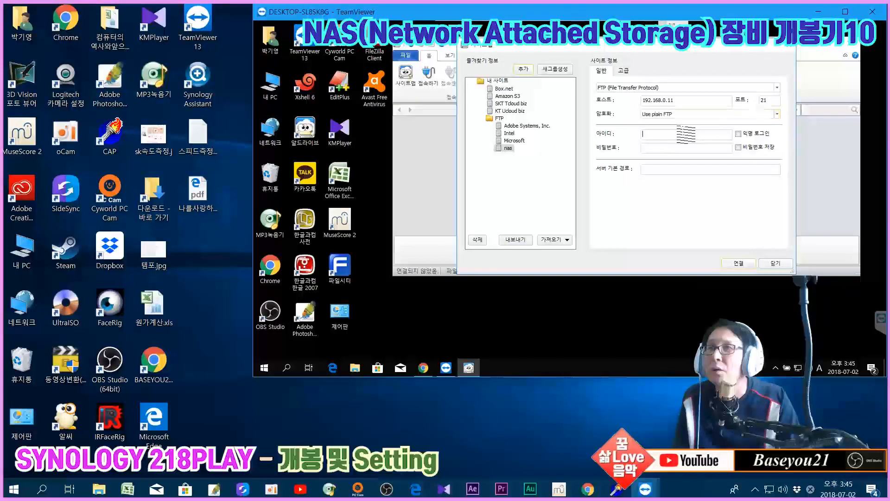
pyautogui.click(588, 489)
# Open the FTP file-service settings in DSM's Control Panel
pyautogui.click(58, 163)
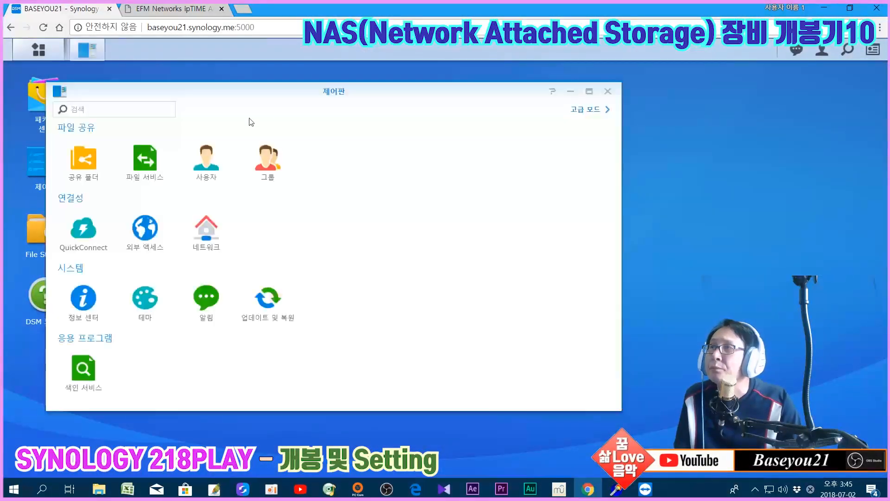
pyautogui.click(152, 162)
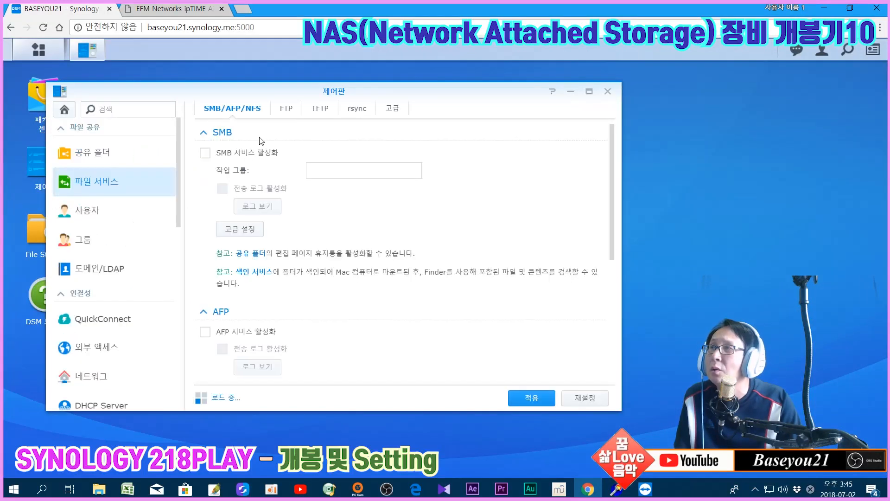
pyautogui.click(286, 109)
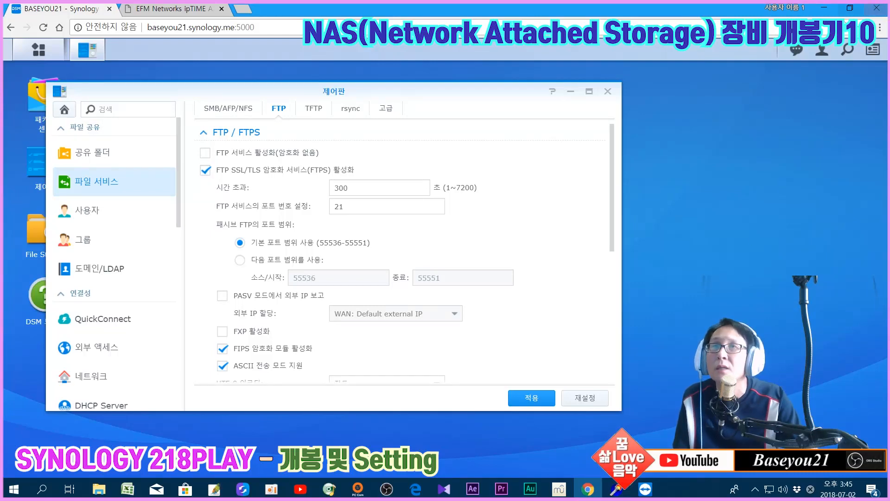
# Confirm AlDrive's nas site stays on plain FTP, then list DSM's shared folders and users
pyautogui.click(824, 8)
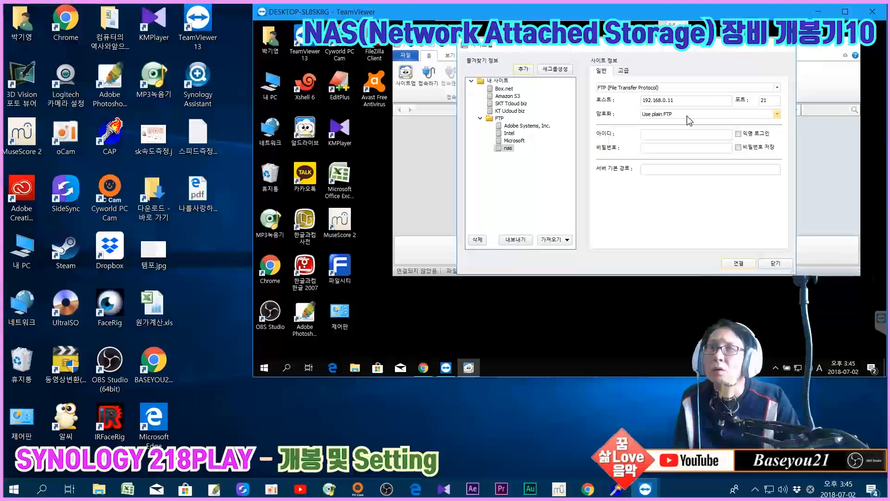
pyautogui.click(670, 116)
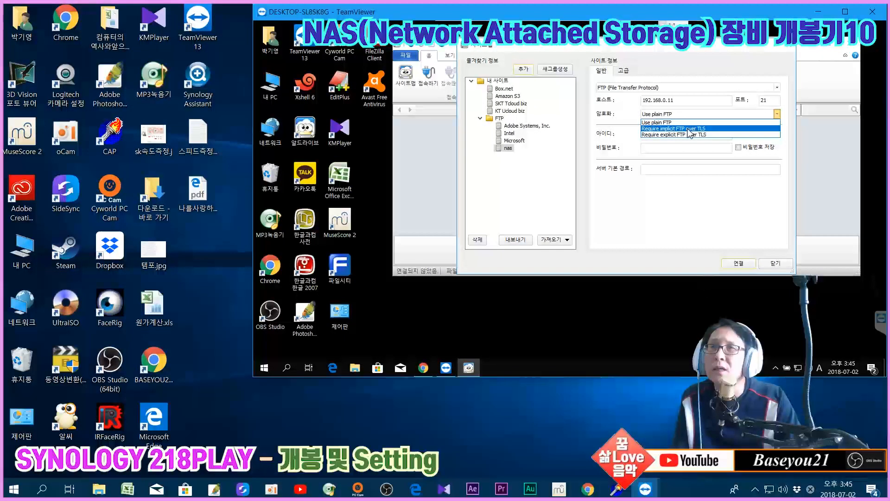
pyautogui.click(671, 123)
pyautogui.click(680, 116)
pyautogui.click(681, 116)
pyautogui.click(696, 134)
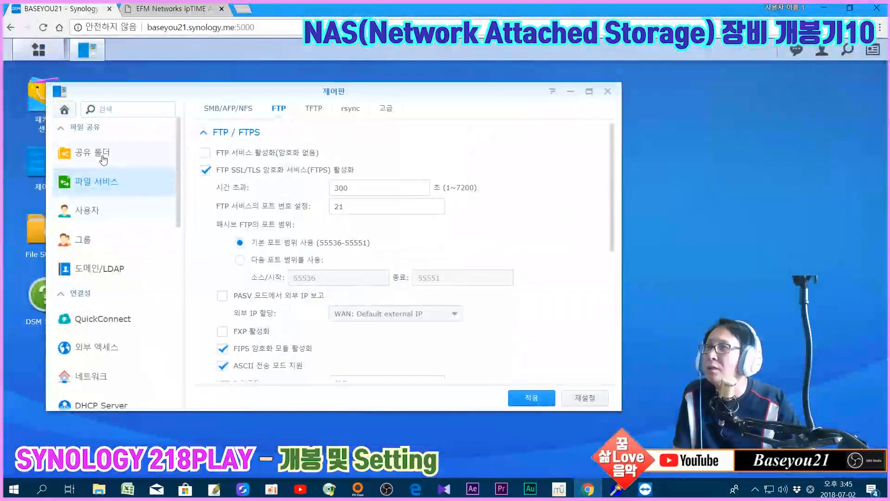
pyautogui.click(89, 153)
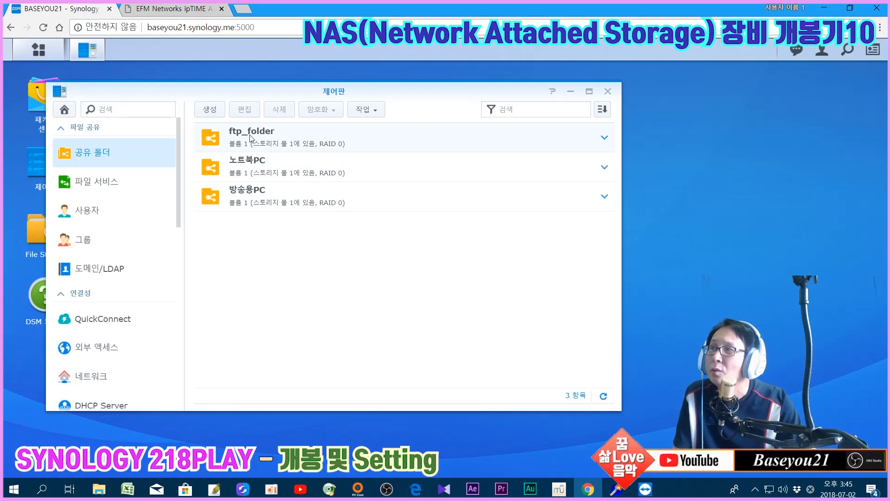
pyautogui.click(88, 210)
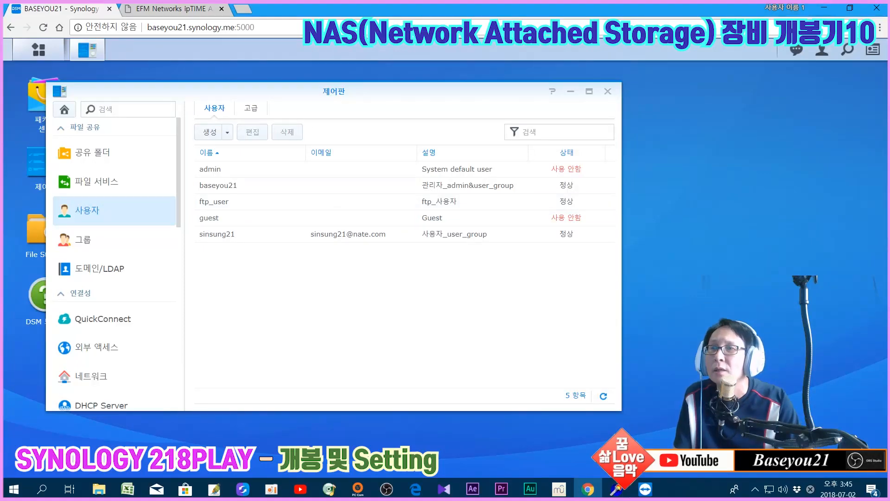
# Enter ftp_user and its password for the nas site, try connecting twice, dismissing the login error
pyautogui.moveTo(645, 488)
pyautogui.click(667, 422)
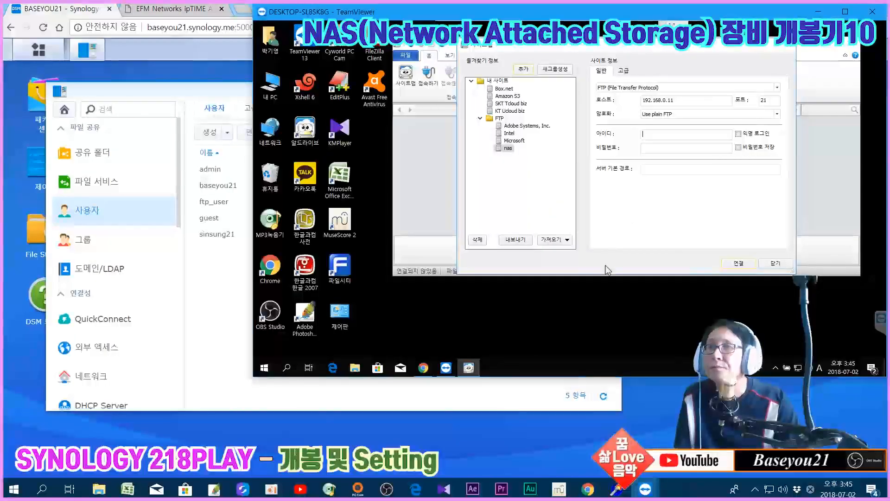
pyautogui.write('ftp_user')
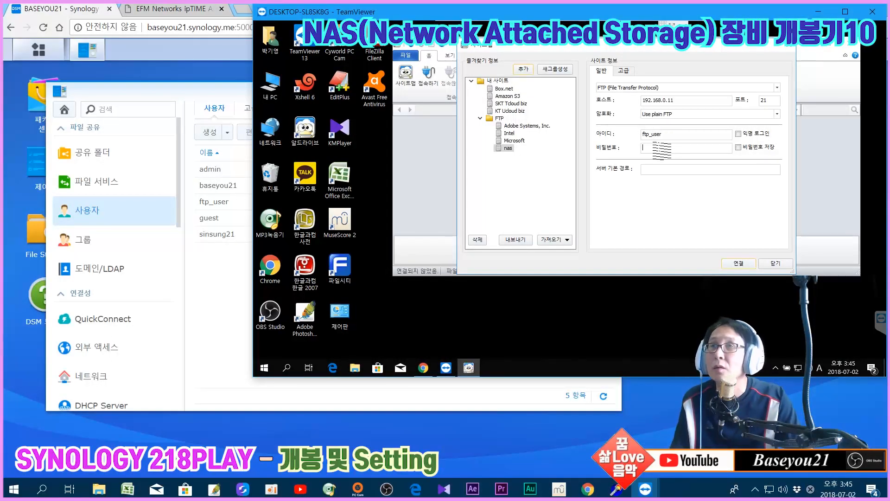
pyautogui.write('•••••••••••')
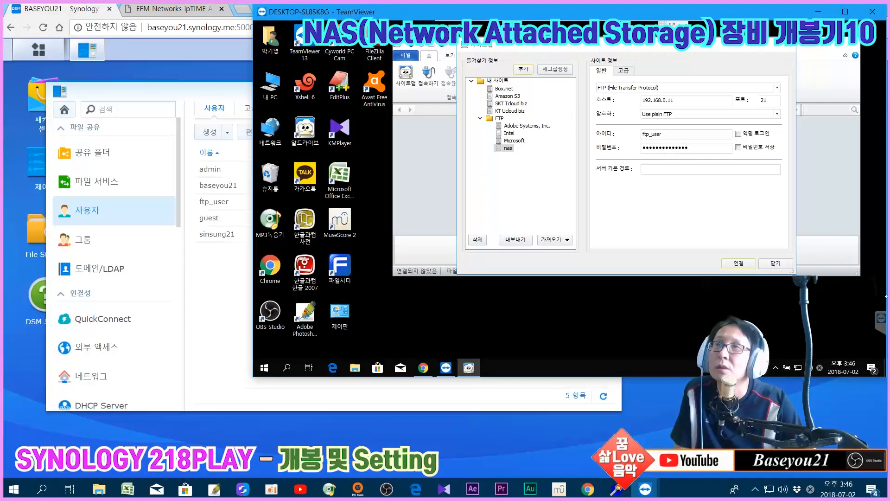
pyautogui.click(737, 263)
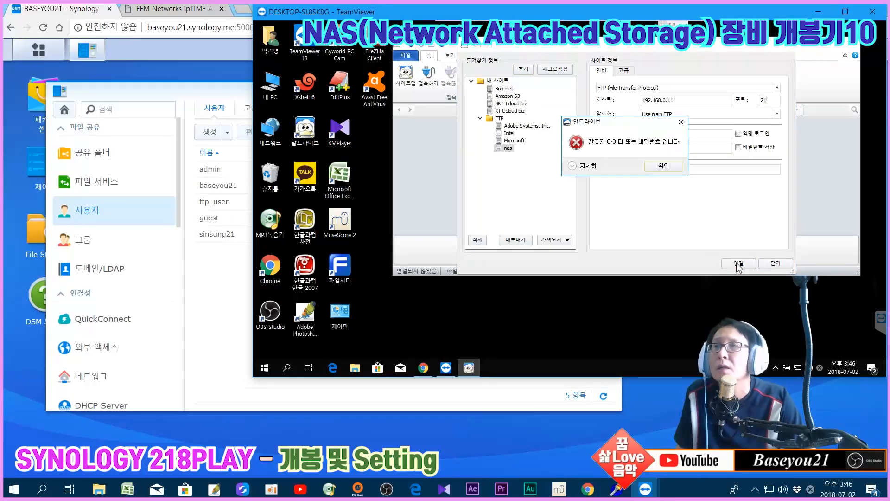
pyautogui.click(664, 166)
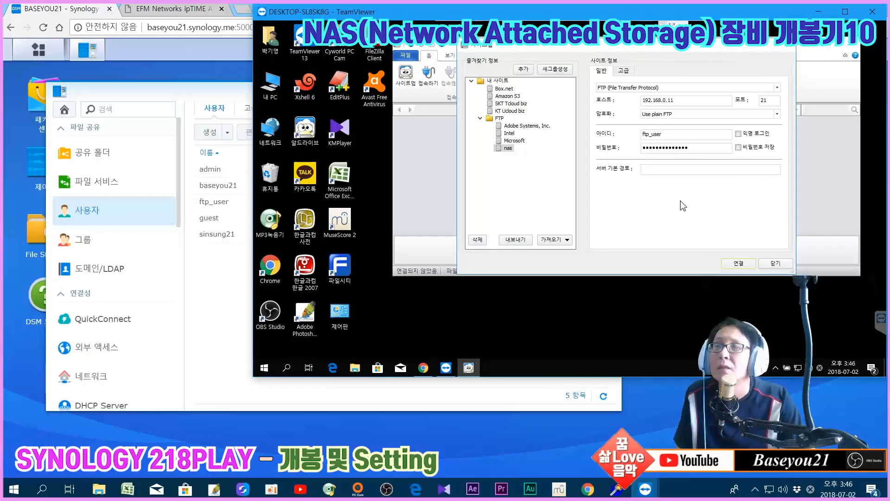
pyautogui.click(738, 263)
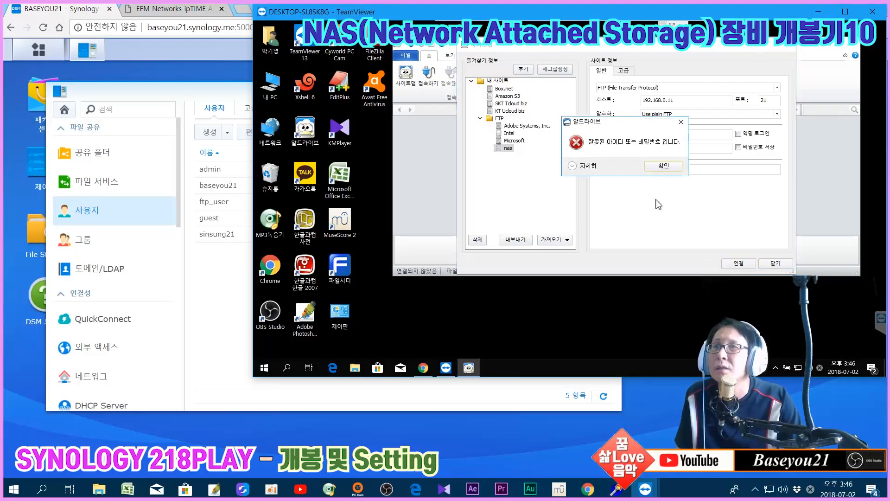
pyautogui.click(665, 166)
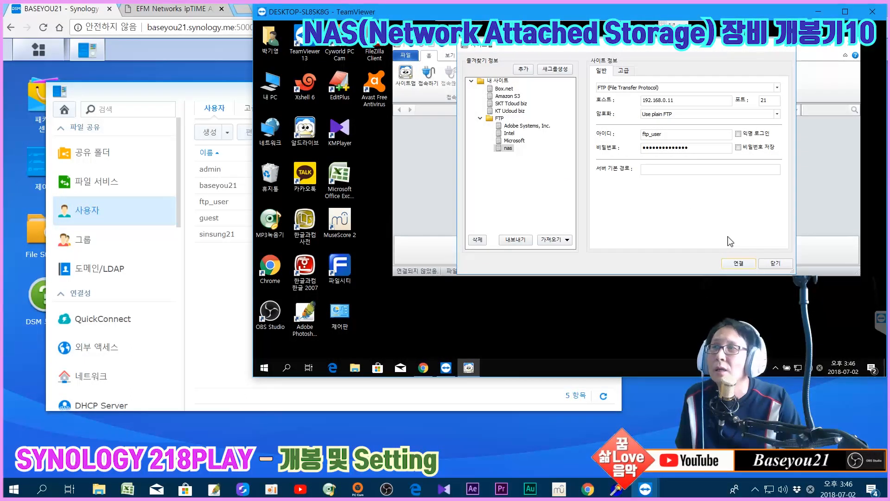
# Check DSM's FTP tab showing only FTPS enabled, then reopen AlDrive's encryption options
pyautogui.click(83, 181)
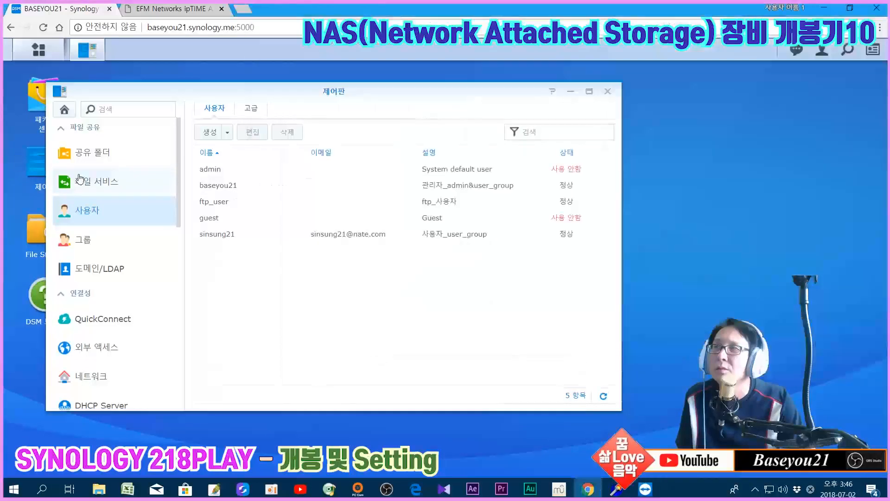
pyautogui.click(280, 111)
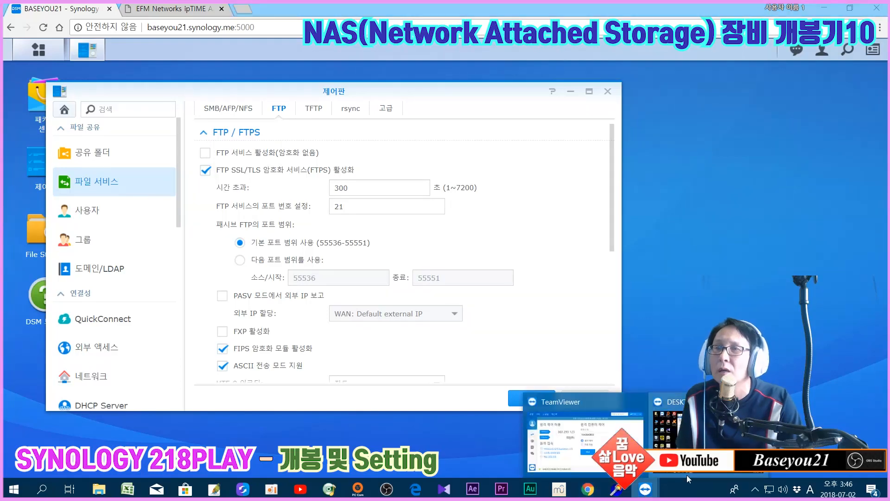
pyautogui.click(645, 489)
pyautogui.click(691, 114)
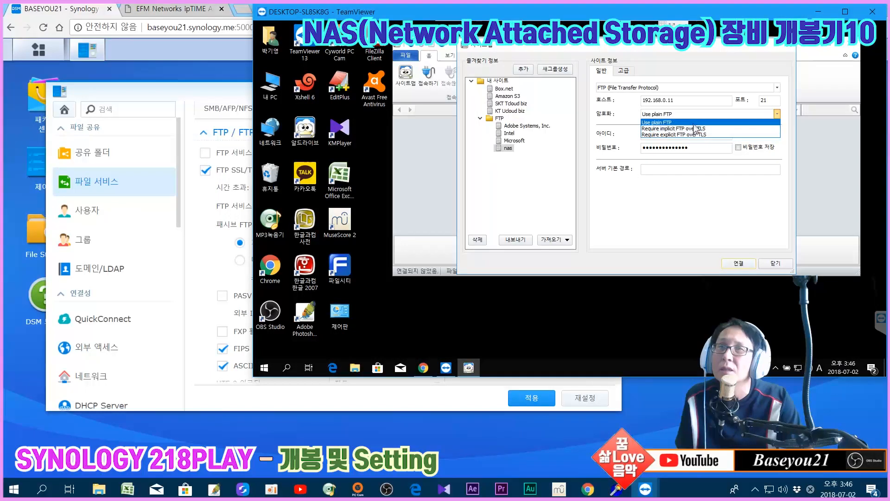
# Try connecting with implicit FTP over TLS on port 990 and dismiss the refusal error
pyautogui.click(695, 129)
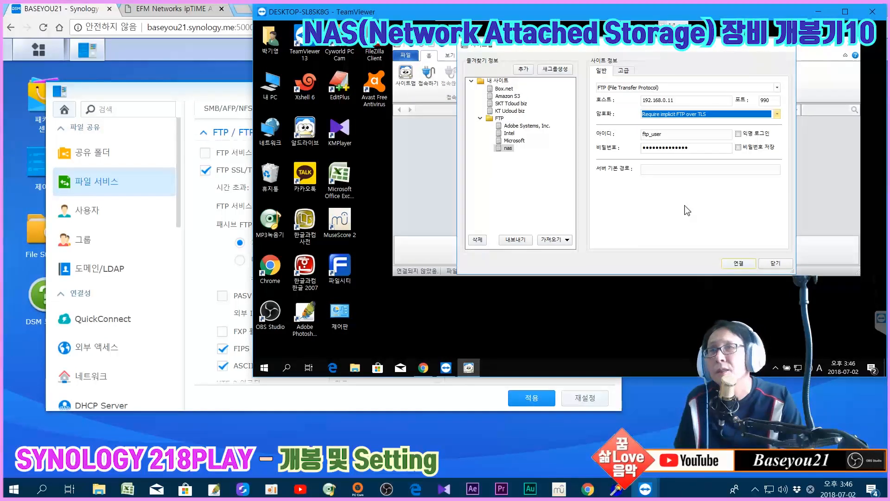
pyautogui.click(738, 263)
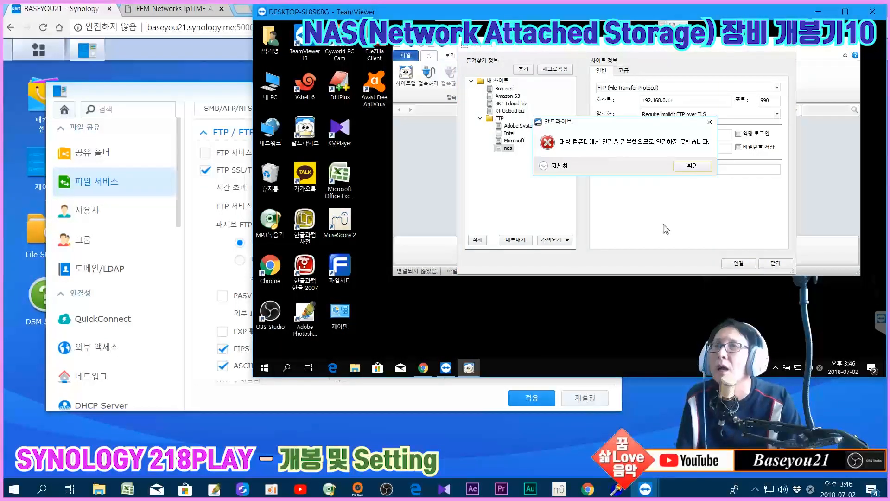
pyautogui.click(690, 166)
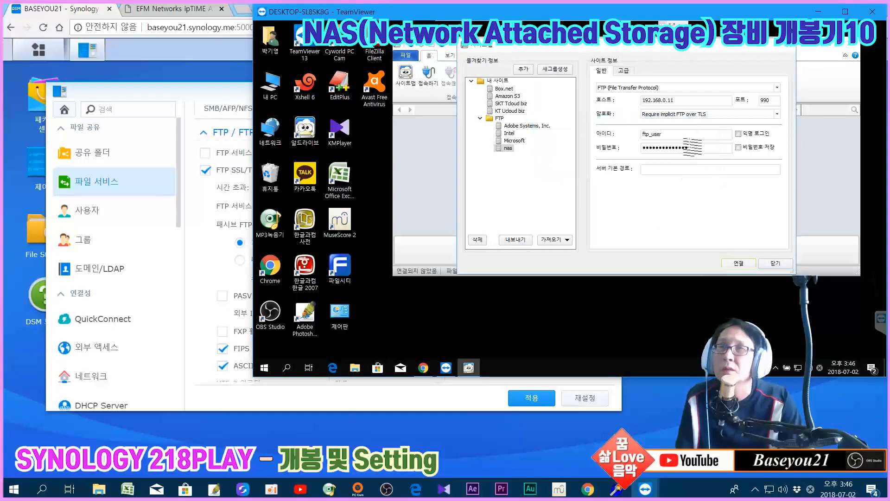
# Switch the nas site to explicit FTP over TLS and connect on port 21
pyautogui.click(695, 114)
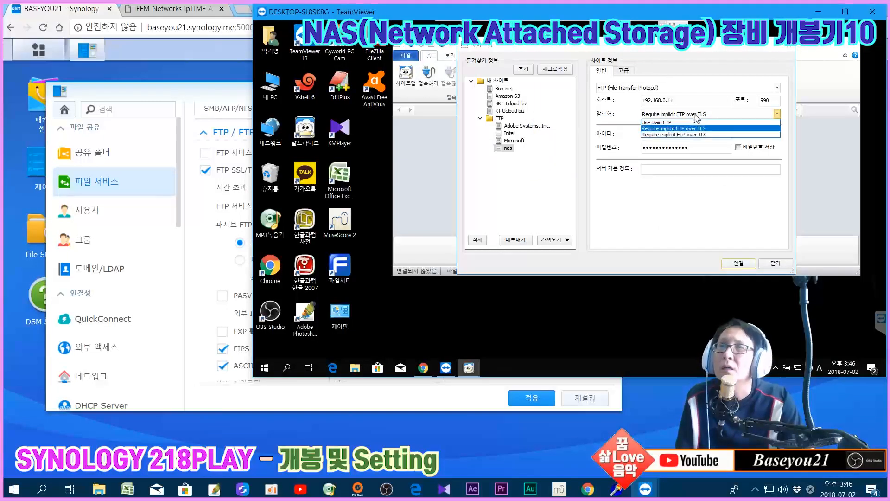
pyautogui.click(674, 134)
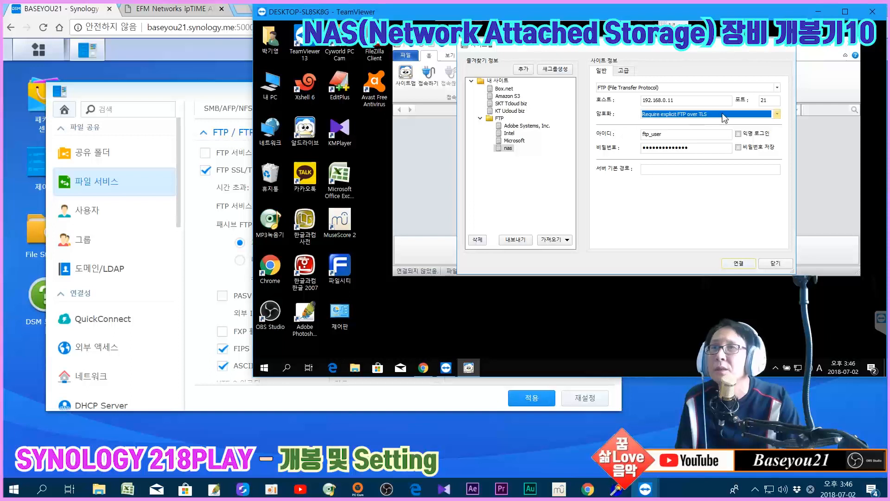
pyautogui.click(738, 264)
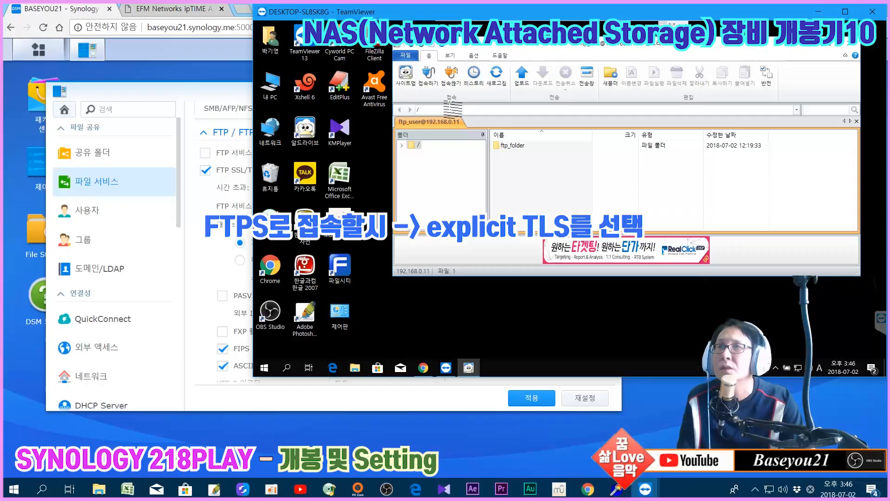
# Disconnect from the NAS and open the saved sites list
pyautogui.click(450, 76)
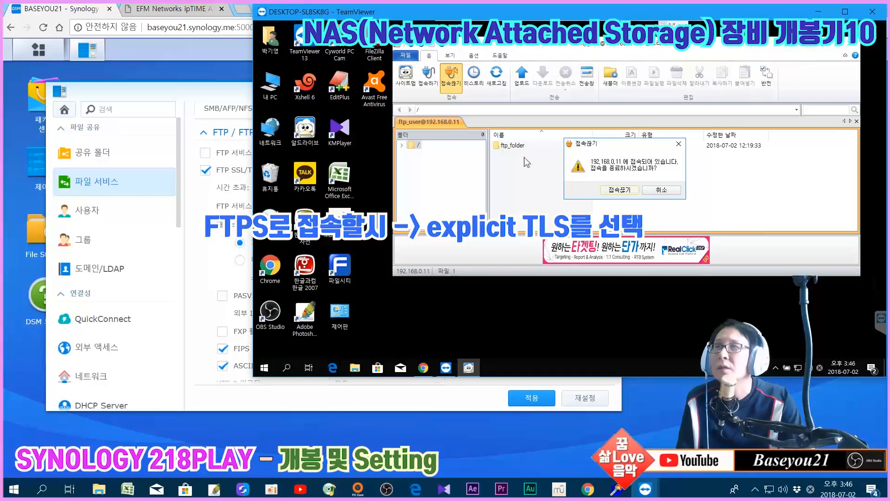
pyautogui.click(620, 190)
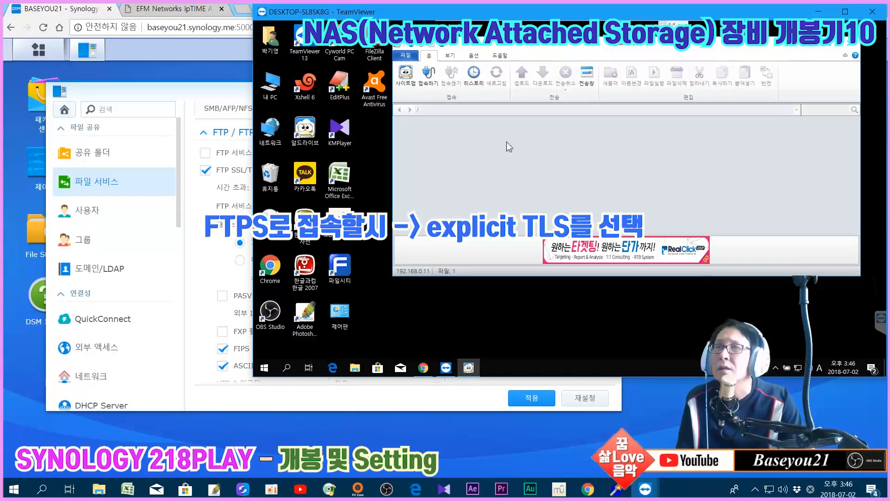
pyautogui.click(405, 75)
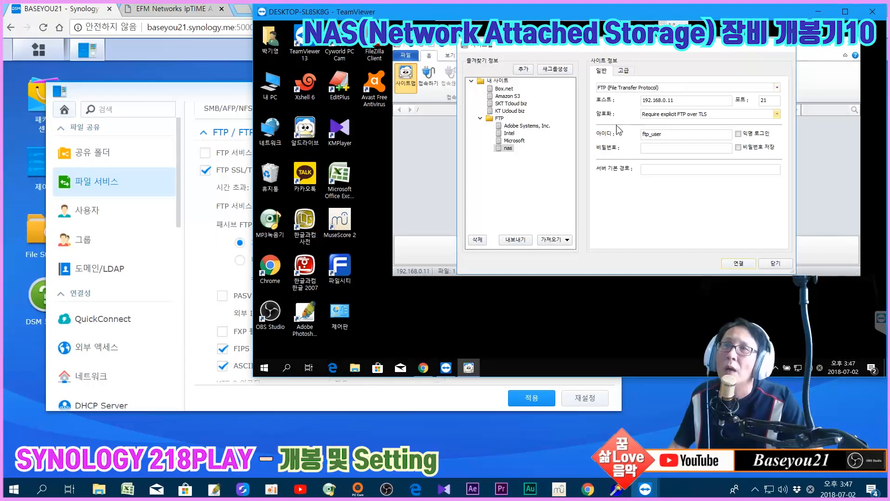
# Reconnect to the nas site with explicit TLS after re-entering the account password
pyautogui.click(687, 119)
pyautogui.click(687, 128)
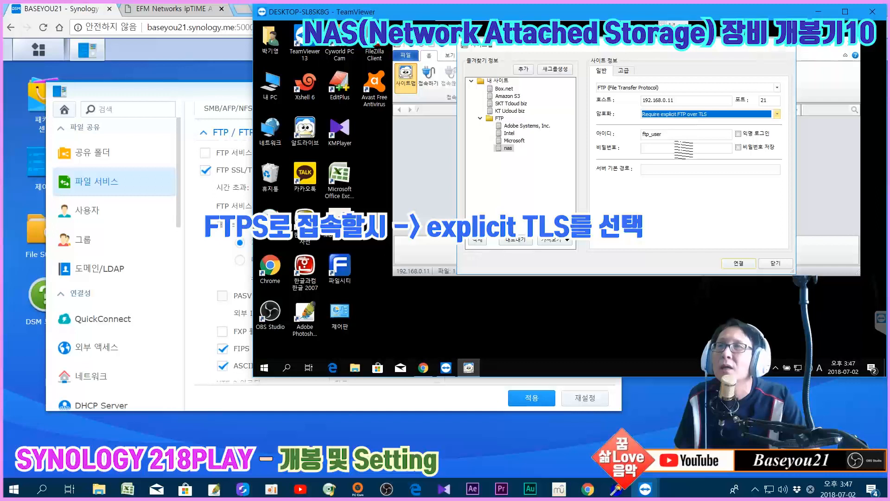
pyautogui.click(684, 148)
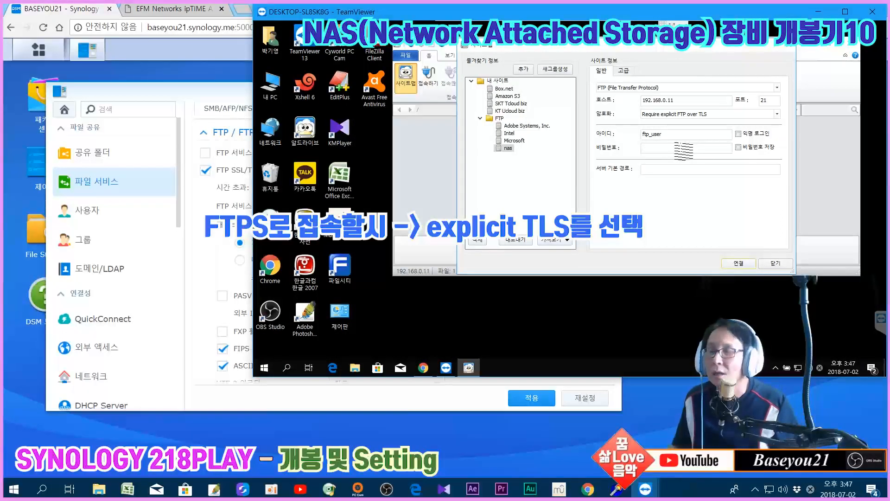
pyautogui.write('••••••••••')
pyautogui.press('Return')
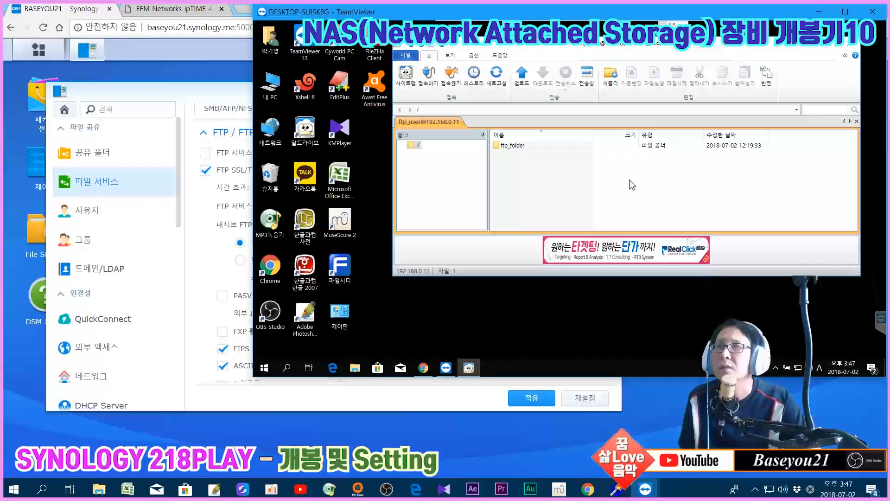
# Disconnect AlDrive from 192.168.0.11 and confirm with 접속끊기
pyautogui.click(452, 86)
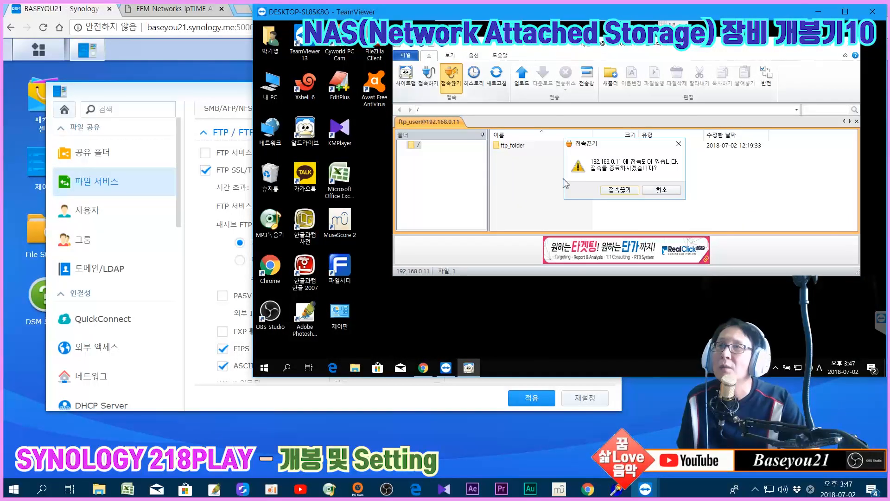
pyautogui.click(610, 191)
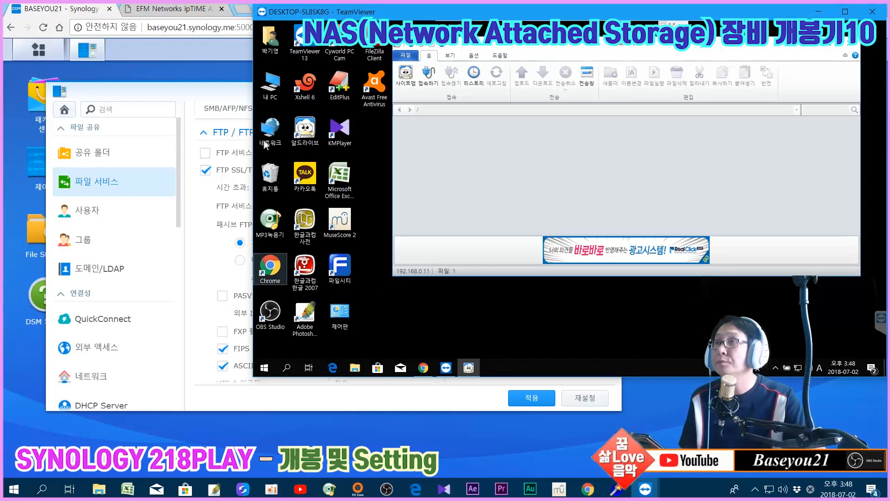
# Keep connections open, minimizing the remote TeamViewer window, the session window and Chrome
pyautogui.click(306, 46)
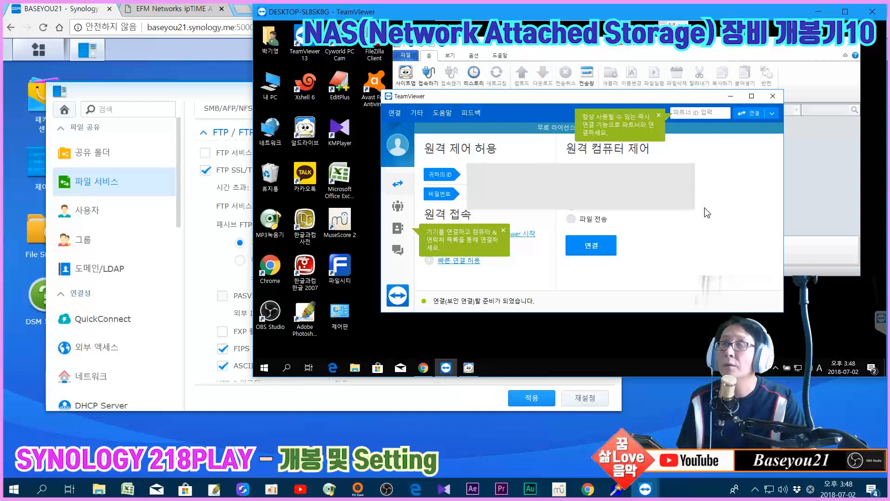
pyautogui.click(772, 98)
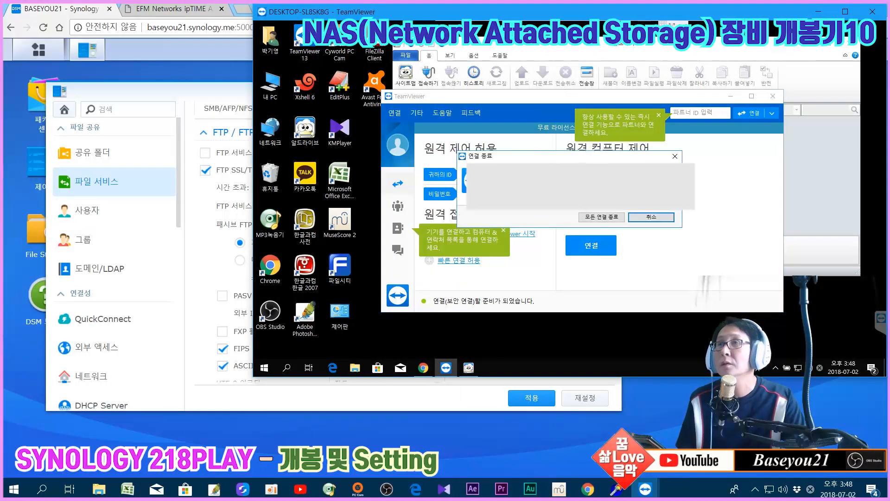
pyautogui.click(657, 218)
pyautogui.click(729, 96)
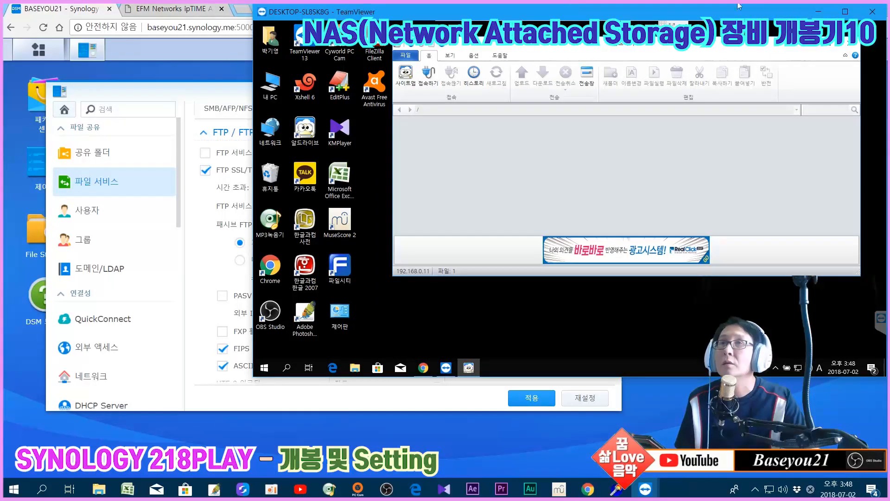
pyautogui.click(821, 11)
pyautogui.click(829, 9)
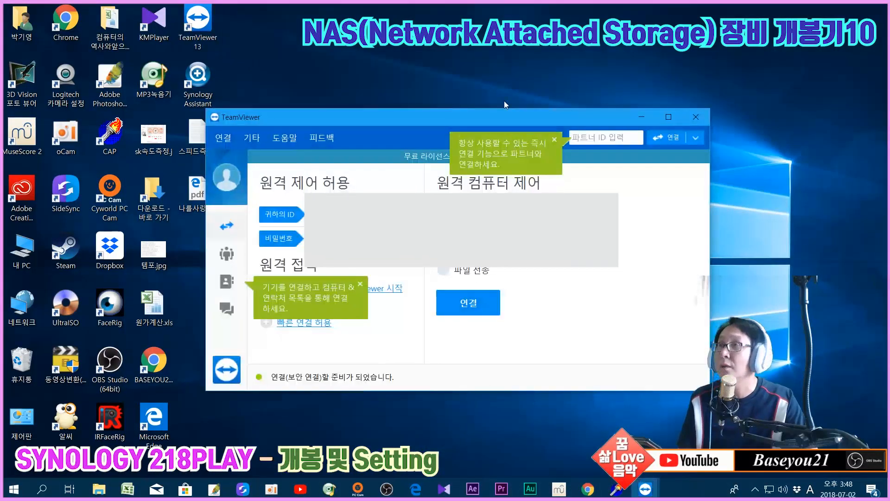
# Connect to a saved partner computer from the recent partner ID list
pyautogui.click(585, 226)
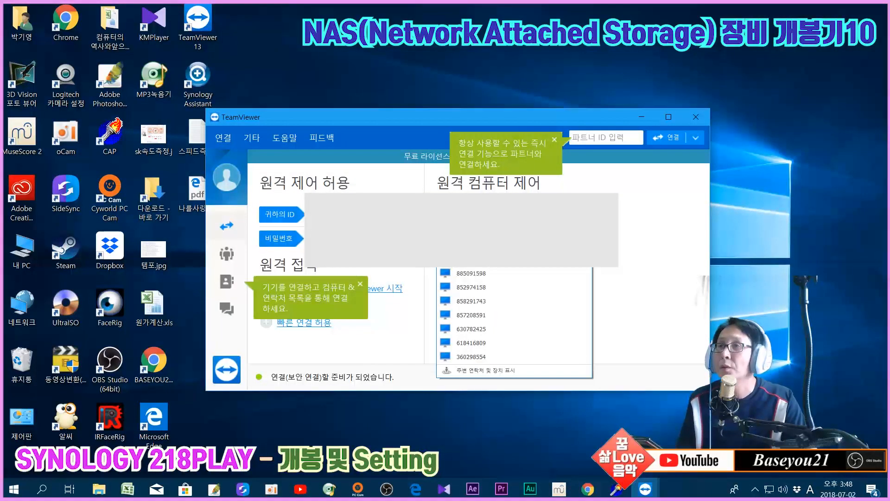
pyautogui.click(507, 259)
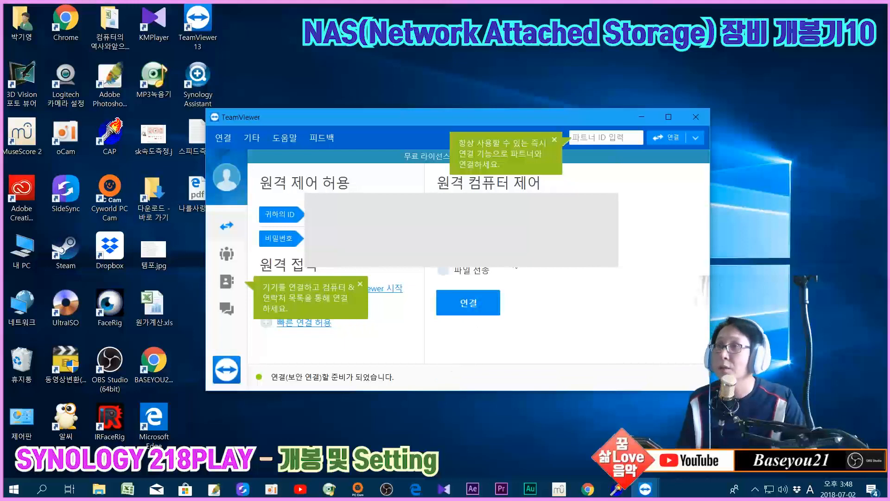
pyautogui.click(485, 302)
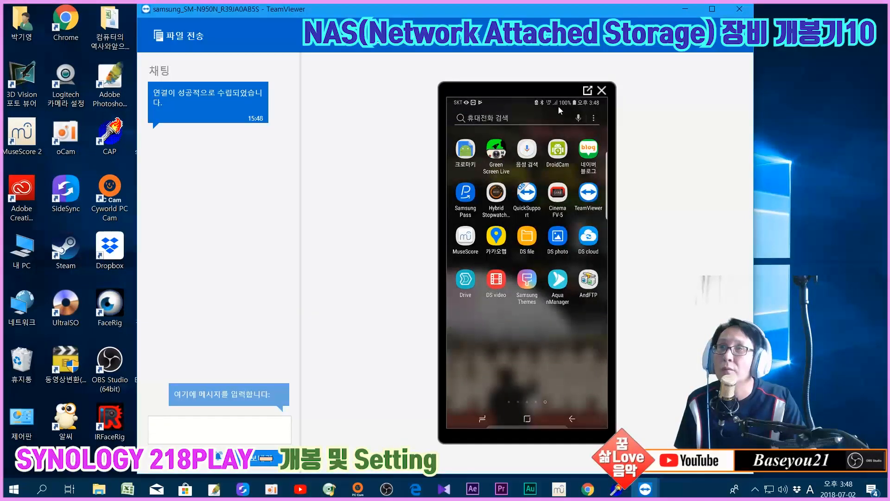
# Detach the phone mirror into its own window and clear the other TeamViewer windows away
pyautogui.click(588, 90)
pyautogui.click(694, 8)
pyautogui.click(654, 118)
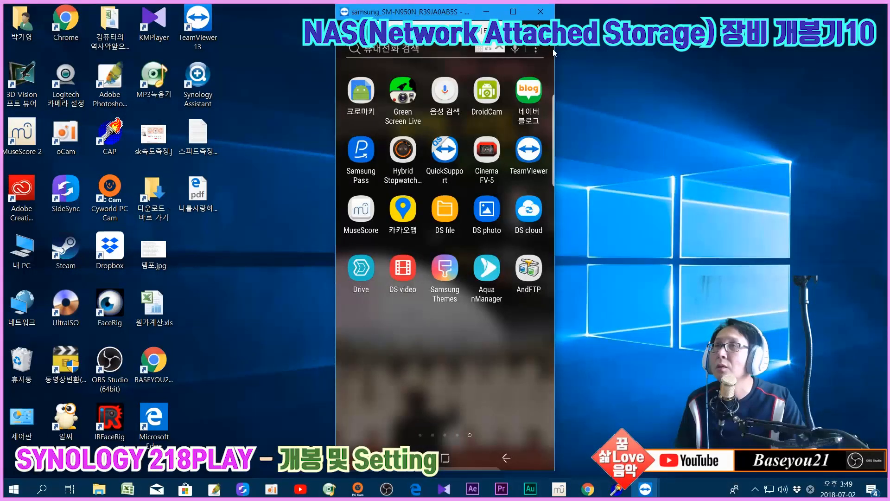
pyautogui.moveTo(464, 14); pyautogui.dragTo(132, 12)
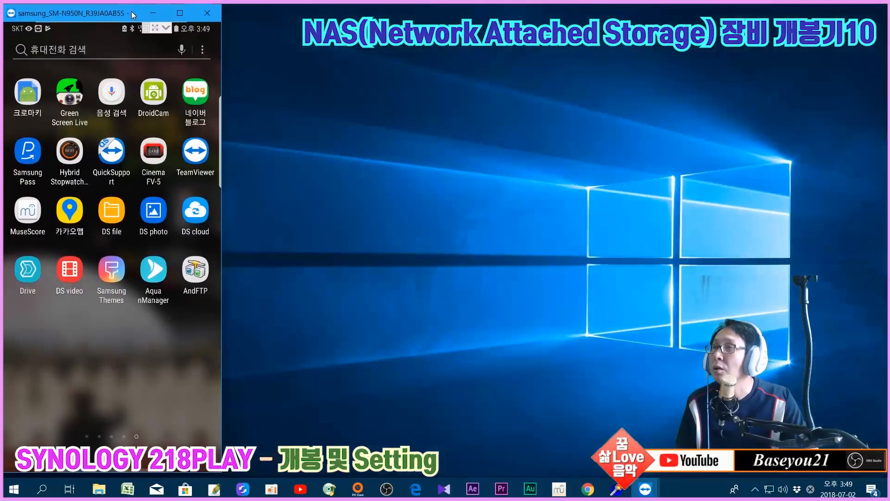
# Bring the remote PC desktop forward and launch AndFTP on the mirrored phone
pyautogui.click(646, 495)
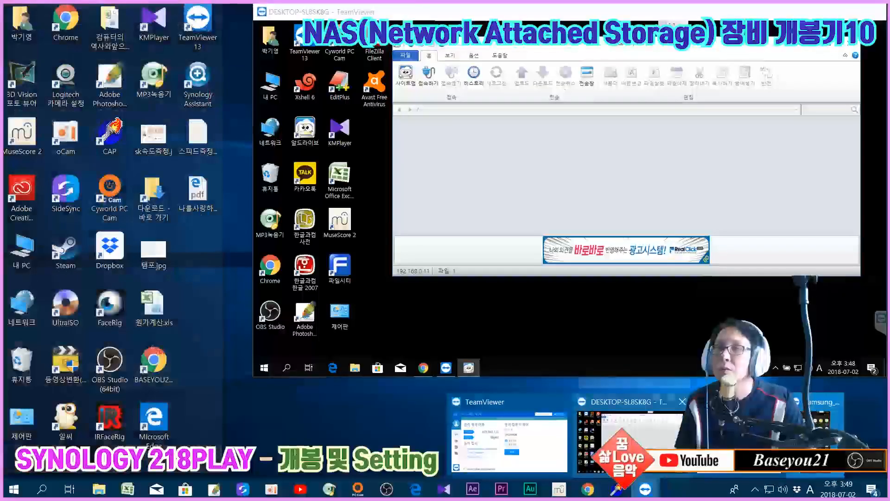
pyautogui.click(633, 453)
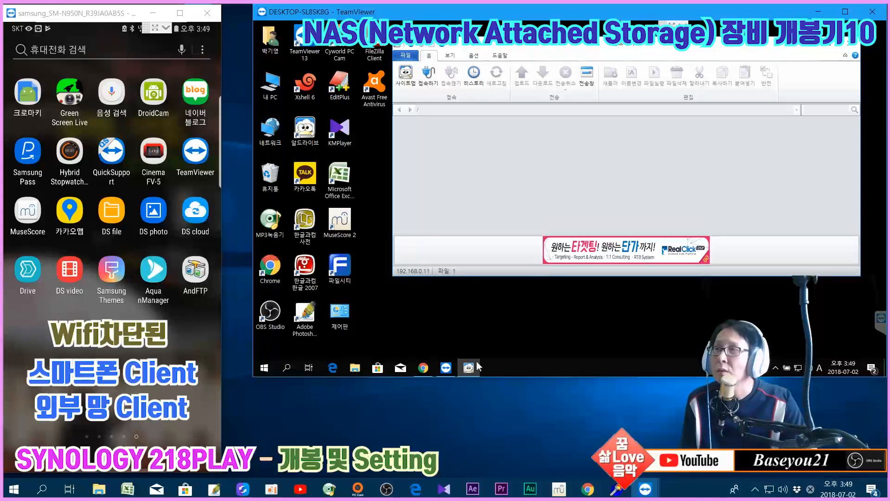
pyautogui.click(163, 358)
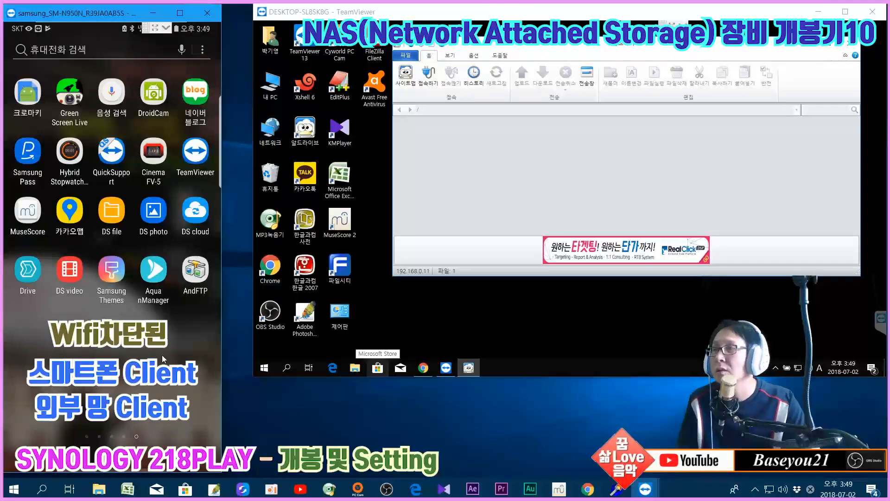
pyautogui.click(197, 276)
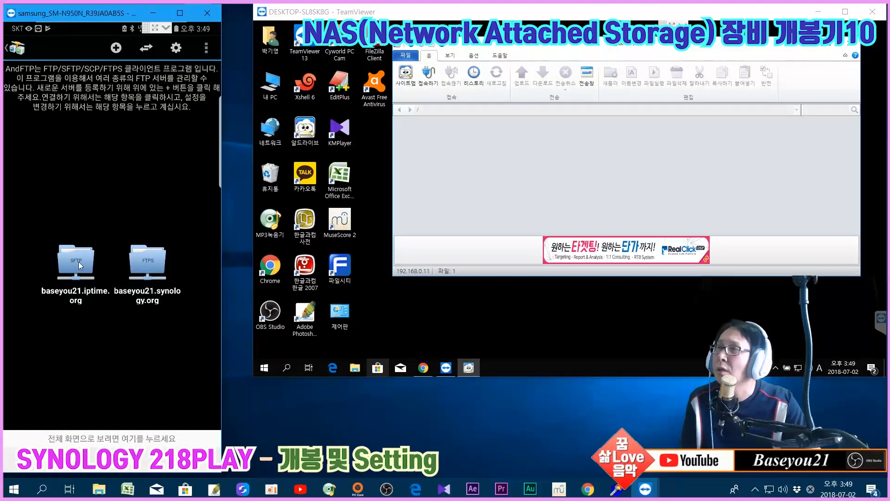
pyautogui.click(78, 262)
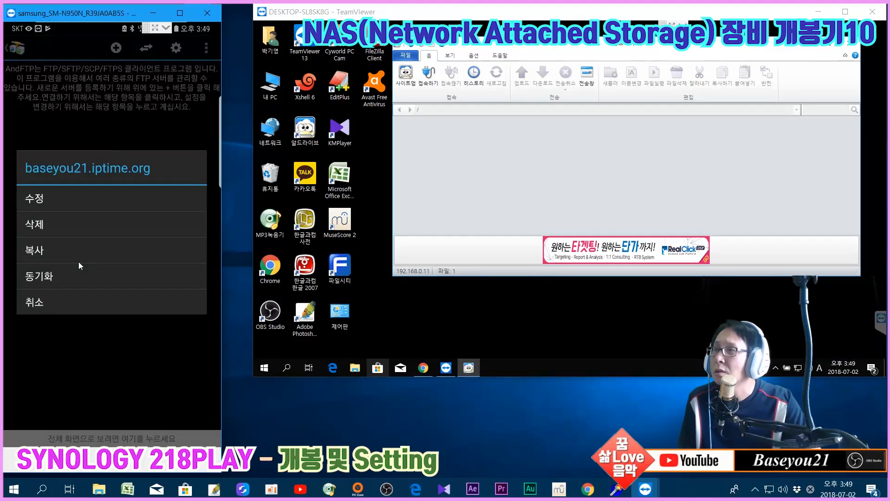
pyautogui.click(48, 302)
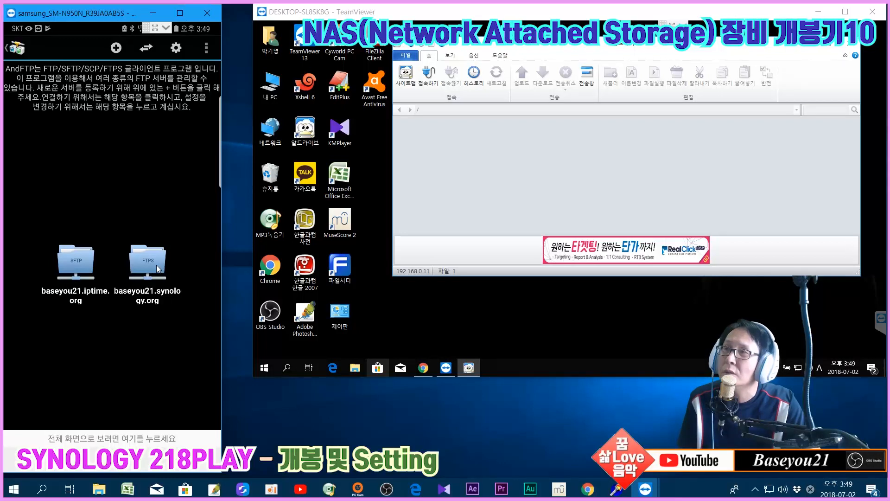
pyautogui.click(82, 260)
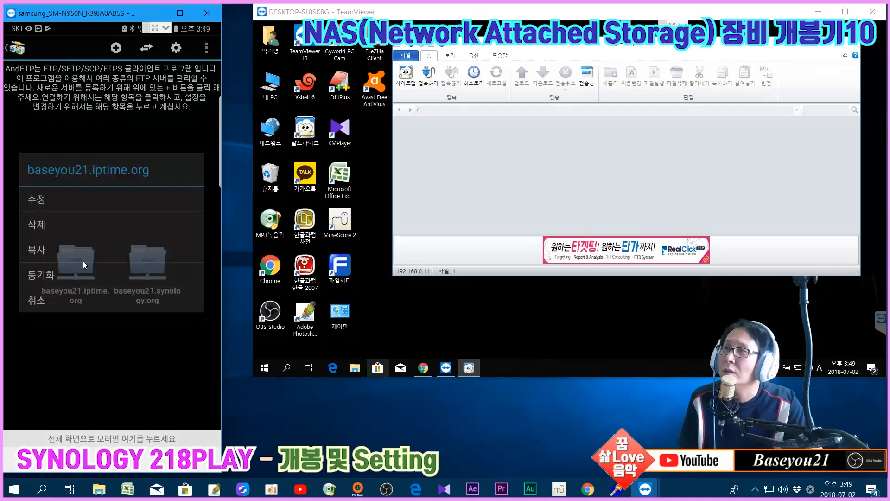
pyautogui.click(78, 207)
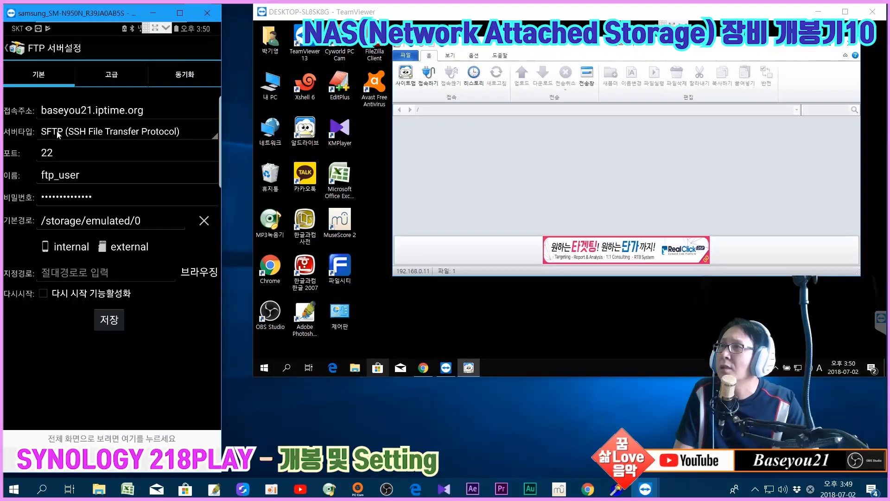
# Switch baseyou21.iptime.org to FTPS (Explicit FTP over TLS/SSL), change port 22 to 21, and save
pyautogui.click(93, 133)
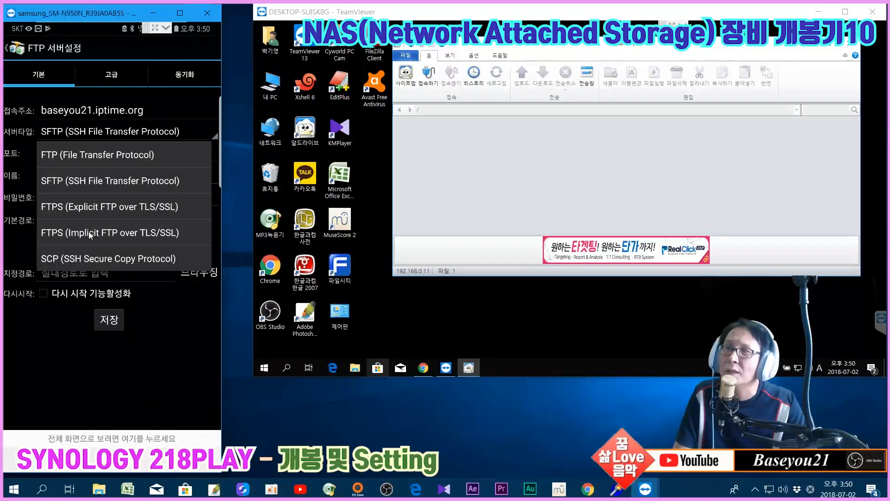
pyautogui.click(100, 206)
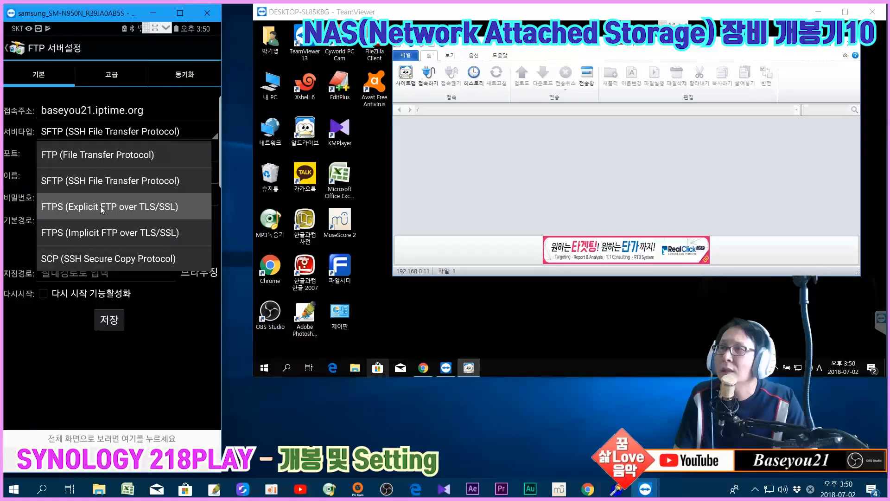
pyautogui.click(100, 206)
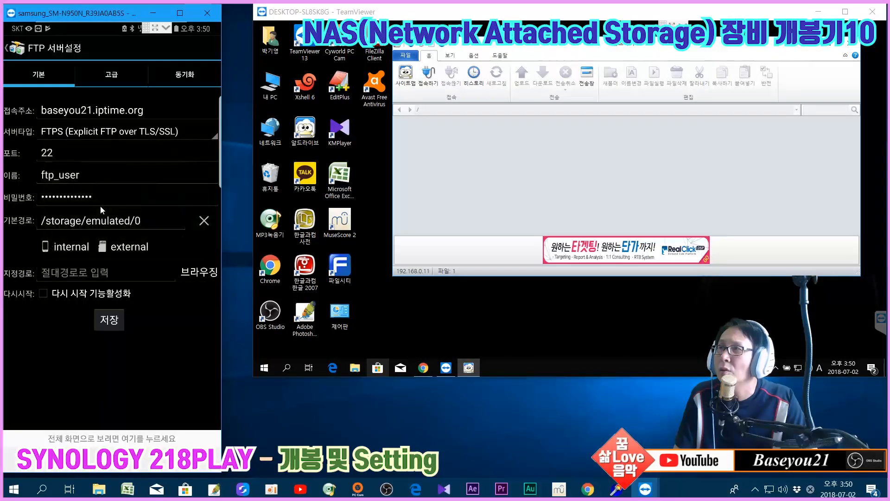
pyautogui.click(71, 154)
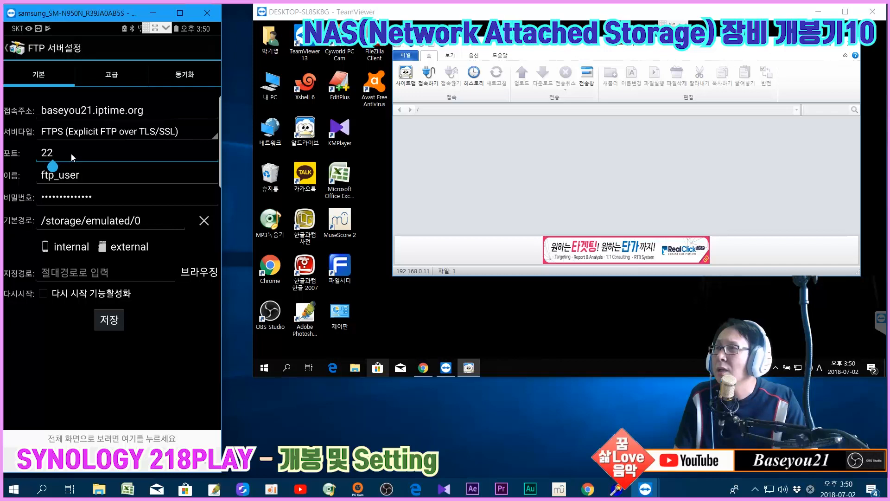
pyautogui.press('BackSpace')
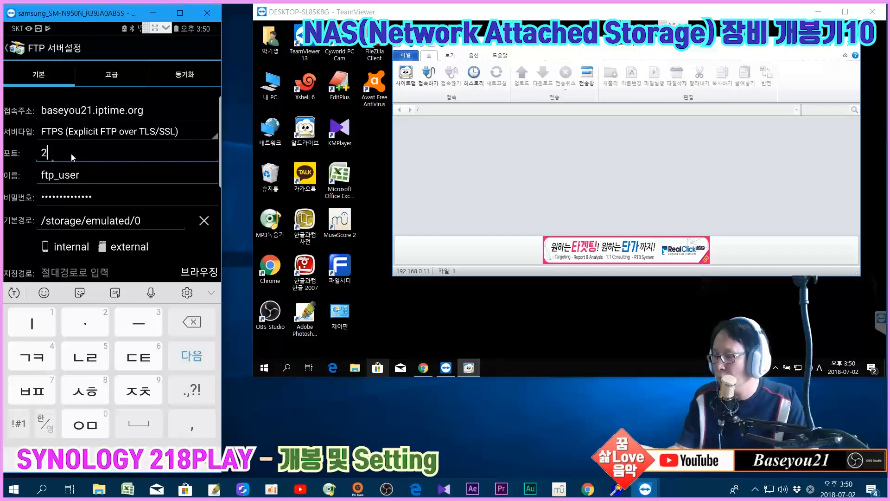
pyautogui.write('1')
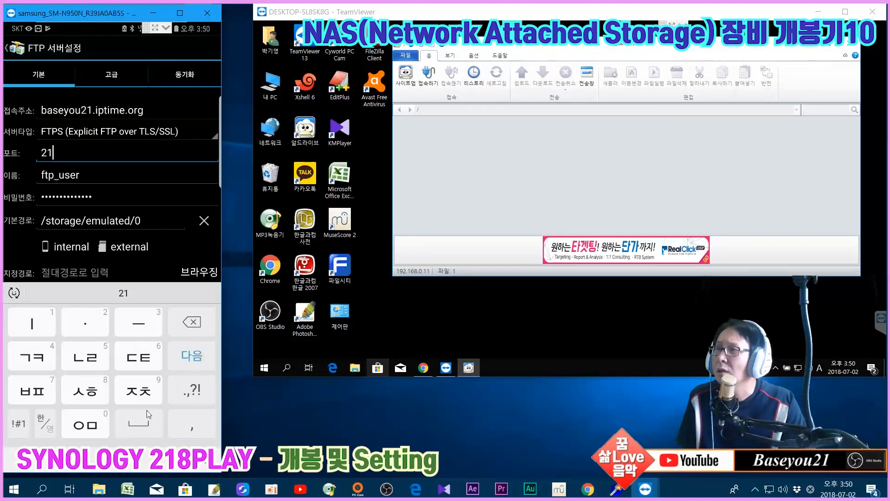
pyautogui.click(169, 459)
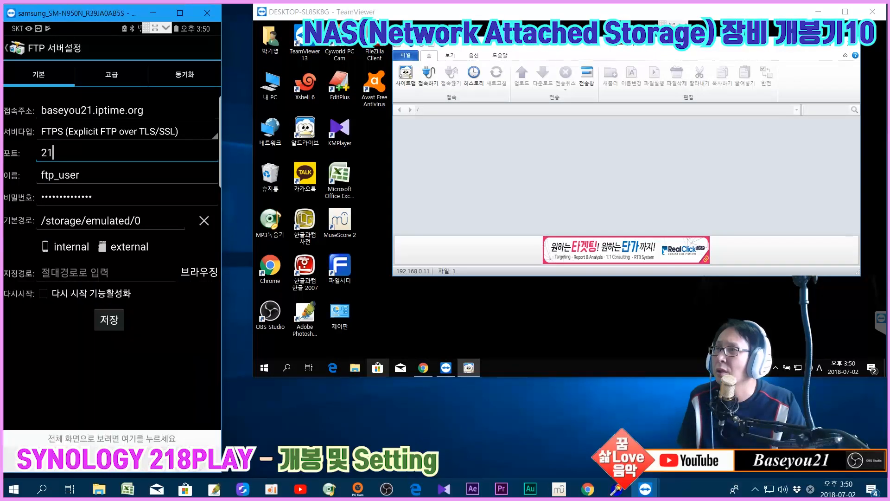
pyautogui.click(109, 324)
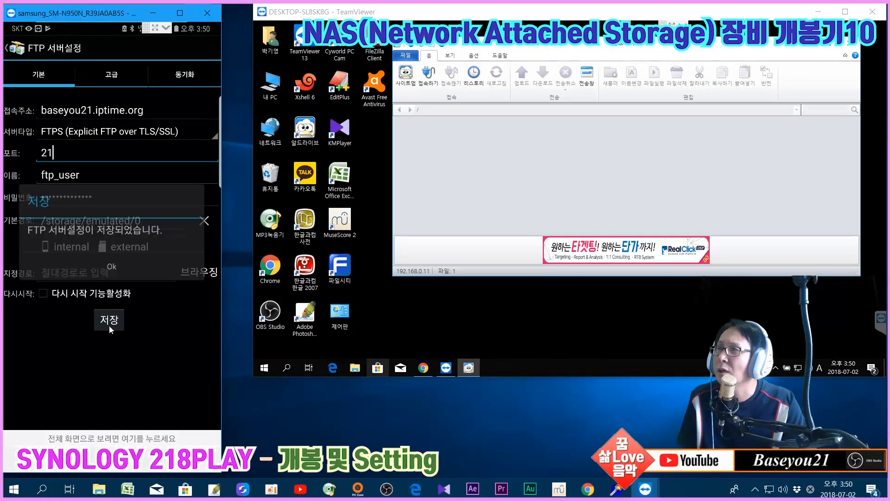
pyautogui.click(104, 265)
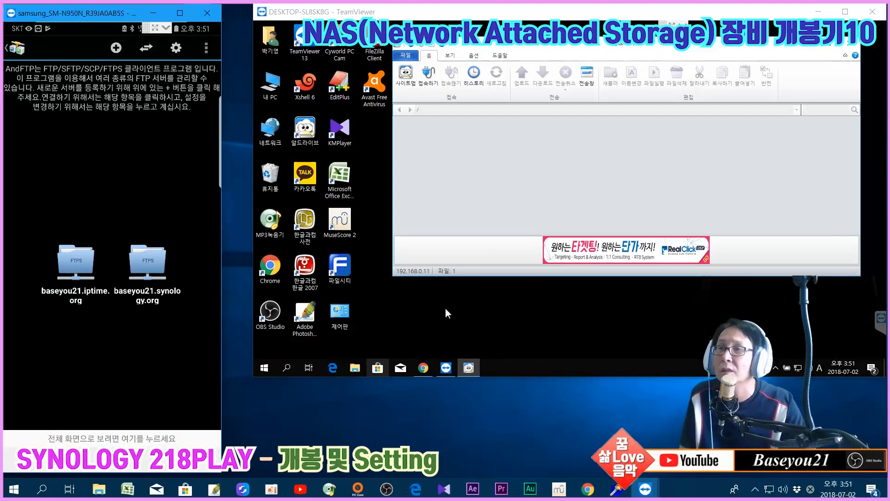
# Check DSM's FTP settings in Chrome, then bring the AndFTP phone window back
pyautogui.click(587, 488)
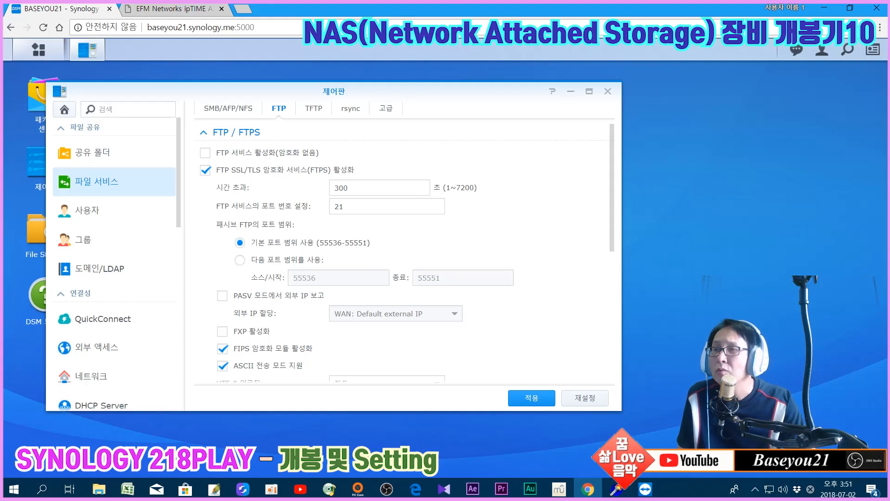
pyautogui.moveTo(645, 487)
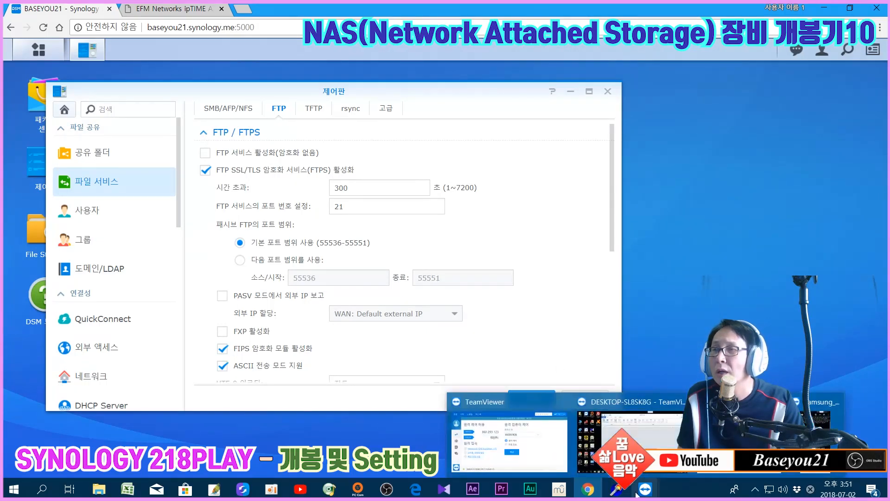
pyautogui.click(630, 431)
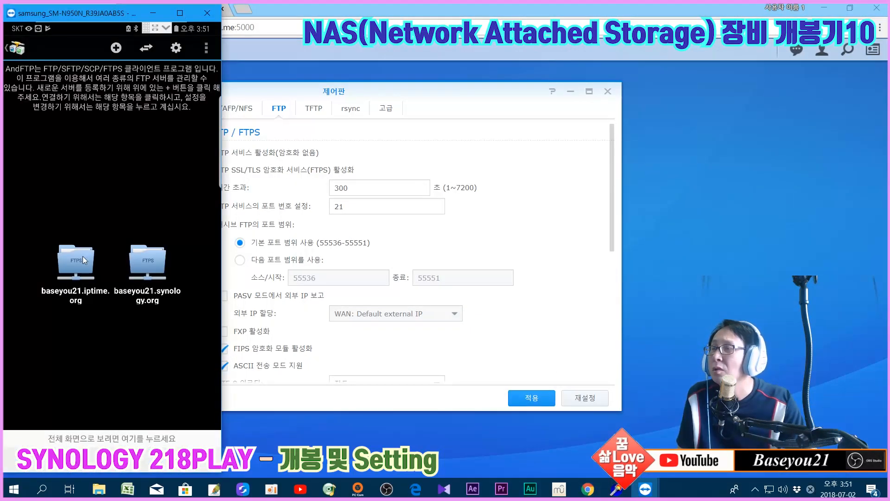
# Edit the baseyou21.iptime.org server and keep its advanced connection mode on 수동 (manual)
pyautogui.click(83, 255)
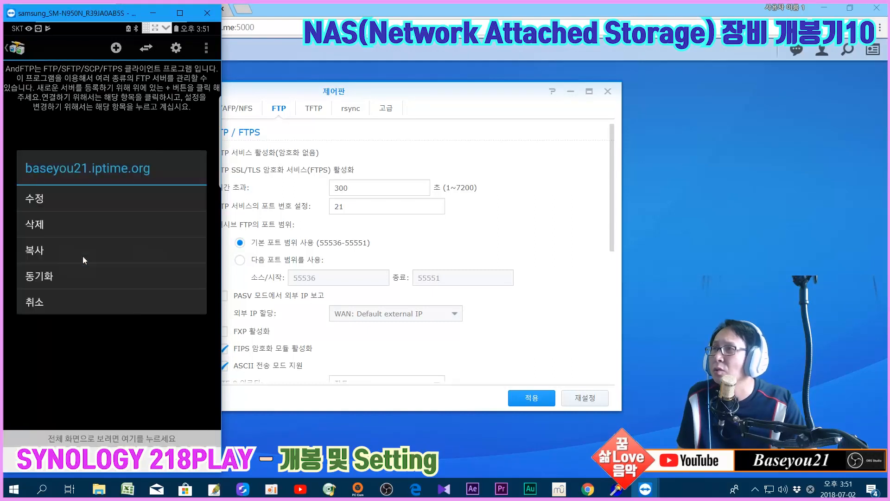
pyautogui.click(60, 205)
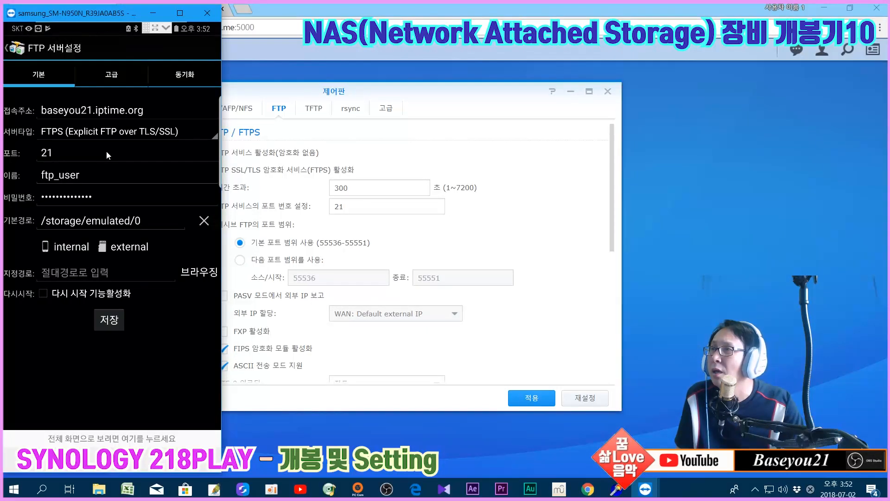
pyautogui.click(113, 78)
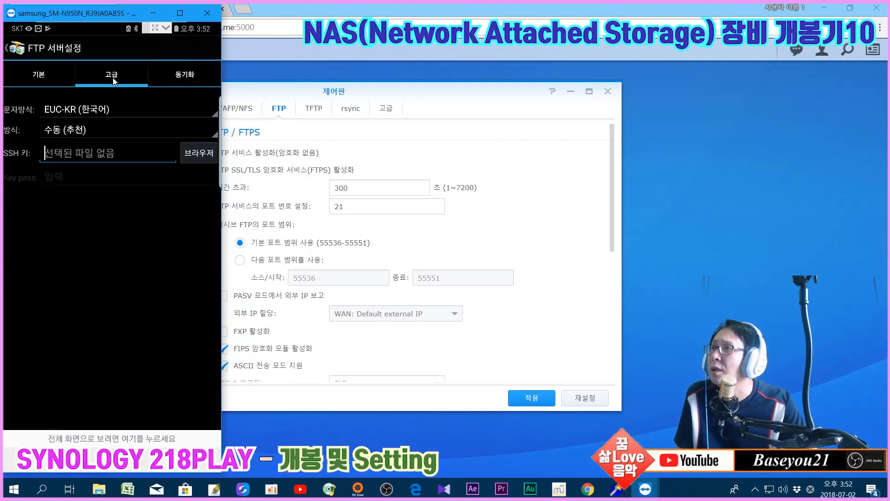
pyautogui.click(87, 129)
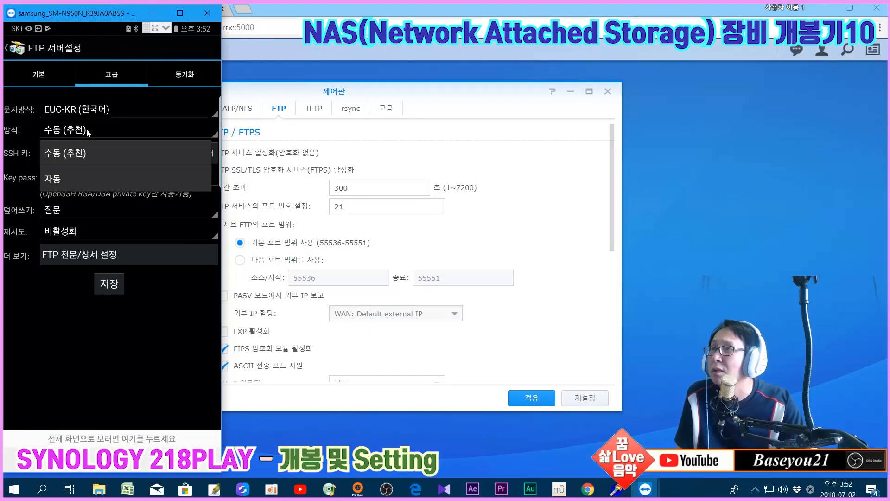
pyautogui.click(86, 129)
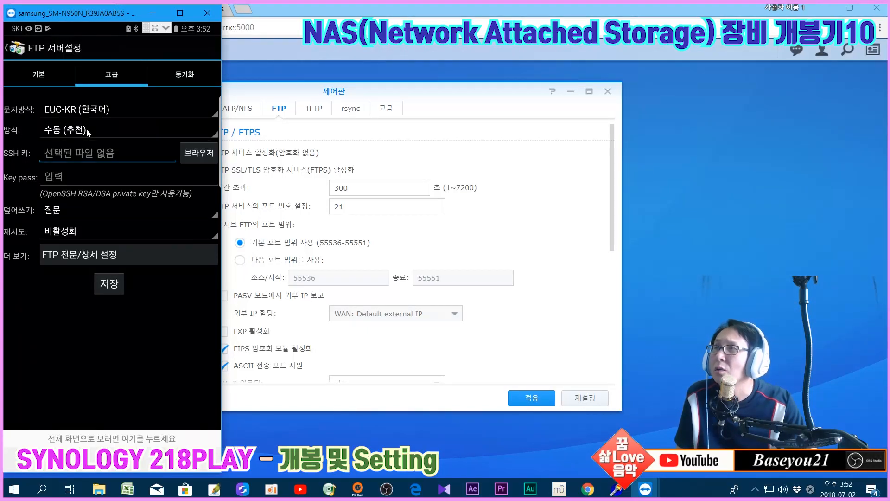
pyautogui.click(82, 131)
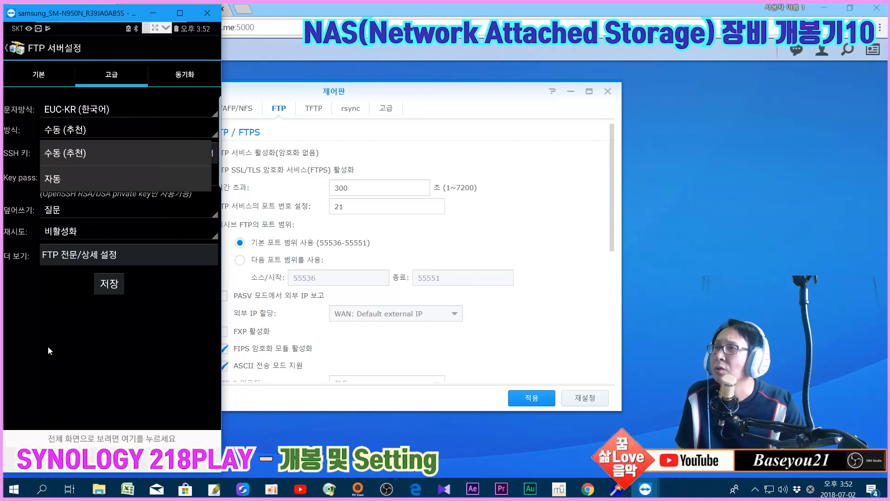
pyautogui.click(48, 346)
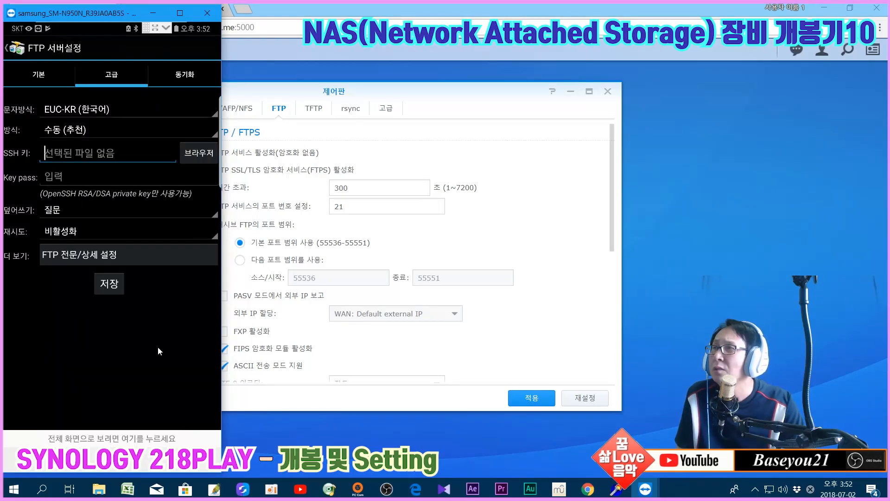
# Keep EUC-KR encoding and 수동 (추천) mode, then save the server from the 기본 tab
pyautogui.click(68, 114)
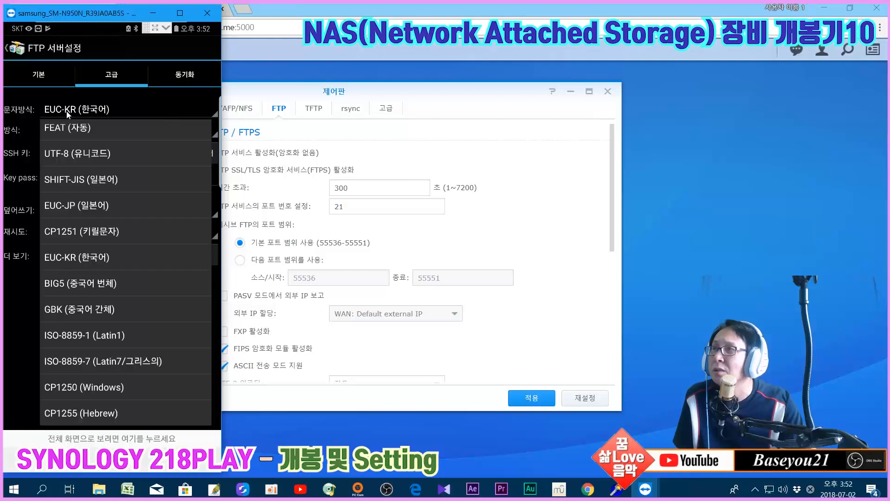
pyautogui.scroll(1, 80, 150)
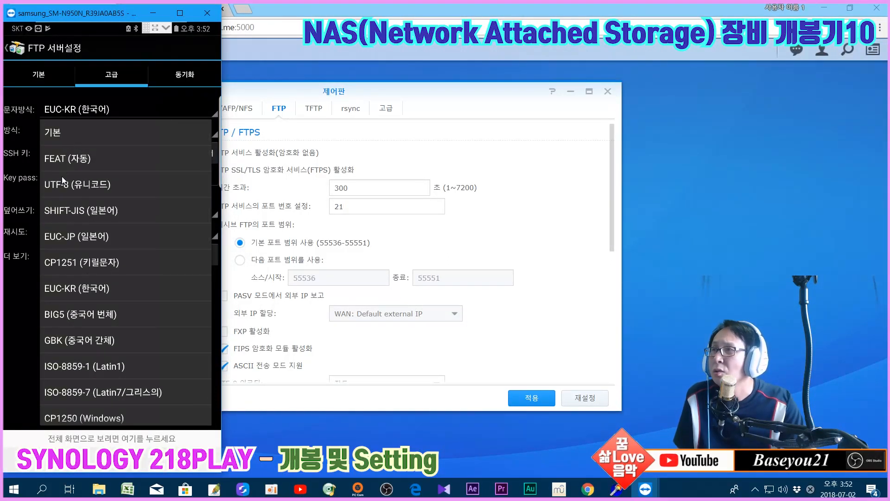
pyautogui.click(64, 113)
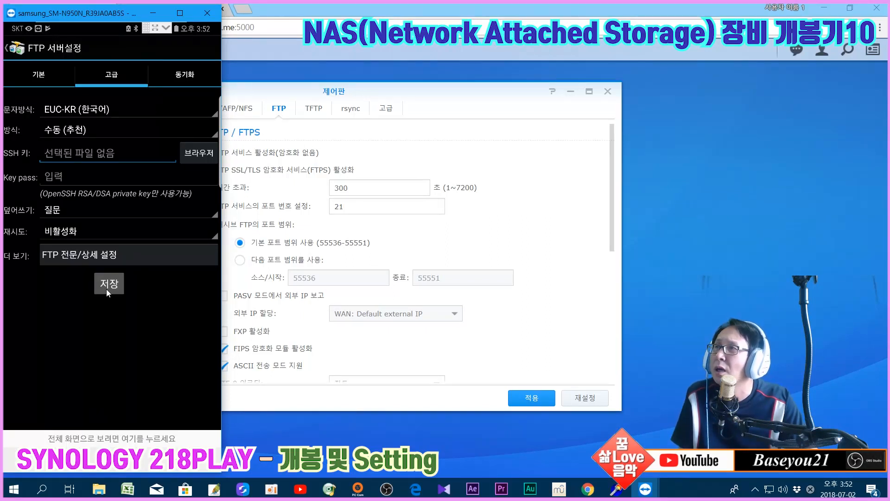
pyautogui.click(76, 130)
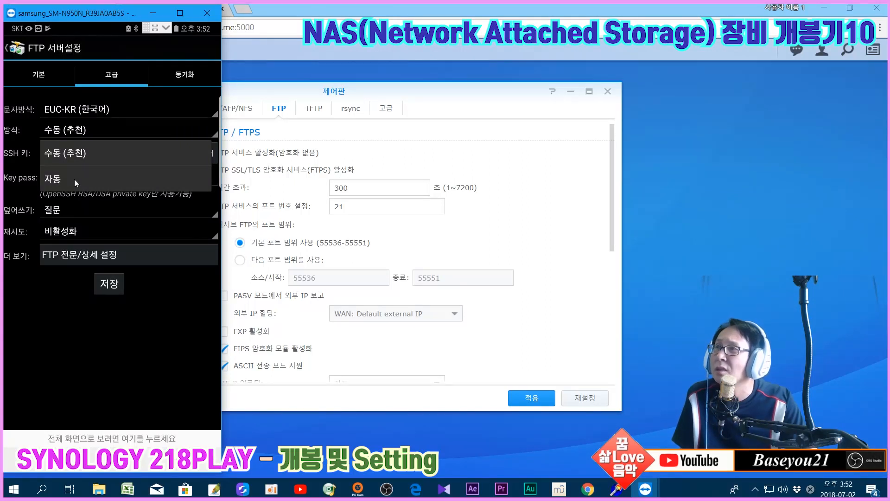
pyautogui.click(78, 135)
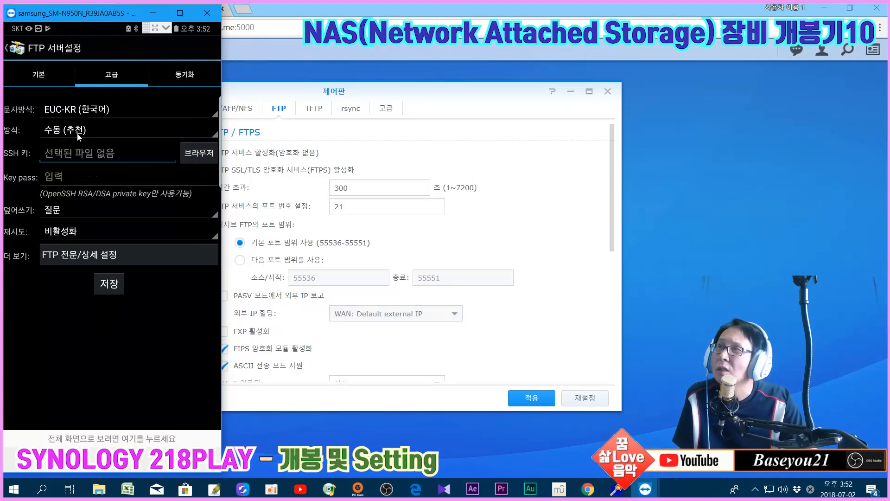
pyautogui.click(28, 80)
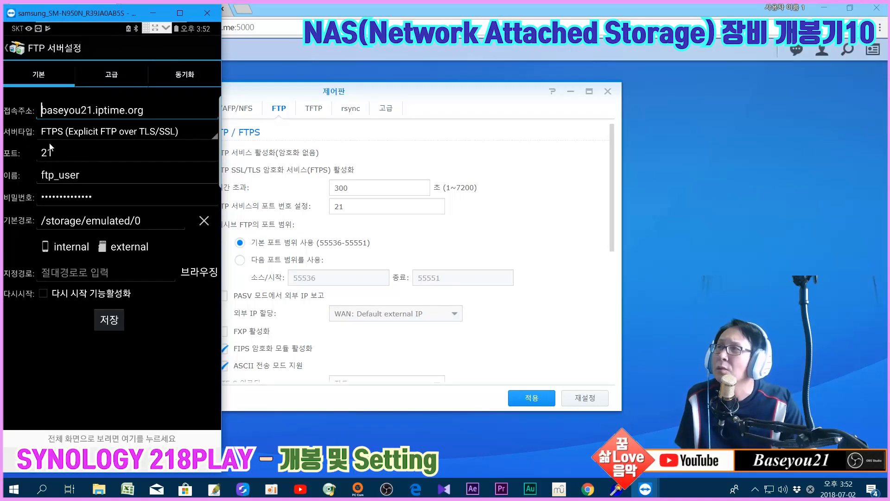
pyautogui.click(98, 316)
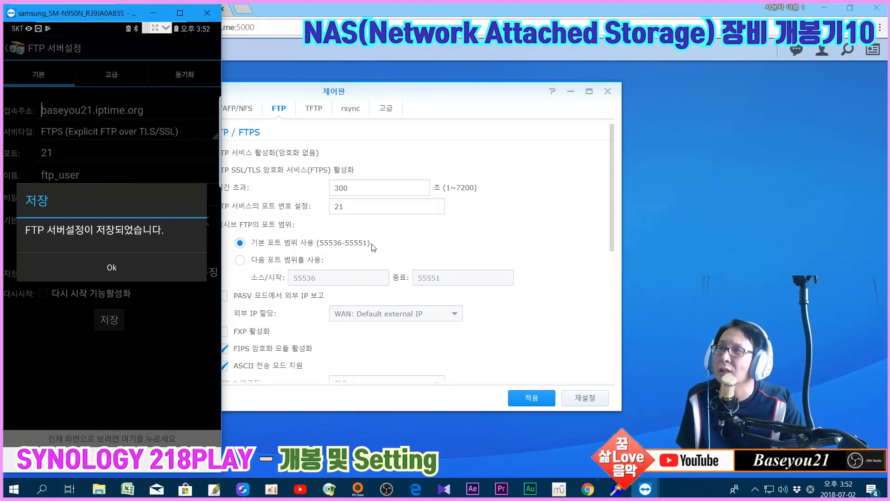
pyautogui.click(118, 263)
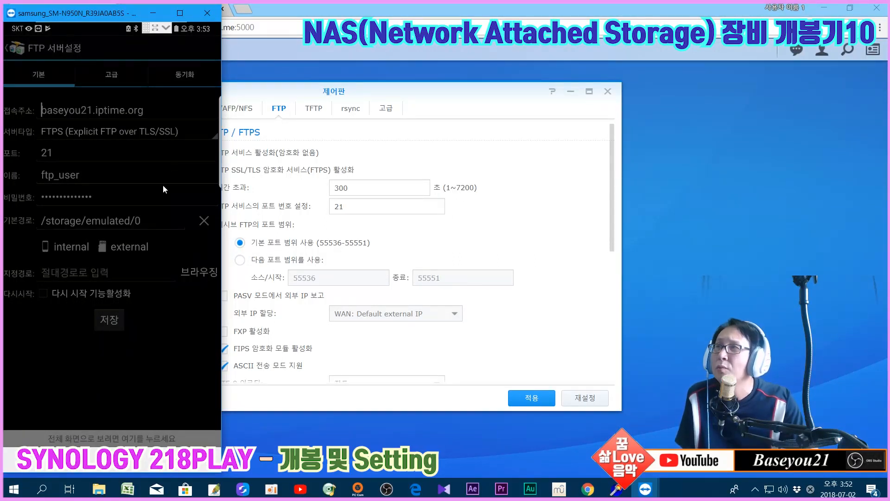
# On the ipTIME router page, select the ftp-tsl port-forward rule and try deleting it
pyautogui.click(165, 15)
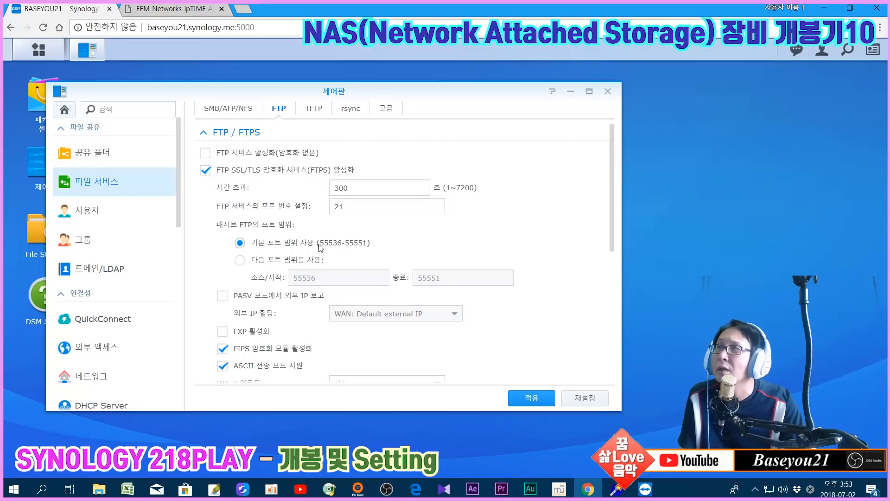
pyautogui.click(175, 14)
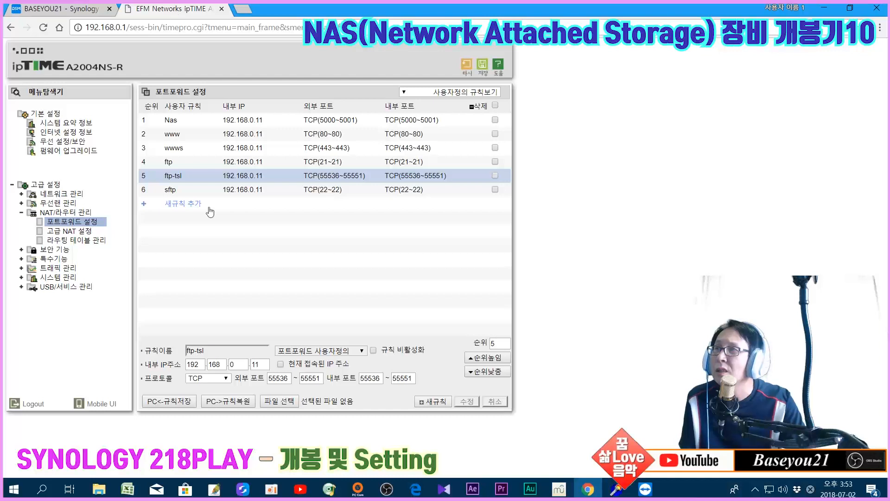
pyautogui.click(291, 191)
pyautogui.click(253, 178)
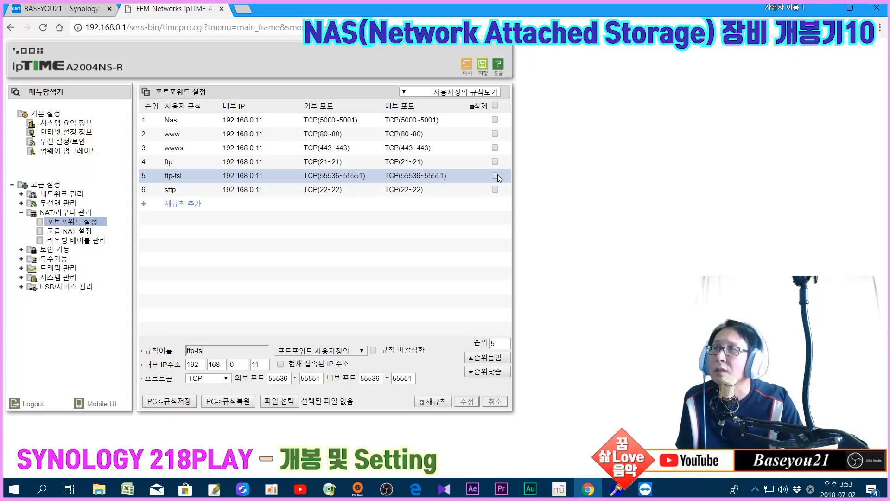
pyautogui.click(477, 106)
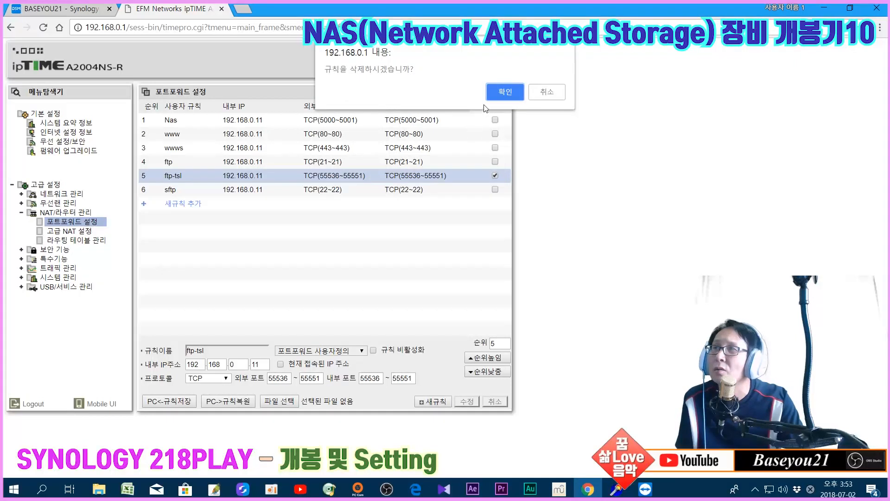
pyautogui.press('Return')
# Log back in to the router and open 고급 설정 > NAT/라우터 관리 > 포트포워드 설정
pyautogui.write('admin')
pyautogui.press('Tab')
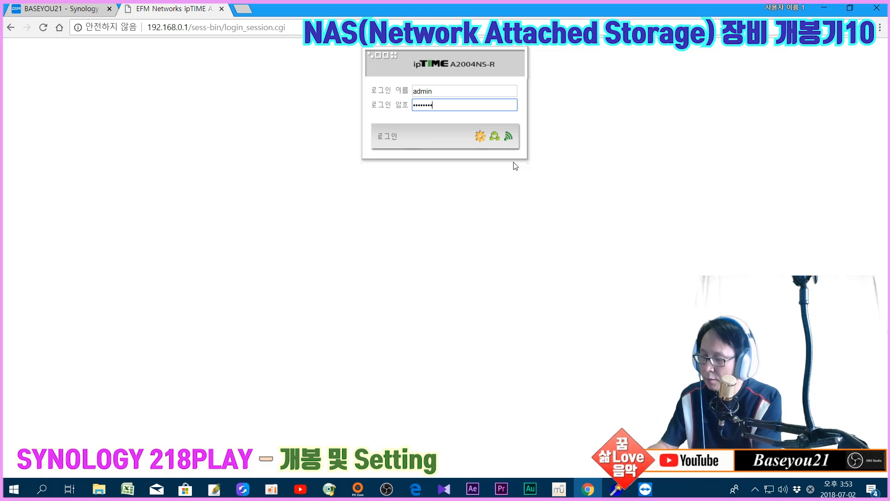
pyautogui.press('Return')
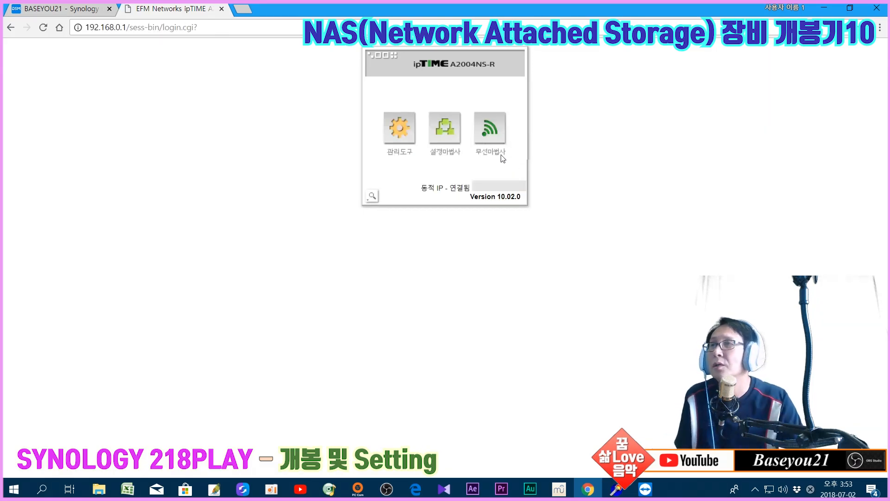
pyautogui.click(386, 143)
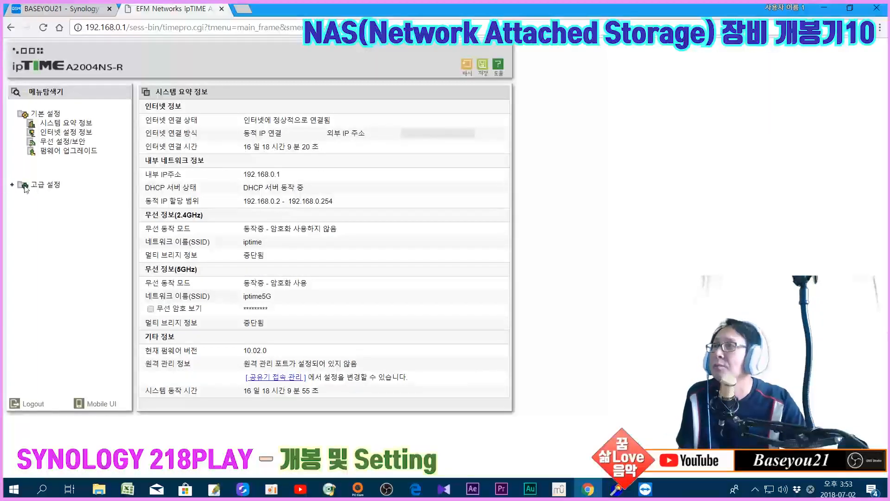
pyautogui.click(25, 187)
pyautogui.click(67, 212)
pyautogui.click(72, 224)
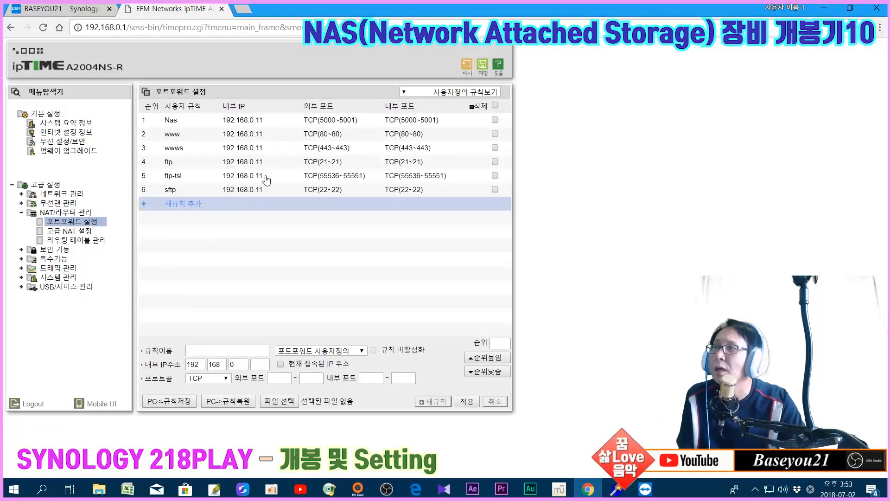
# Delete the ftp-tsl rule (TCP 55536~55551) and save the router settings
pyautogui.click(266, 179)
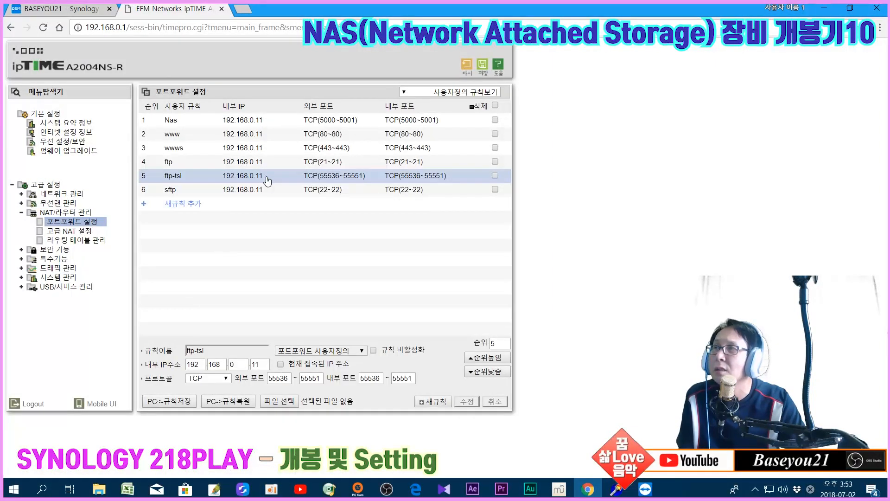
pyautogui.click(478, 106)
pyautogui.click(498, 95)
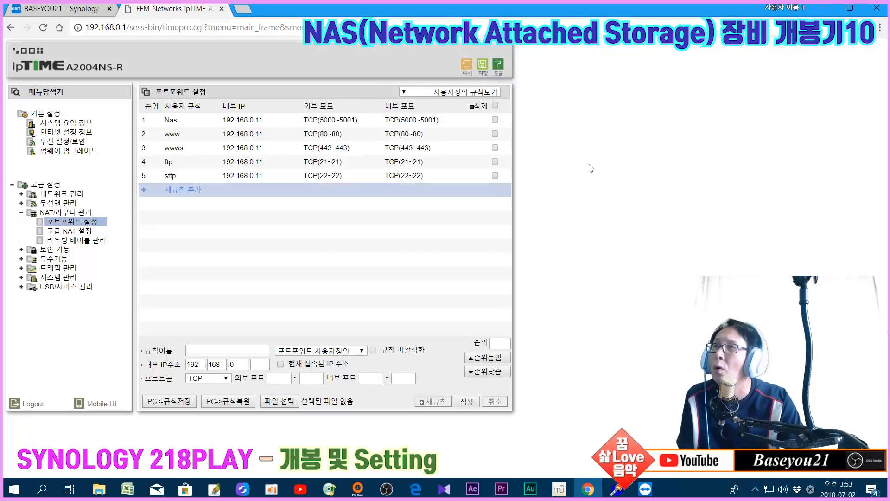
pyautogui.click(482, 65)
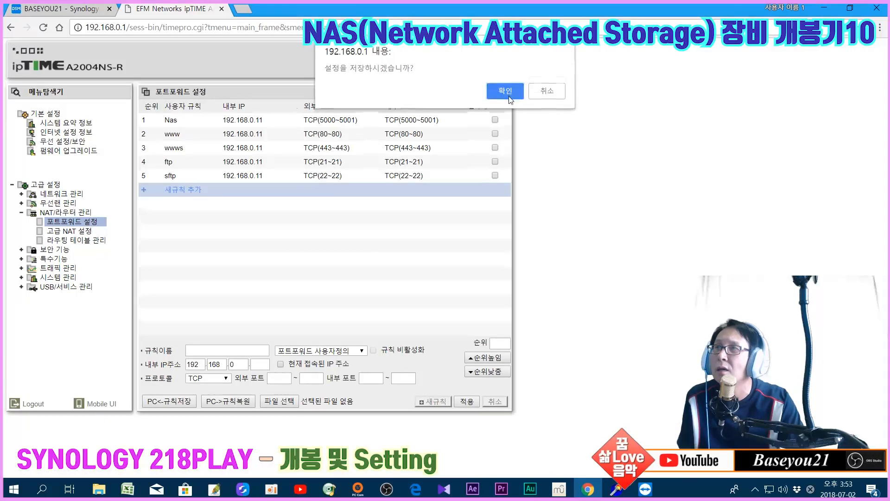
pyautogui.click(497, 91)
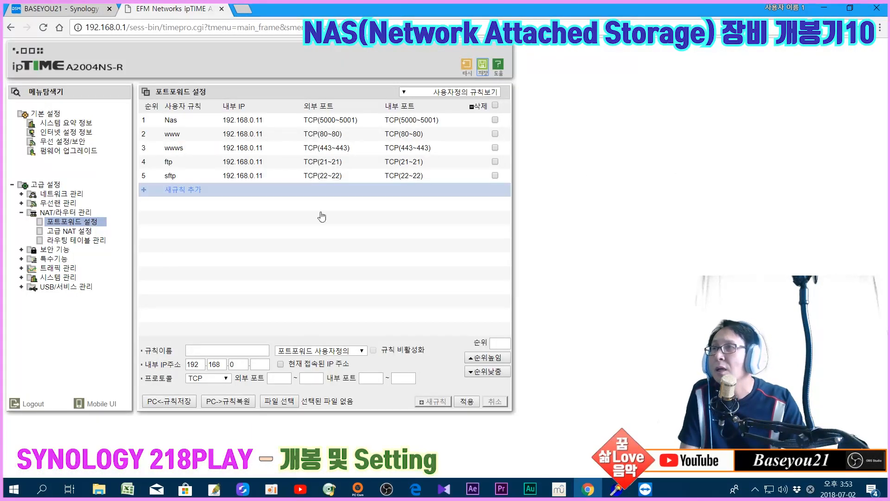
# Bring up the phone mirror and close AndFTP back to the phone's home screen
pyautogui.click(822, 9)
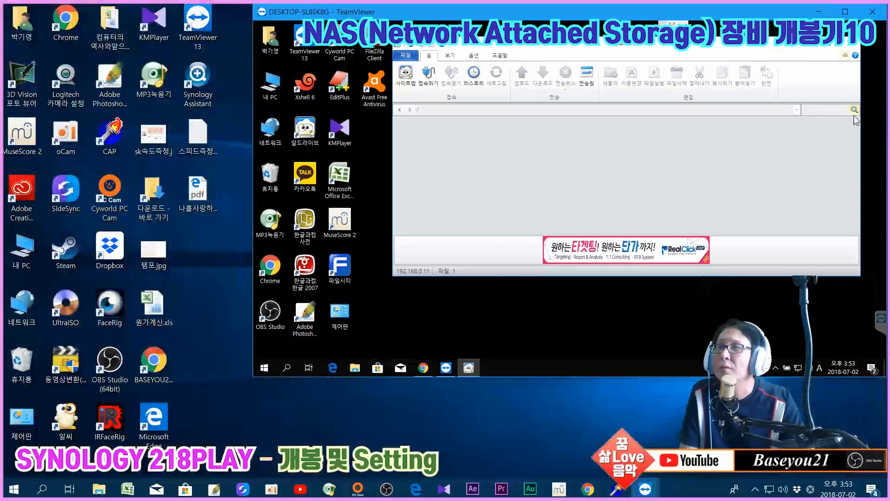
pyautogui.moveTo(660, 492)
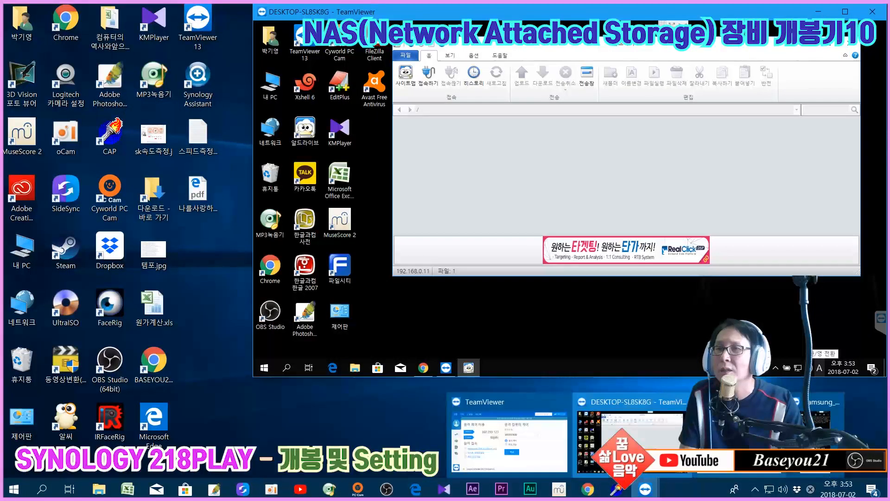
pyautogui.click(829, 436)
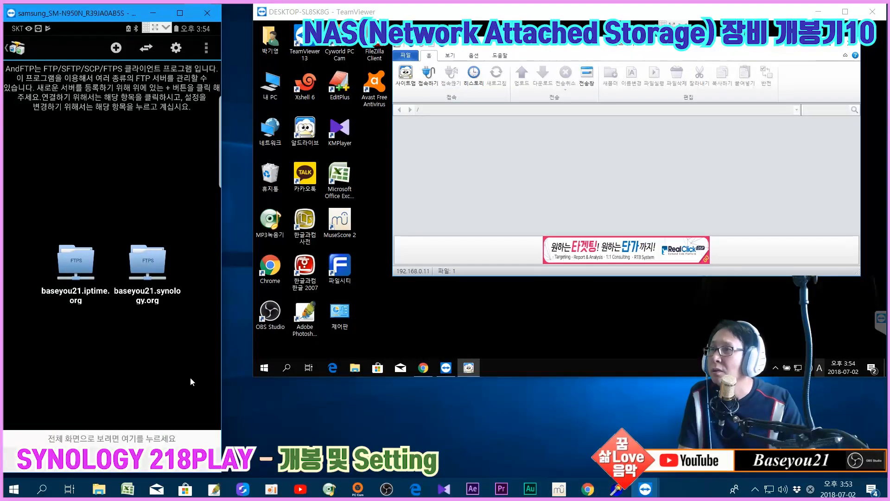
pyautogui.press('Escape')
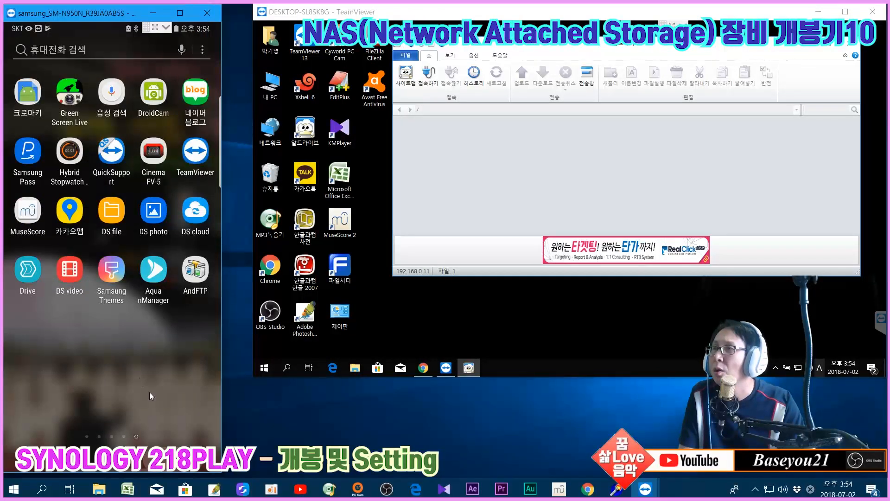
pyautogui.press('Escape')
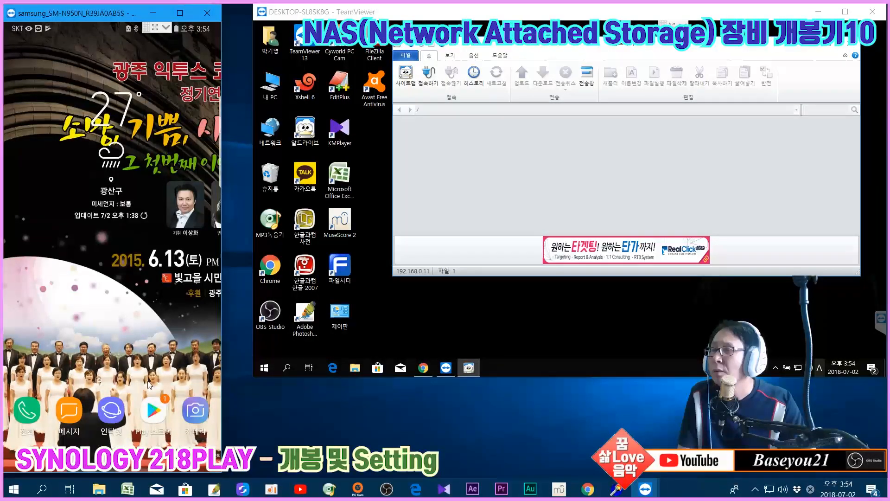
# Relaunch AndFTP from the app drawer and open baseyou21.iptime.org's edit (수정) settings
pyautogui.moveTo(158, 201); pyautogui.dragTo(177, 235)
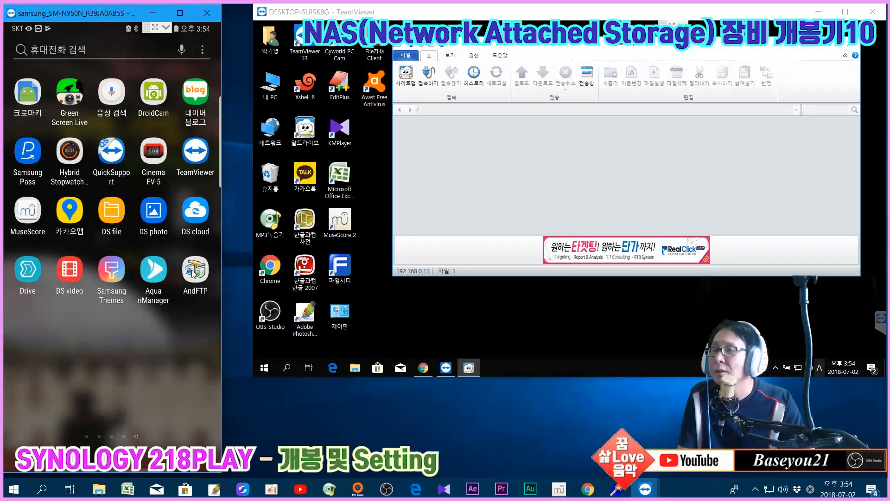
pyautogui.click(194, 271)
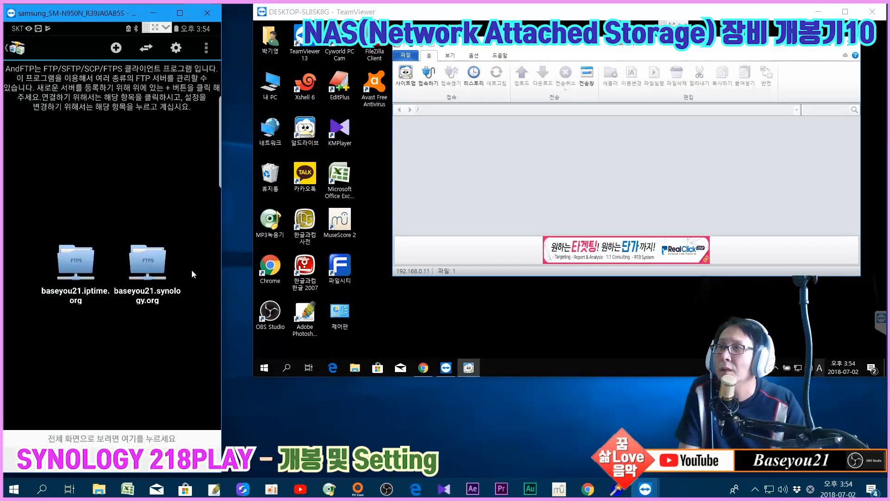
pyautogui.click(80, 259)
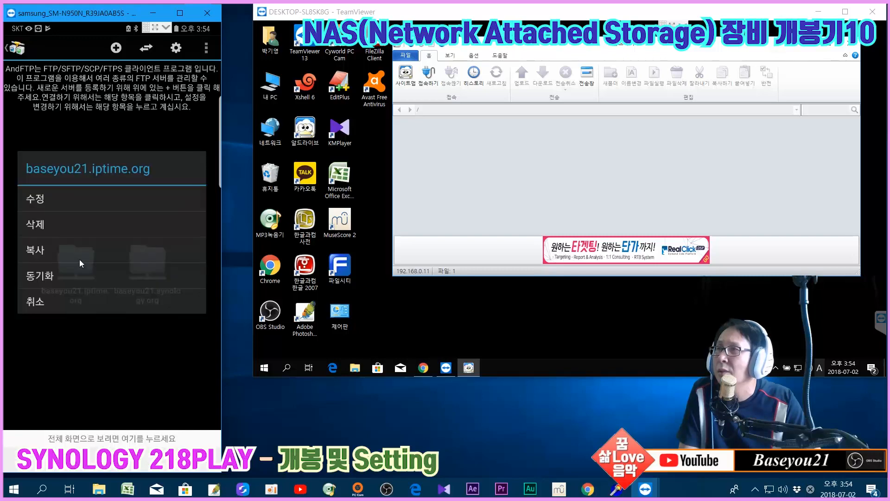
pyautogui.click(73, 202)
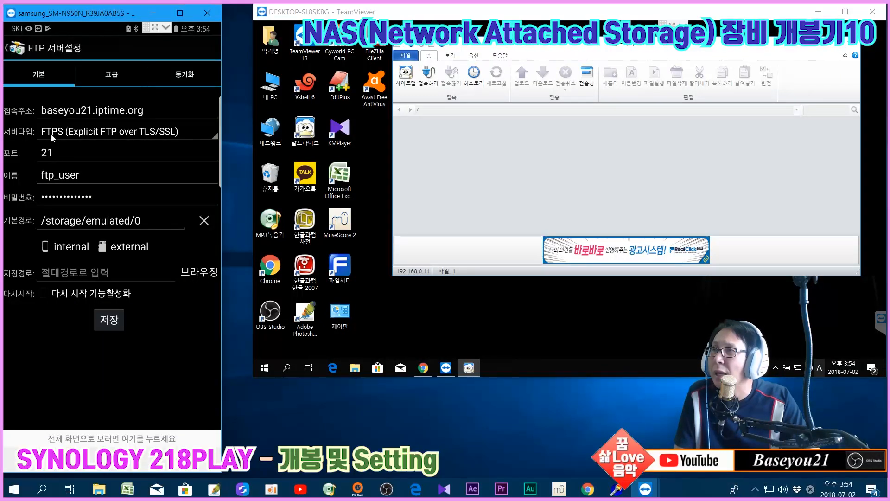
# Compare the DSM FTP settings with AndFTP's server settings, including its 고급 tab
pyautogui.click(587, 488)
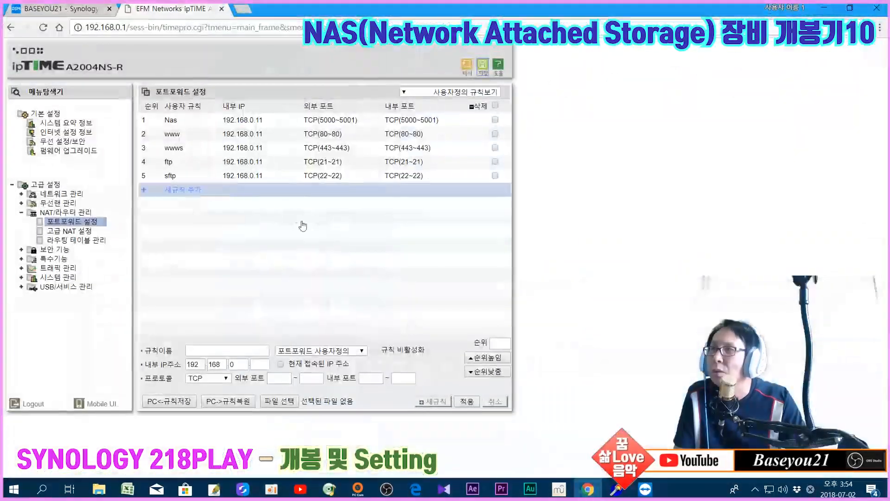
pyautogui.click(60, 8)
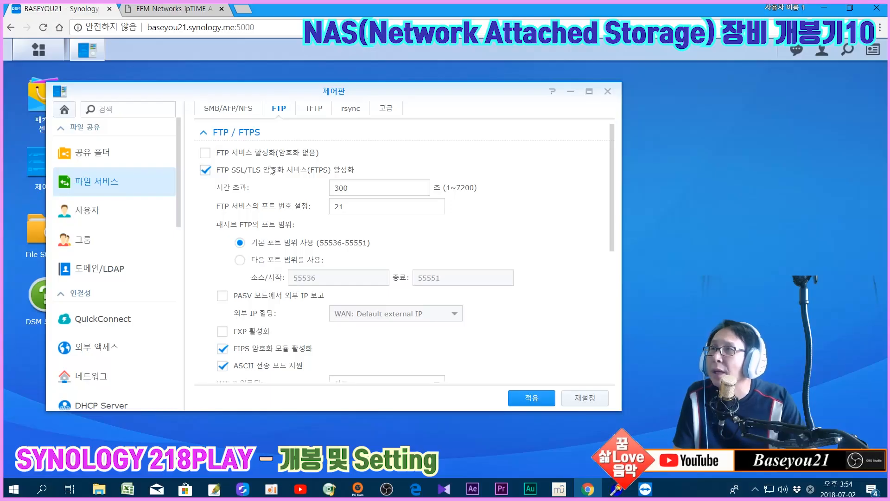
pyautogui.click(822, 8)
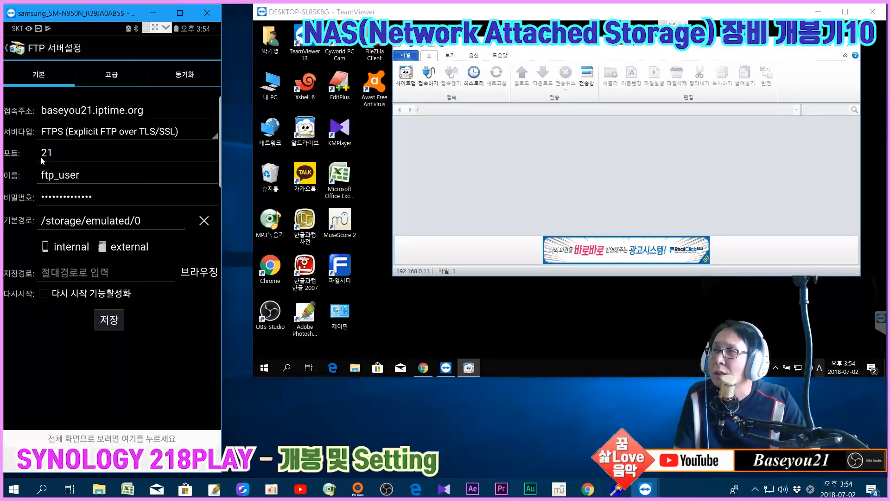
pyautogui.click(587, 488)
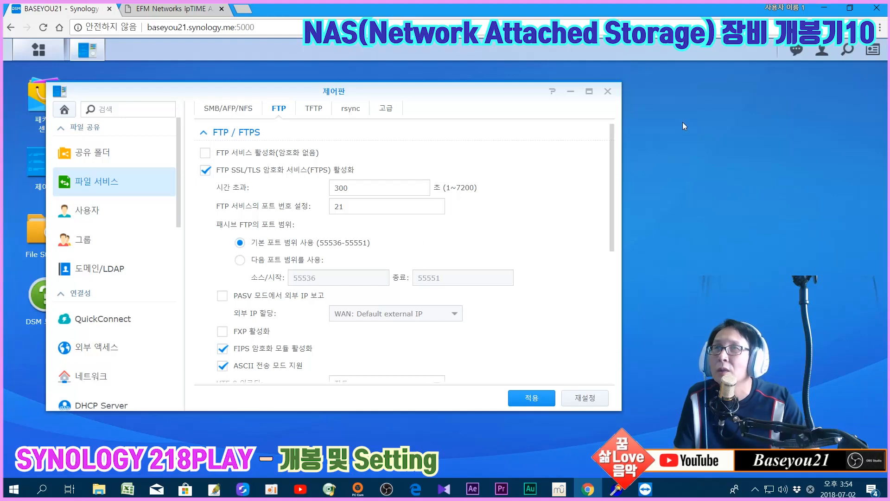
pyautogui.click(824, 8)
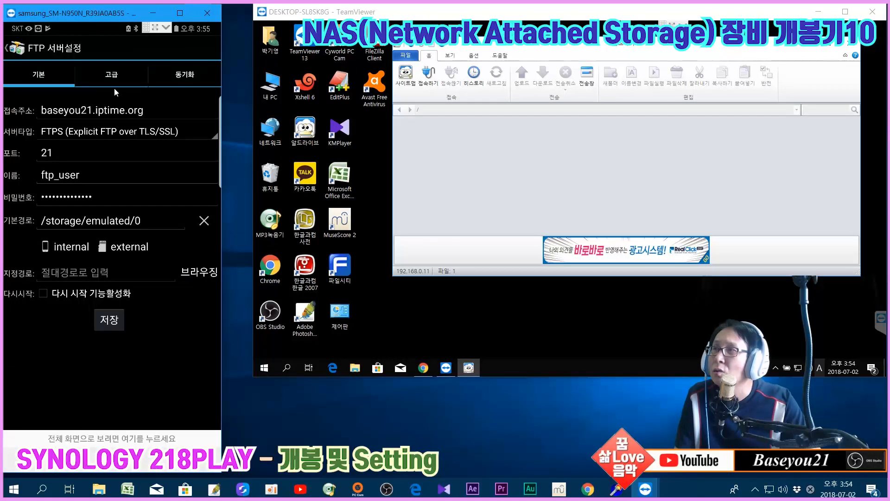
pyautogui.click(116, 75)
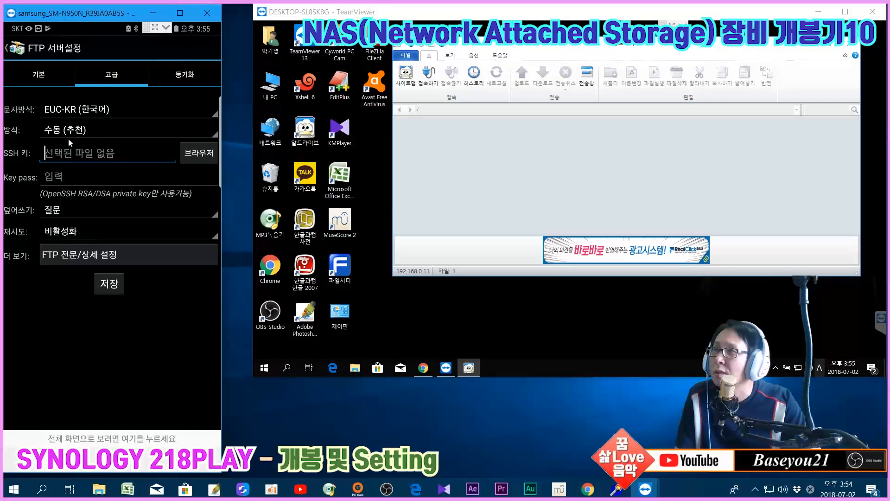
pyautogui.click(40, 80)
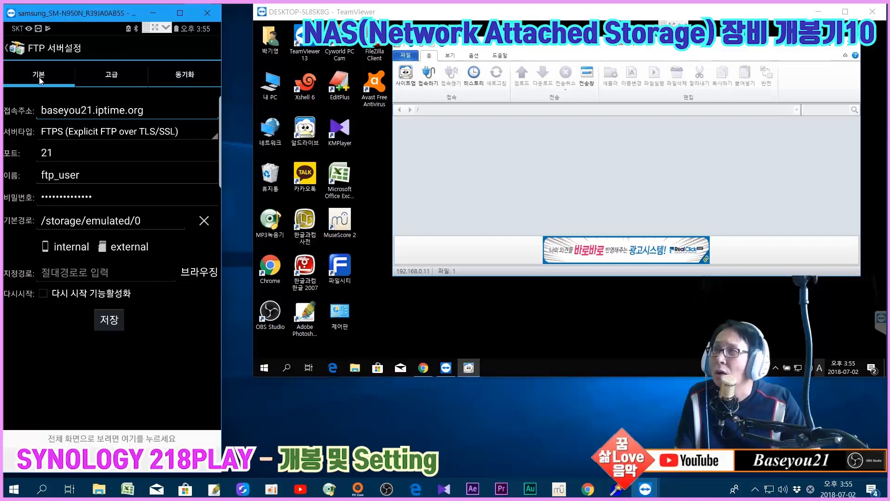
pyautogui.click(588, 489)
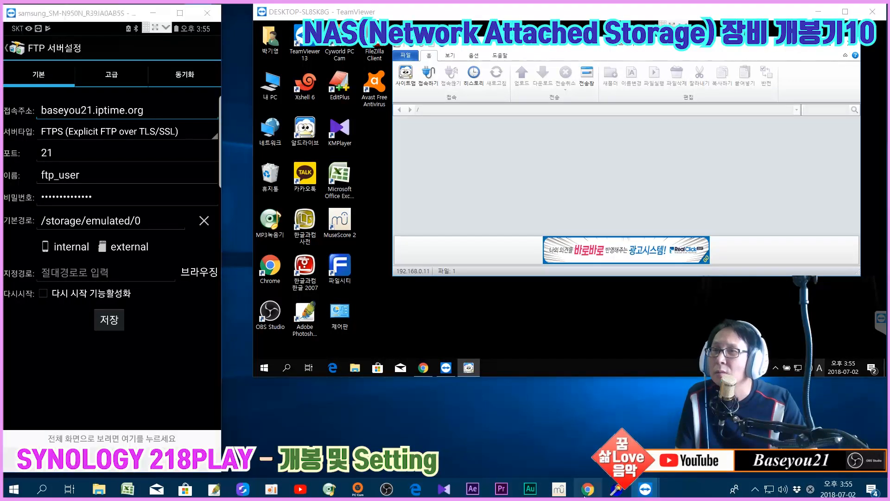
pyautogui.click(169, 8)
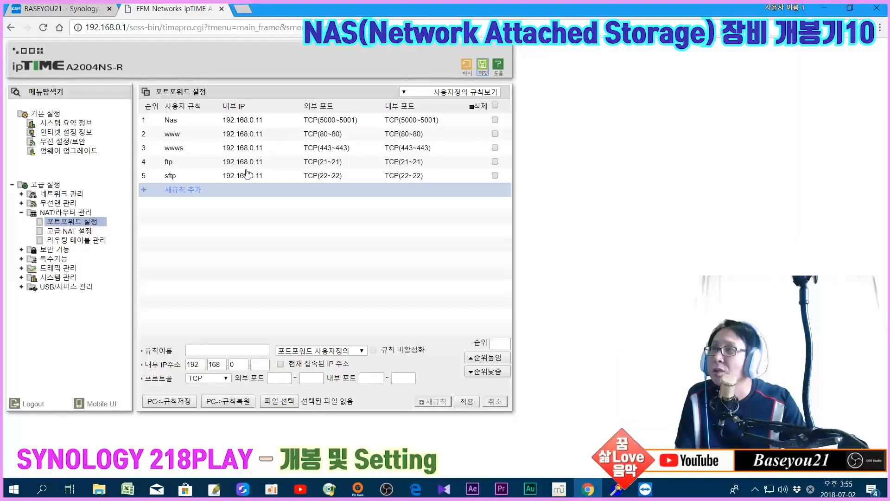
pyautogui.click(821, 8)
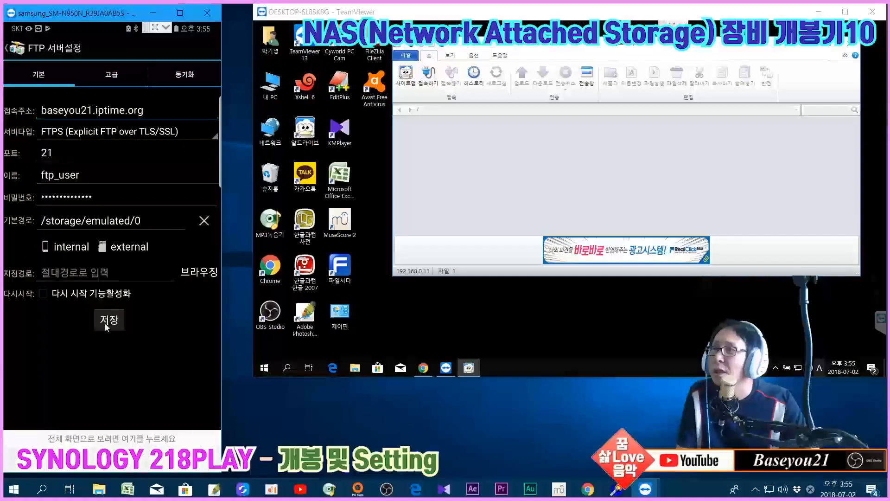
pyautogui.click(129, 326)
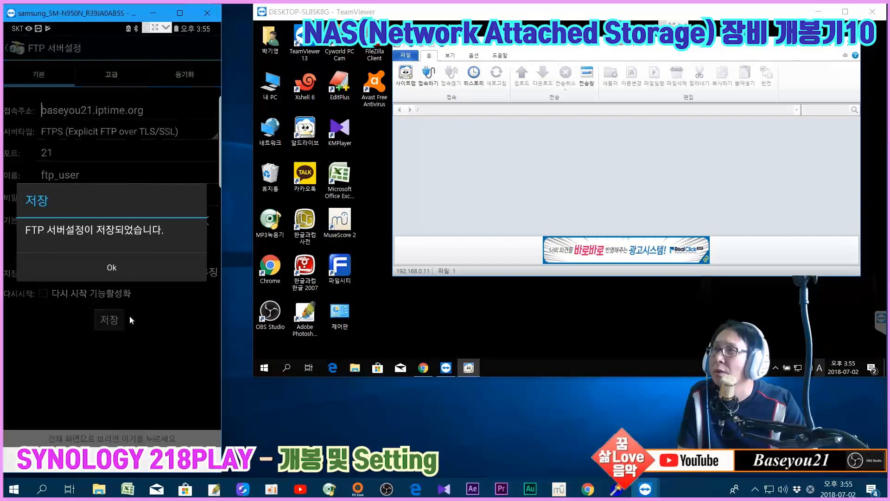
pyautogui.click(123, 265)
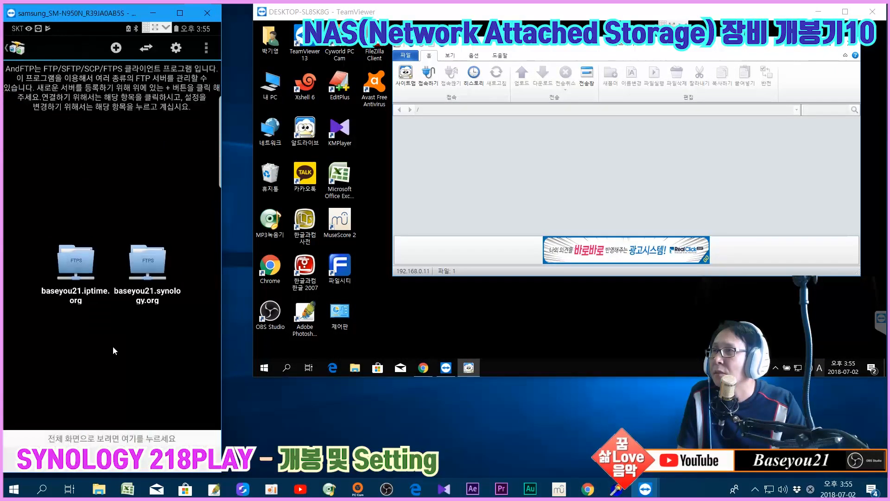
pyautogui.click(69, 263)
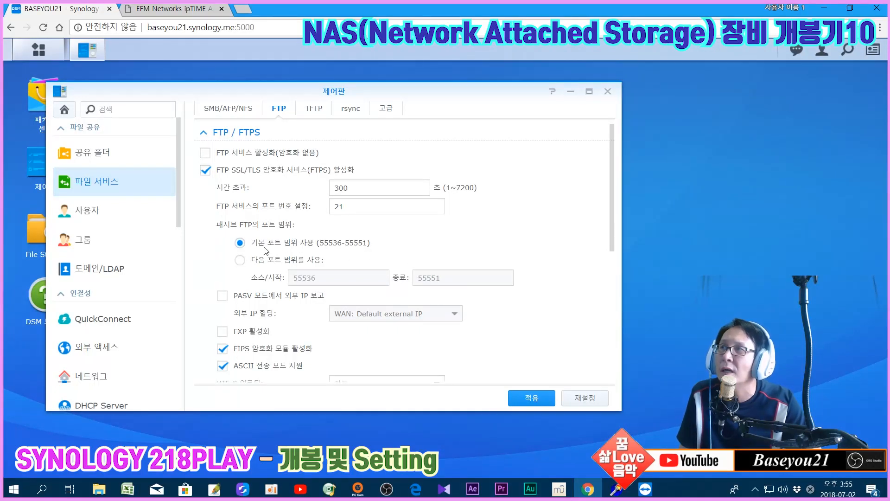
# Start a new port-forward rule named ftp-tls targeting 192.168.0.11
pyautogui.click(172, 9)
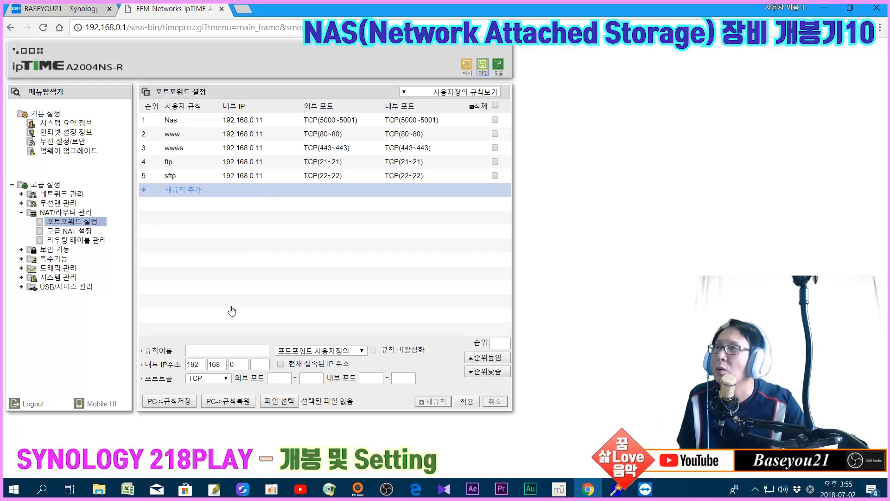
pyautogui.click(216, 351)
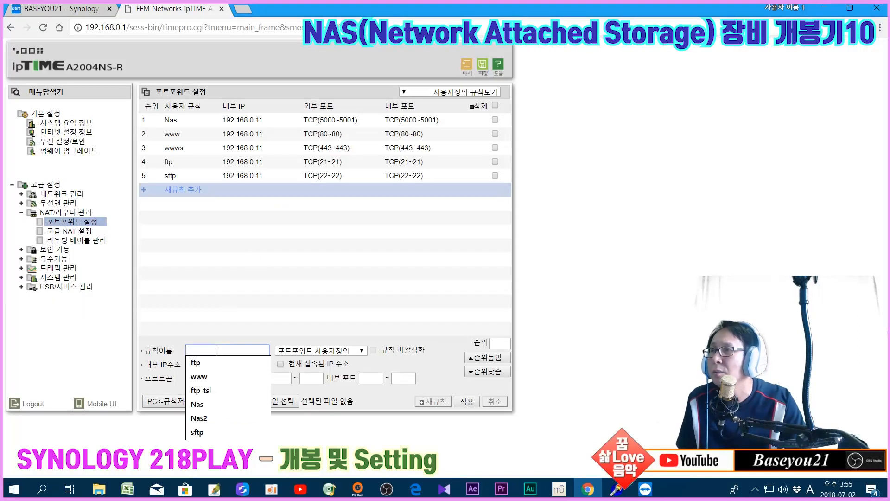
pyautogui.click(210, 389)
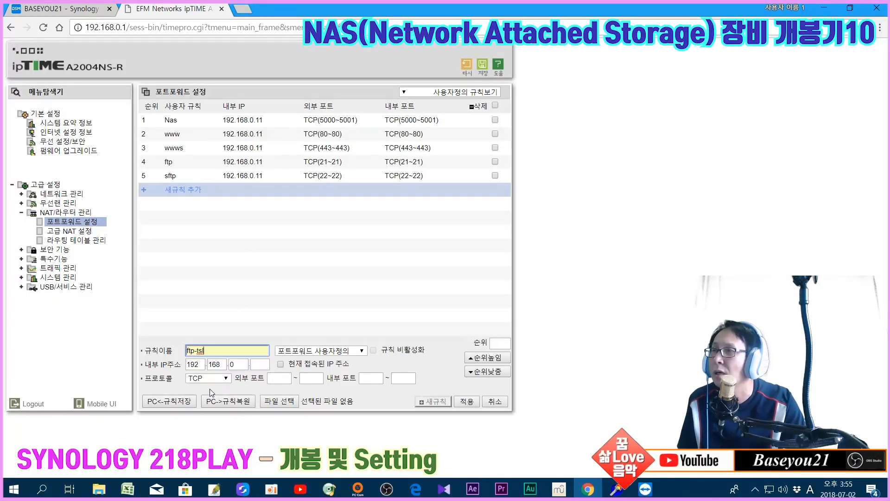
pyautogui.press('BackSpace')
pyautogui.press('BackSpace')
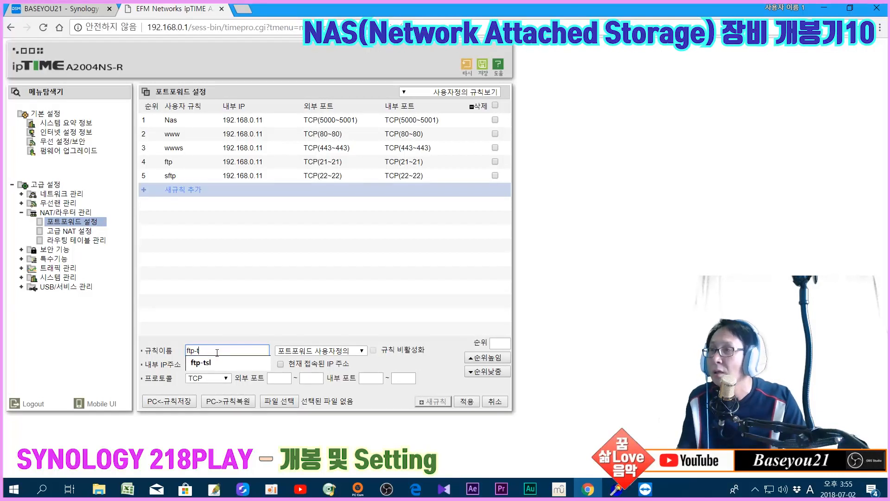
pyautogui.write('ls')
pyautogui.click(258, 367)
pyautogui.click(259, 376)
# Set both external and internal port ranges to 55536~55551
pyautogui.click(272, 377)
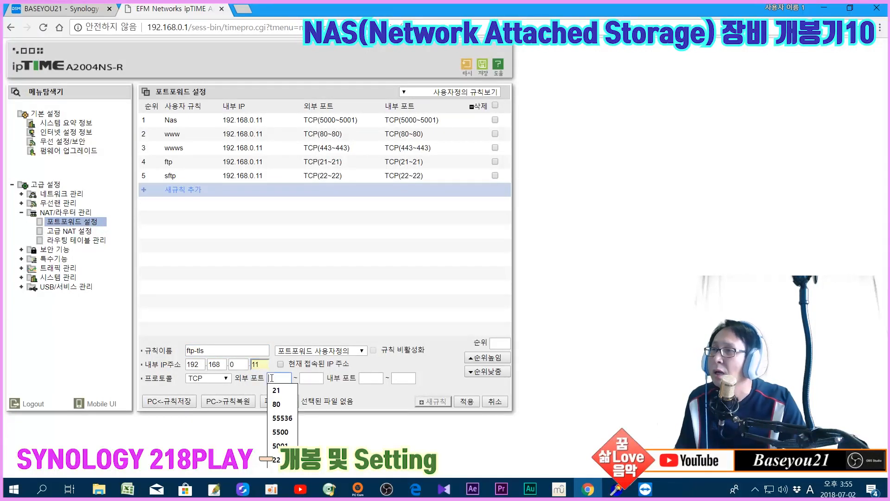
pyautogui.click(283, 418)
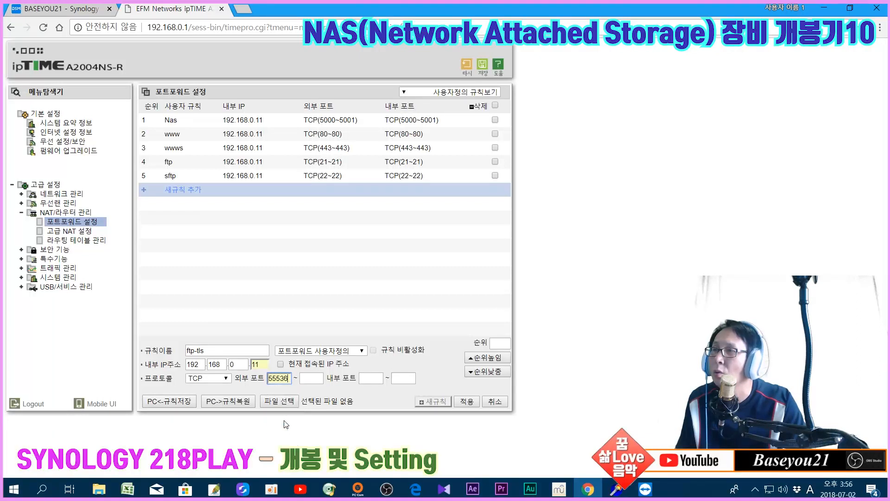
pyautogui.click(313, 379)
pyautogui.click(314, 418)
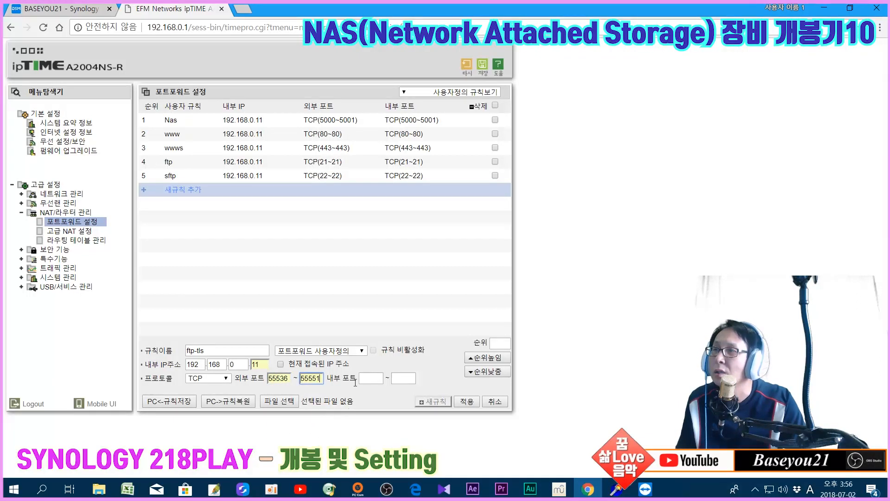
pyautogui.click(371, 378)
pyautogui.click(373, 418)
pyautogui.click(403, 379)
pyautogui.click(406, 418)
# Apply the ftp-tls rule and save the router configuration
pyautogui.click(473, 404)
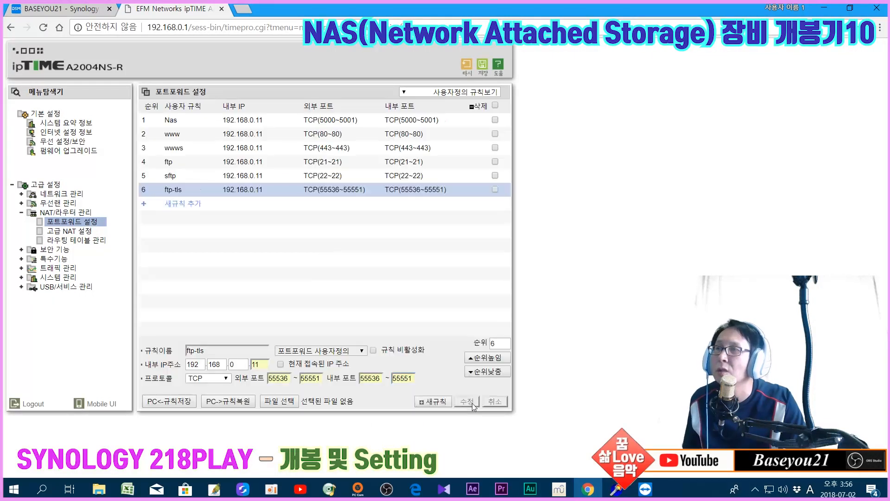
pyautogui.click(482, 64)
pyautogui.click(503, 92)
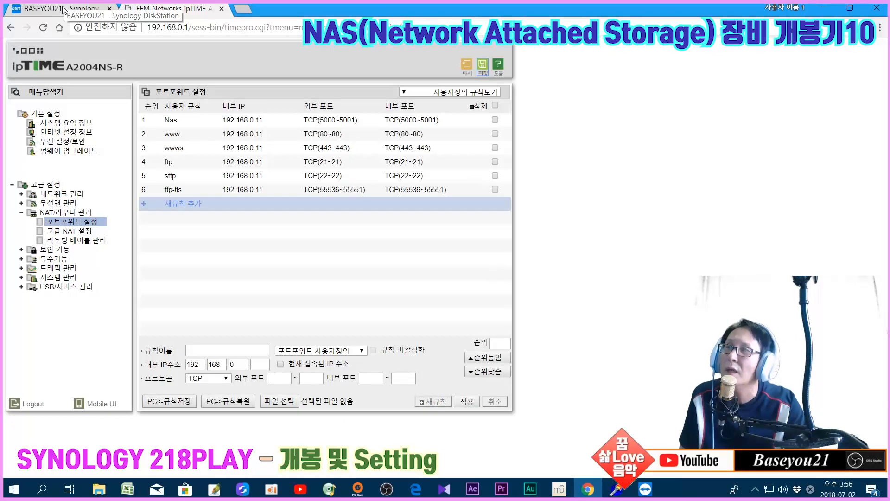
pyautogui.moveTo(644, 489)
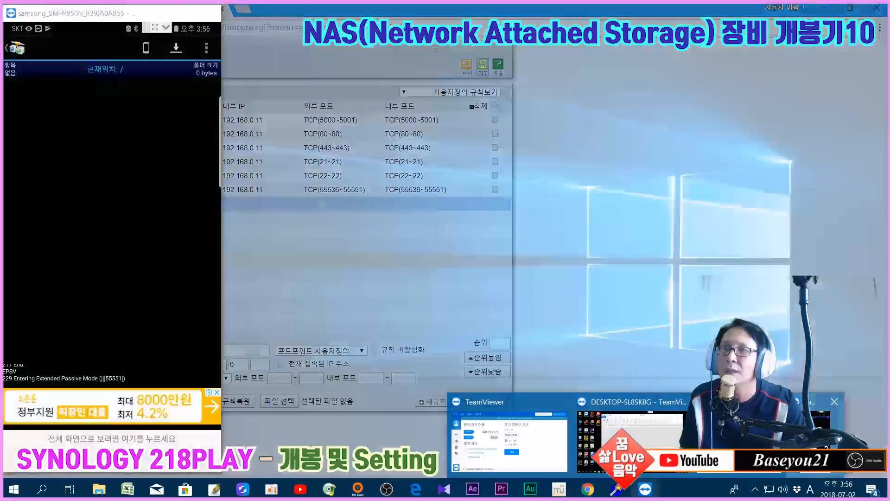
pyautogui.click(827, 448)
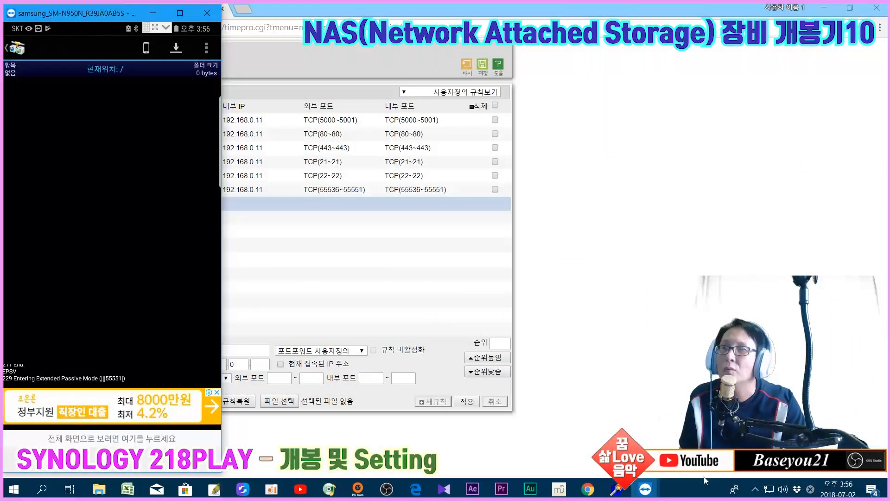
pyautogui.moveTo(646, 490)
pyautogui.click(630, 440)
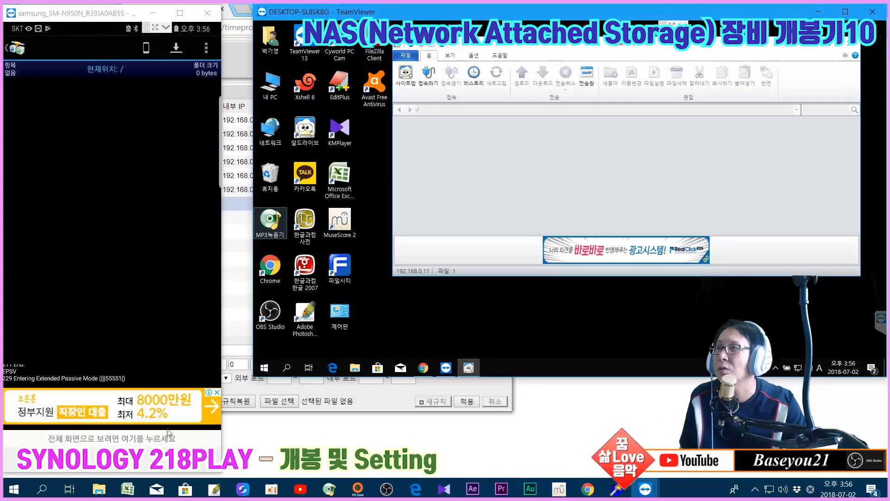
pyautogui.click(169, 459)
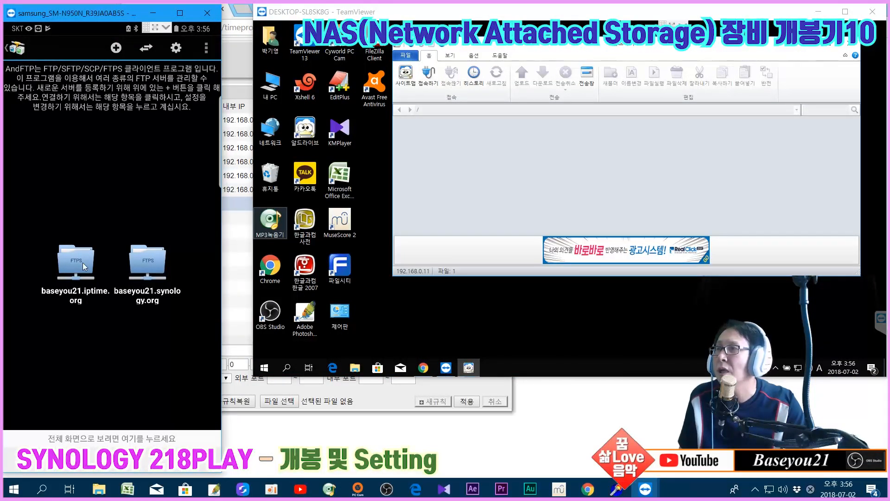
pyautogui.click(82, 262)
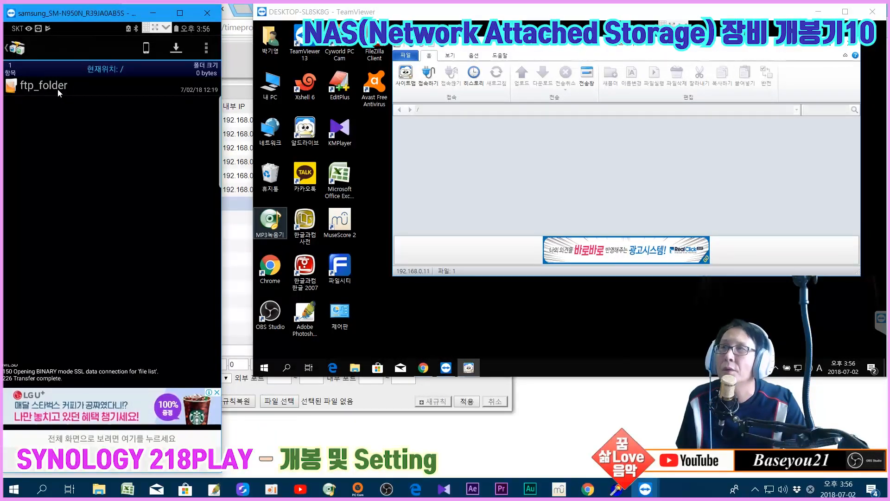
pyautogui.click(588, 489)
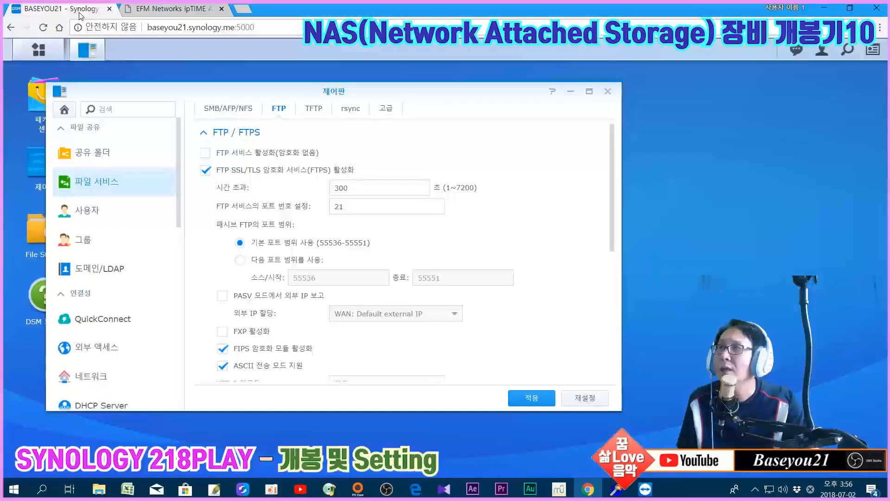
pyautogui.click(80, 12)
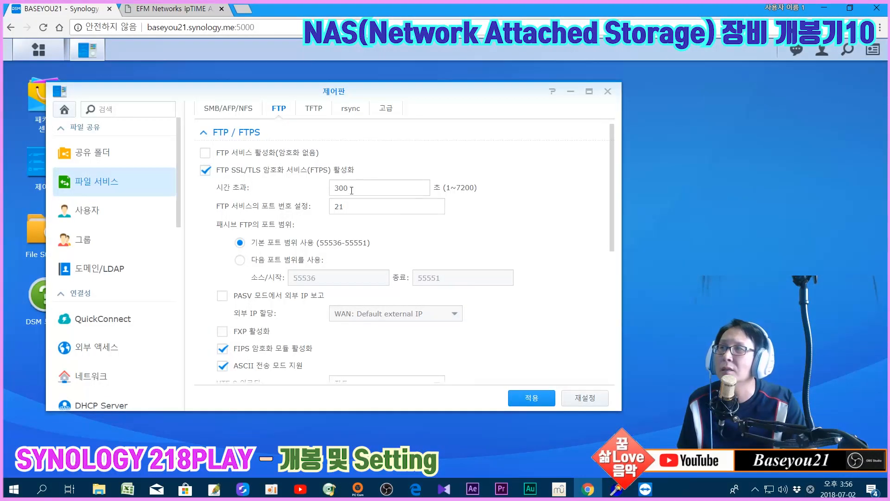
pyautogui.click(176, 11)
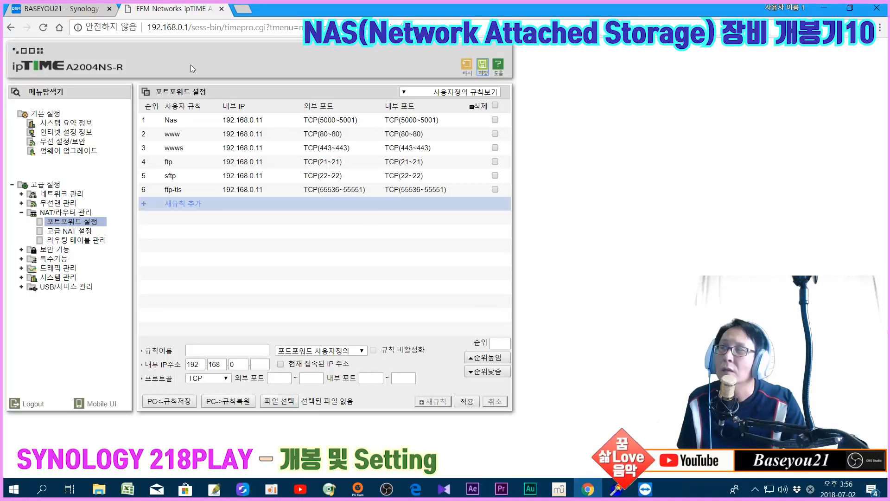
pyautogui.click(50, 10)
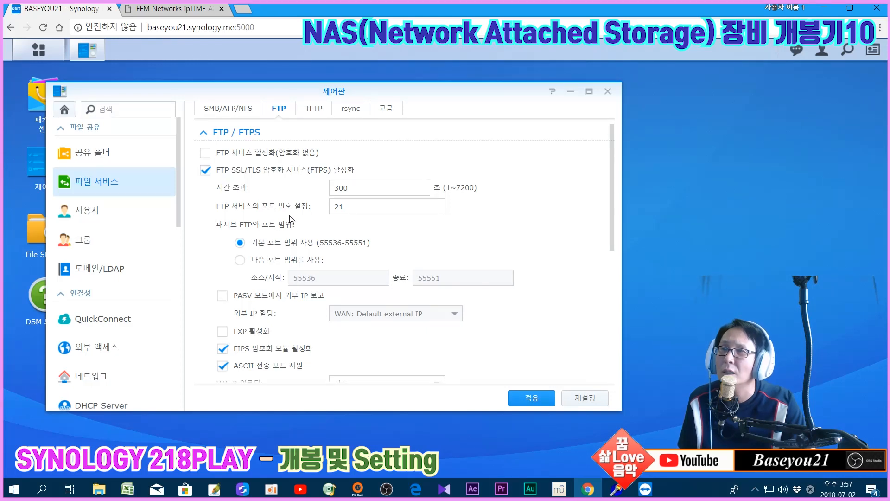
pyautogui.moveTo(644, 489)
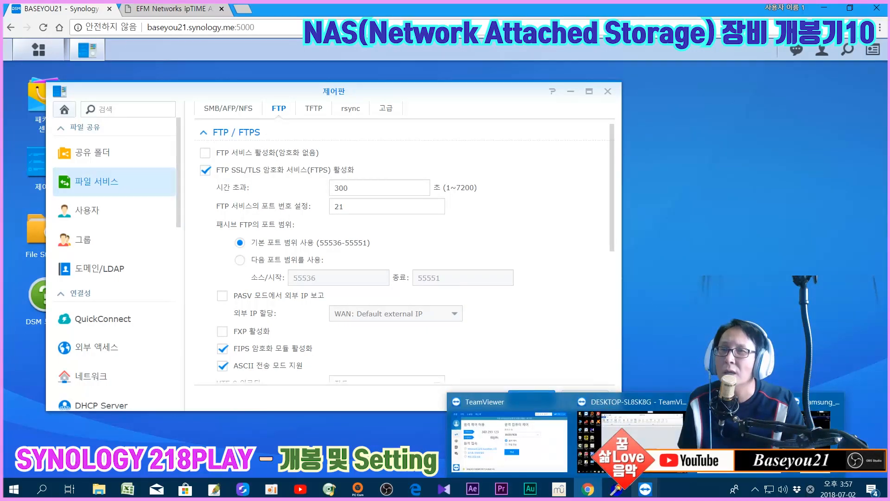
# On the remote PC's FTP client, check the protocol list, keep SFTP, and cancel the new connection
pyautogui.click(657, 473)
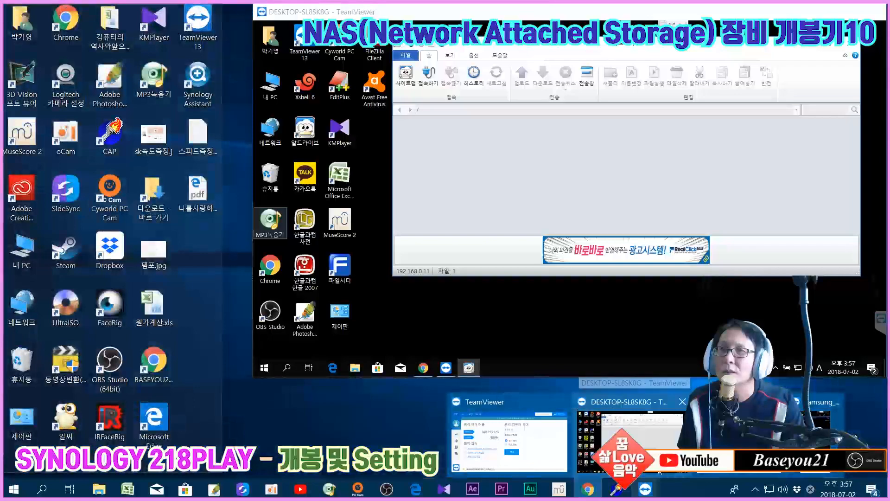
pyautogui.click(660, 471)
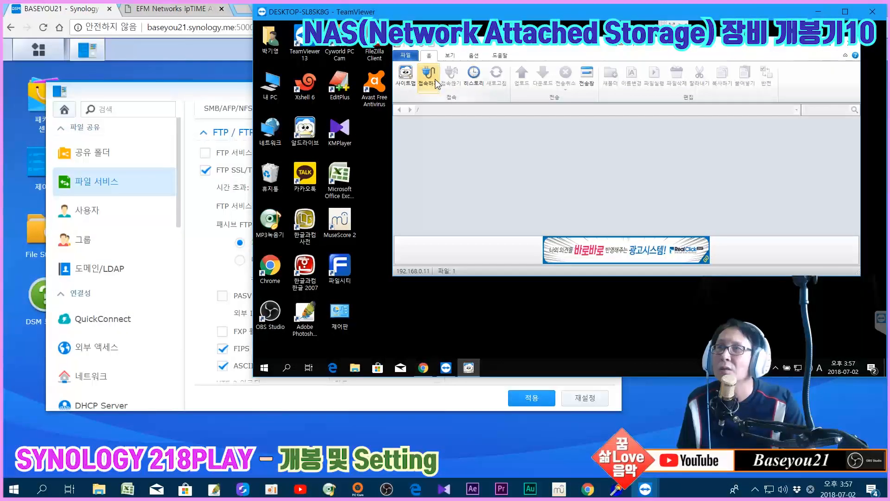
pyautogui.click(433, 78)
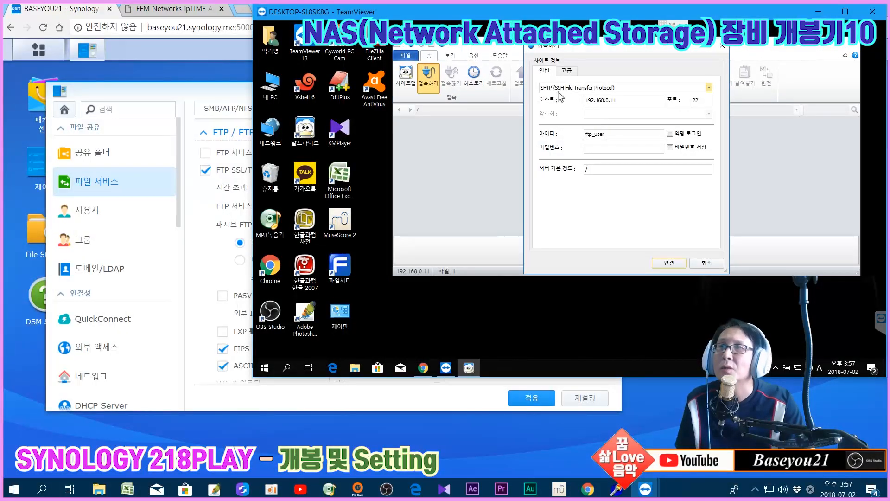
pyautogui.click(561, 88)
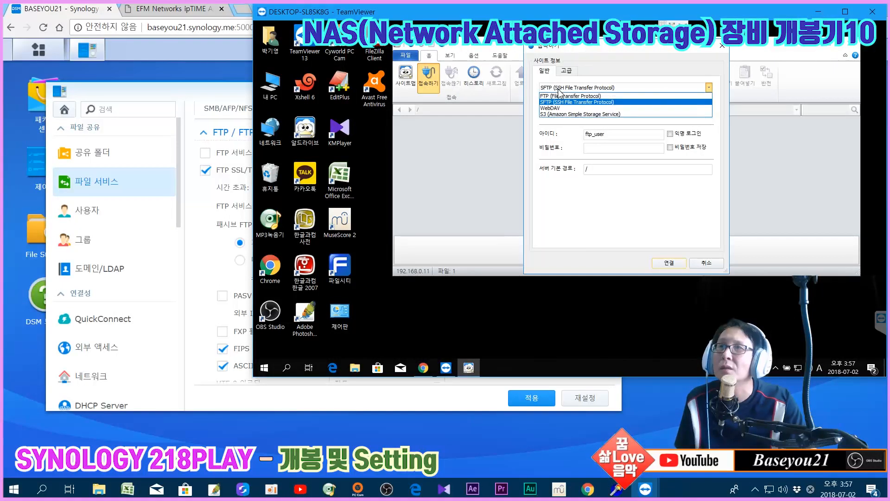
pyautogui.click(559, 89)
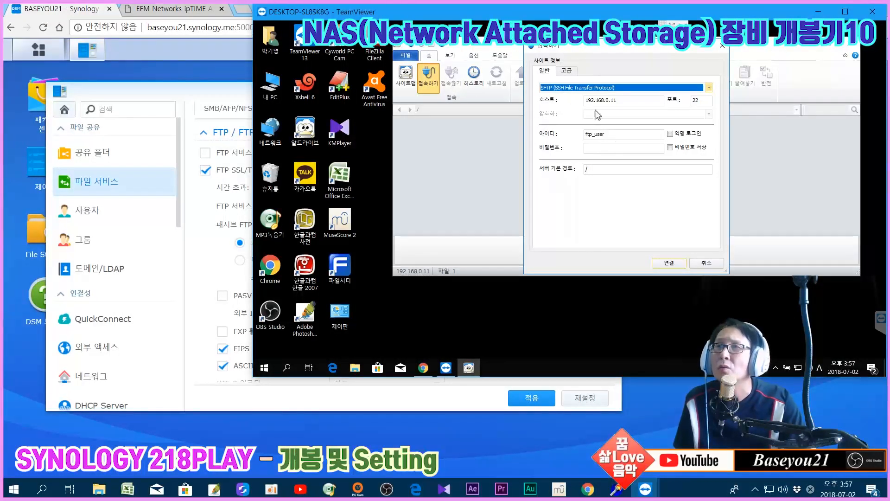
pyautogui.click(705, 263)
# Open the saved nas site (FTP over TLS, 192.168.0.11, port 21) and bring the phone view forward
pyautogui.click(405, 76)
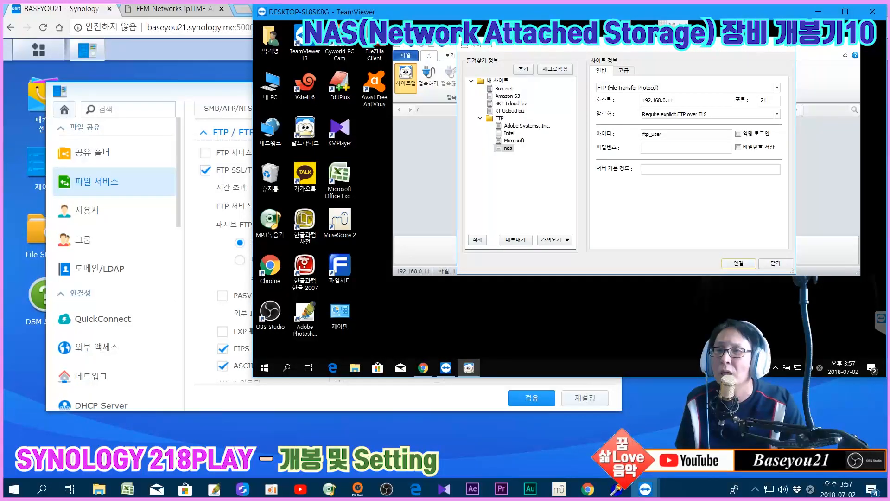
pyautogui.click(645, 488)
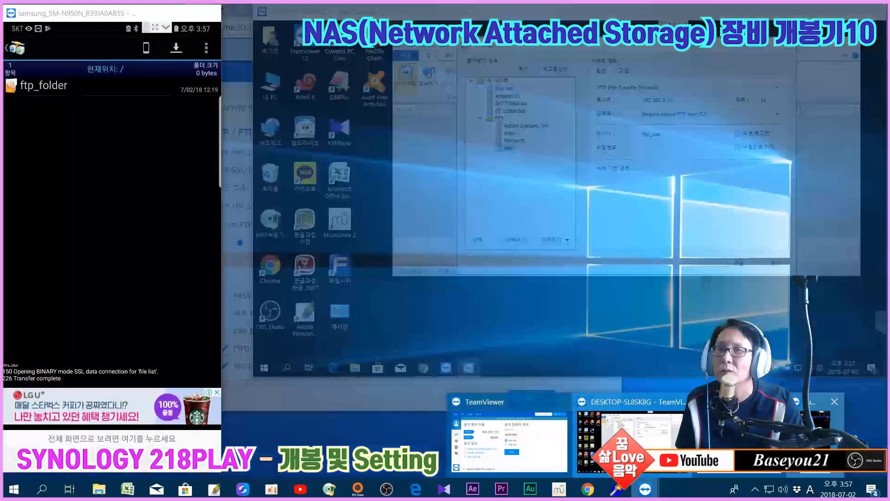
pyautogui.click(765, 442)
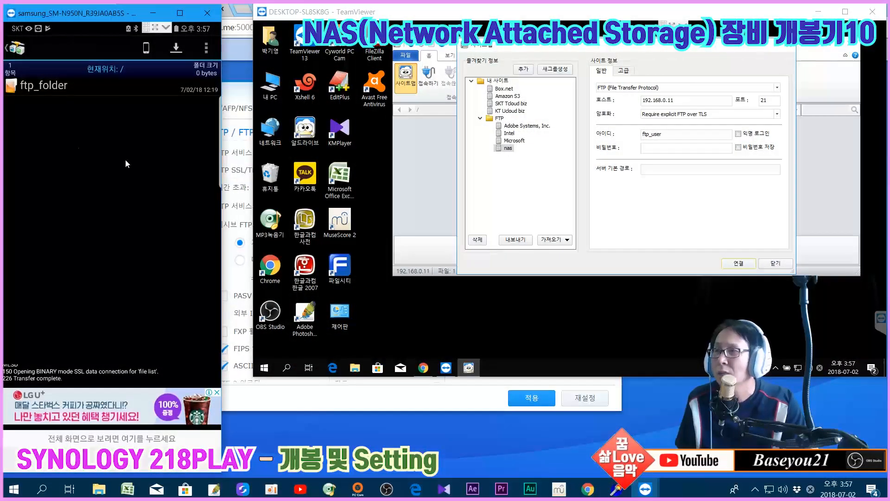
# Leave ftp_folder and open baseyou21.iptime.org's 수정 settings in AndFTP
pyautogui.click(178, 460)
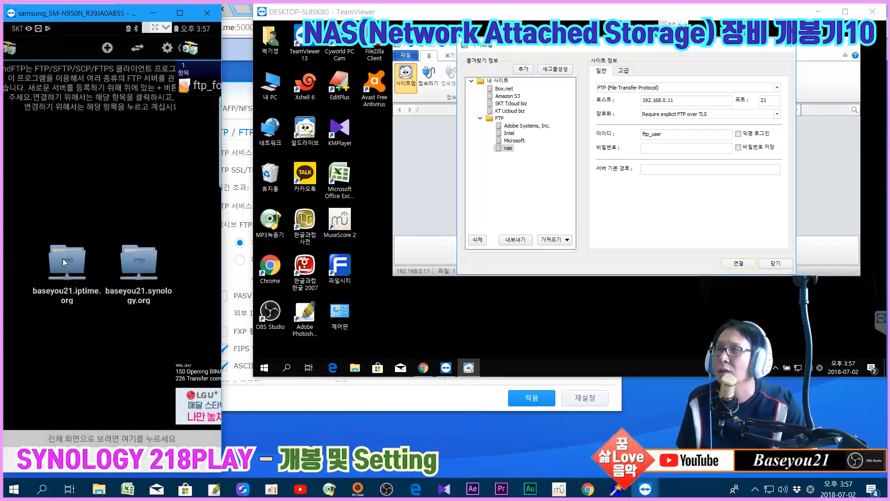
pyautogui.click(62, 257)
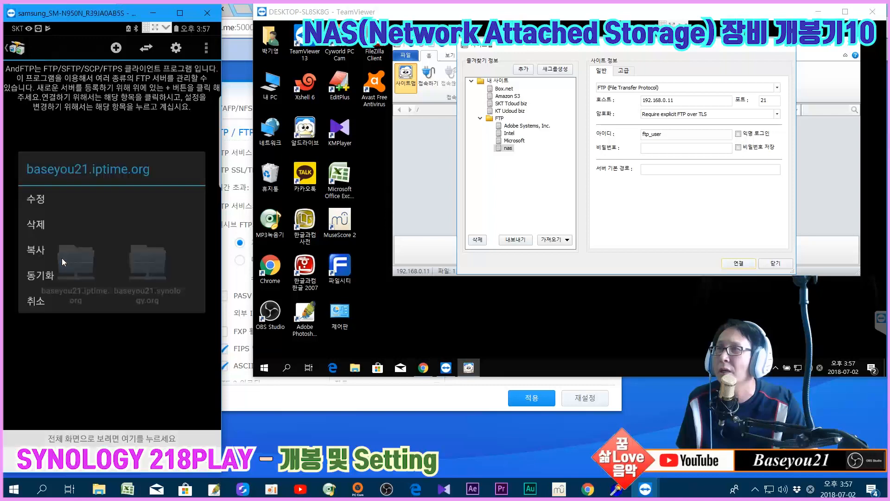
pyautogui.click(53, 194)
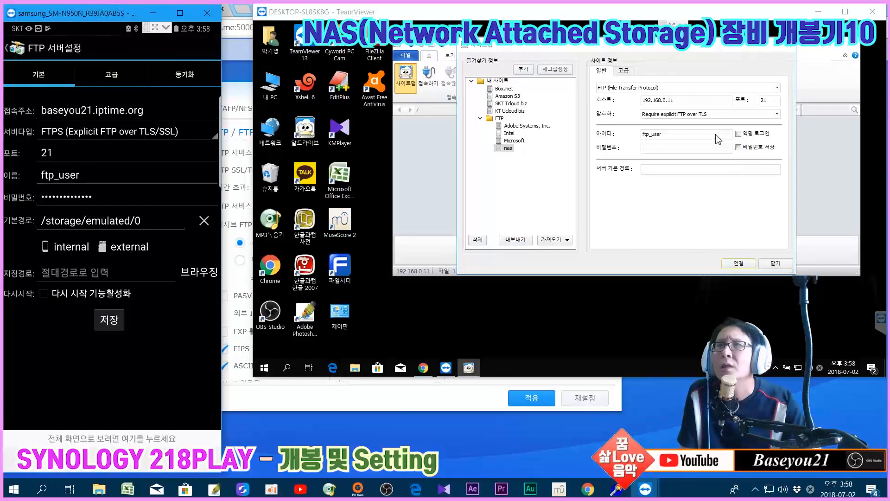
# Select the nas site's host address 192.168.0.11, then return AndFTP to its server list
pyautogui.moveTo(690, 100); pyautogui.dragTo(642, 100)
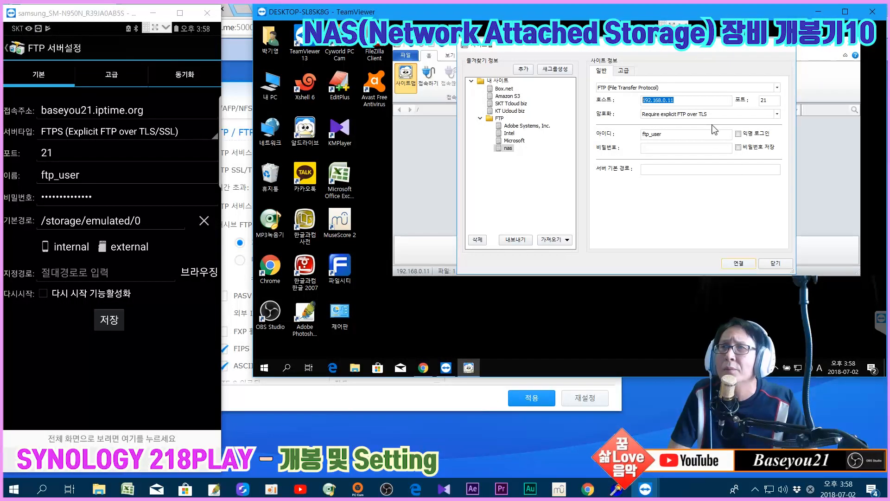
pyautogui.moveTo(706, 100); pyautogui.dragTo(606, 98)
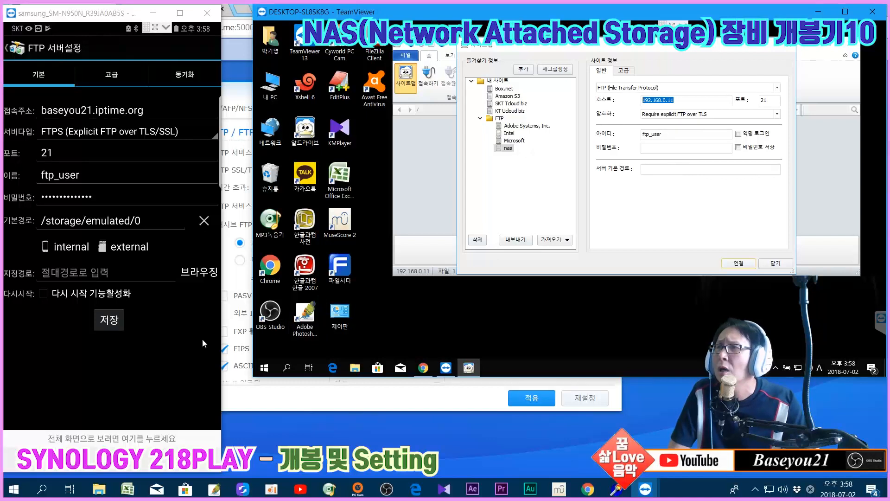
pyautogui.click(97, 15)
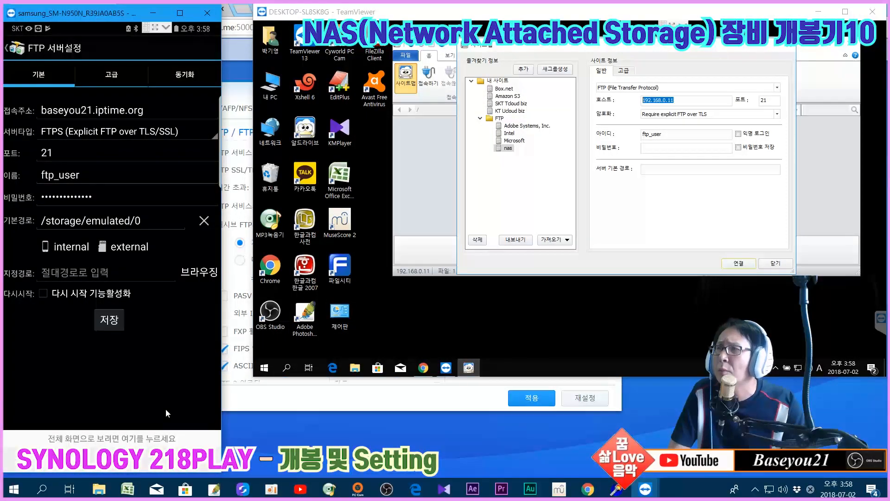
pyautogui.click(169, 462)
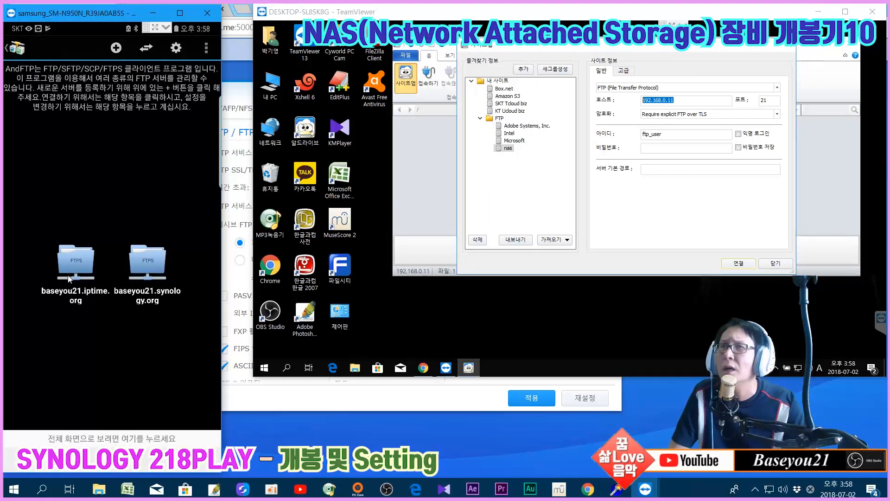
# Switch among the DSM FTP settings, the phone mirror and the remote PC desktop
pyautogui.click(686, 102)
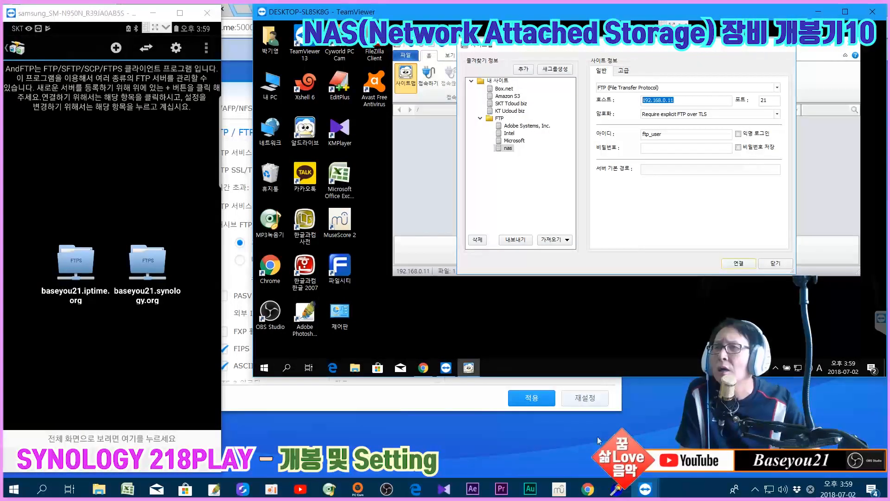
pyautogui.click(588, 489)
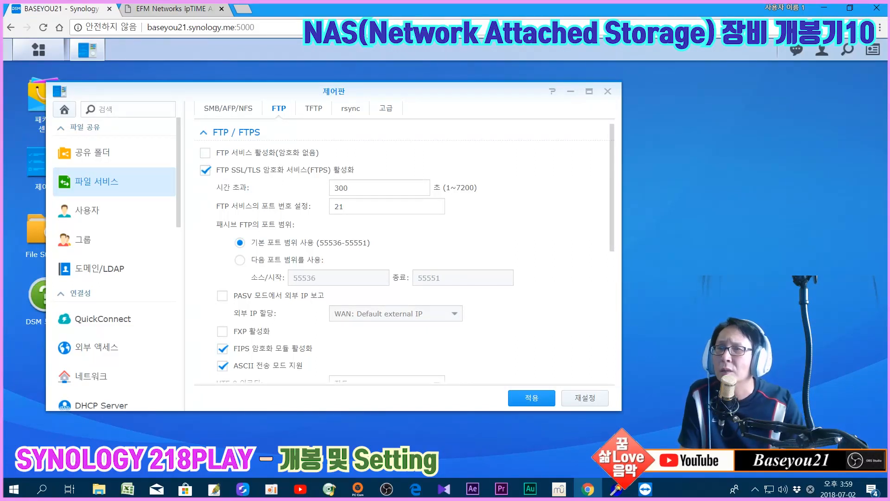
pyautogui.click(644, 492)
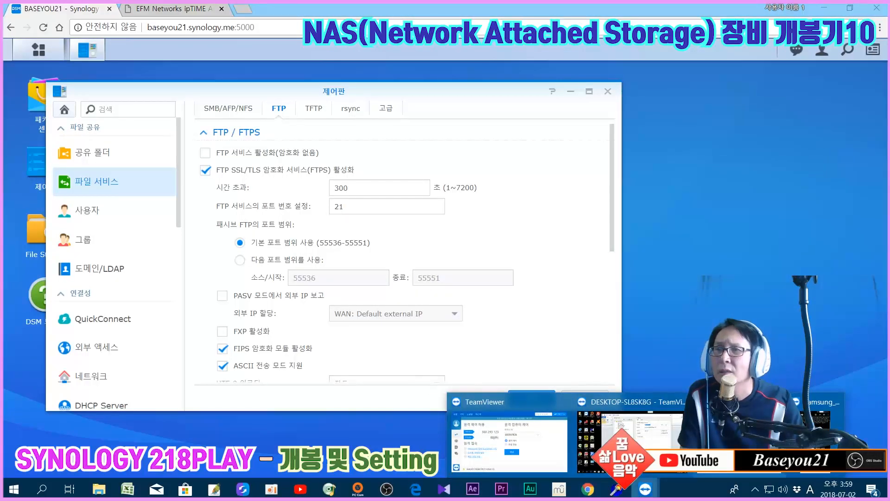
pyautogui.moveTo(817, 431)
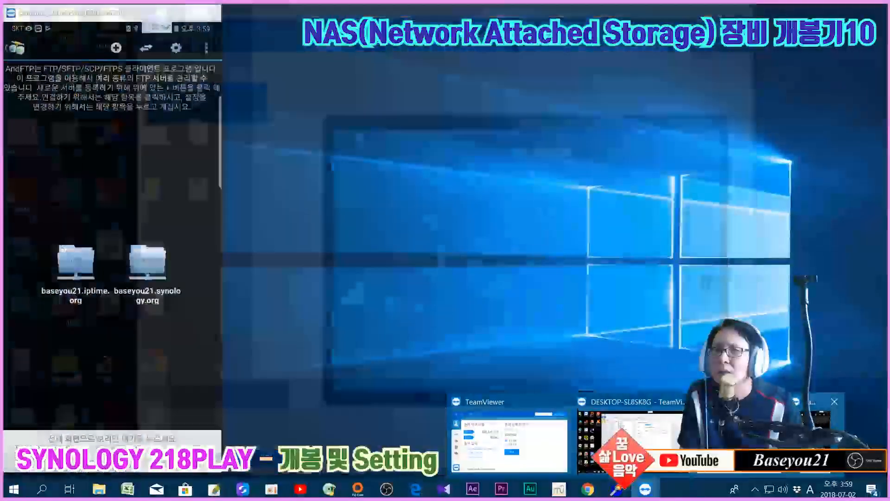
pyautogui.click(817, 431)
pyautogui.click(645, 489)
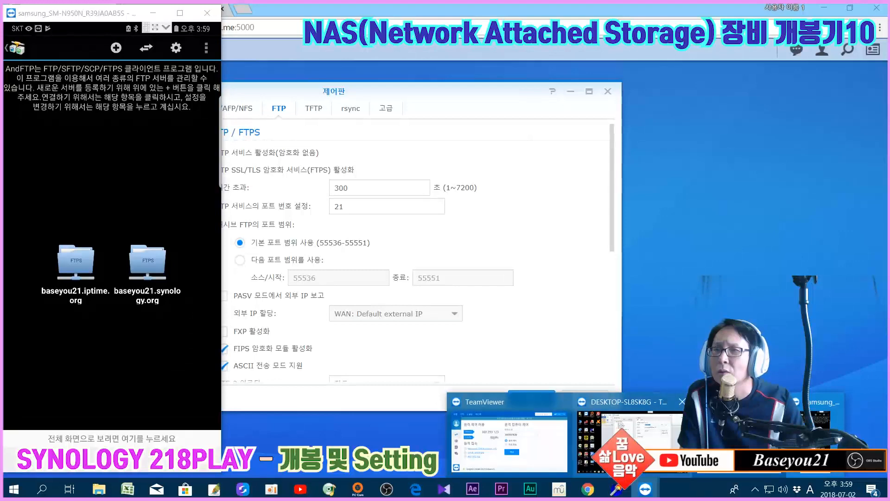
pyautogui.click(649, 432)
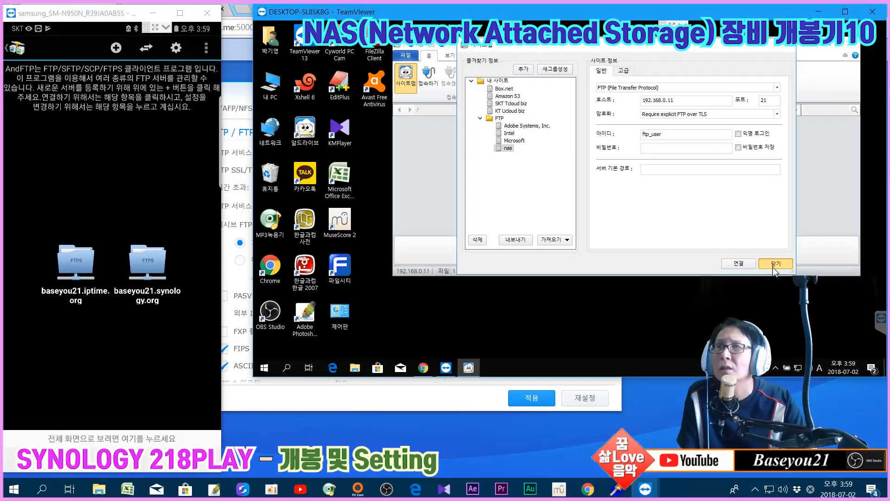
# Close AlDrive's site manager and client, exit AndFTP to the home screen, and minimize the phone mirror
pyautogui.click(773, 274)
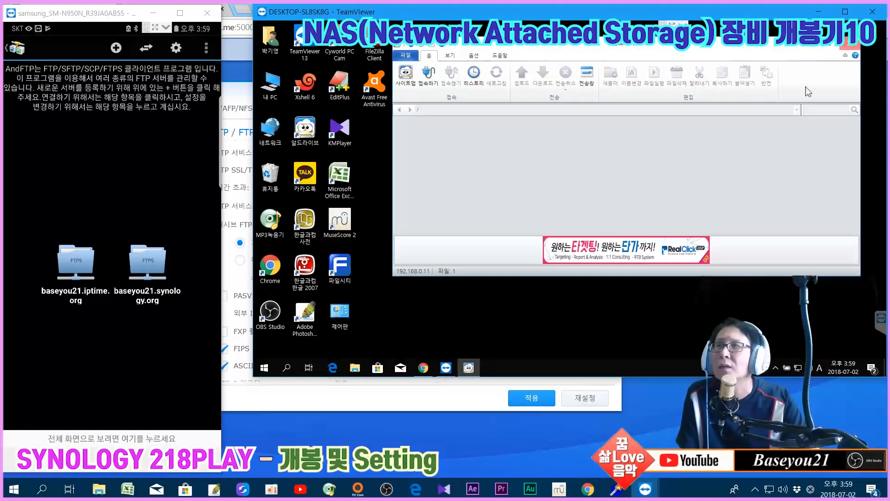
pyautogui.click(853, 41)
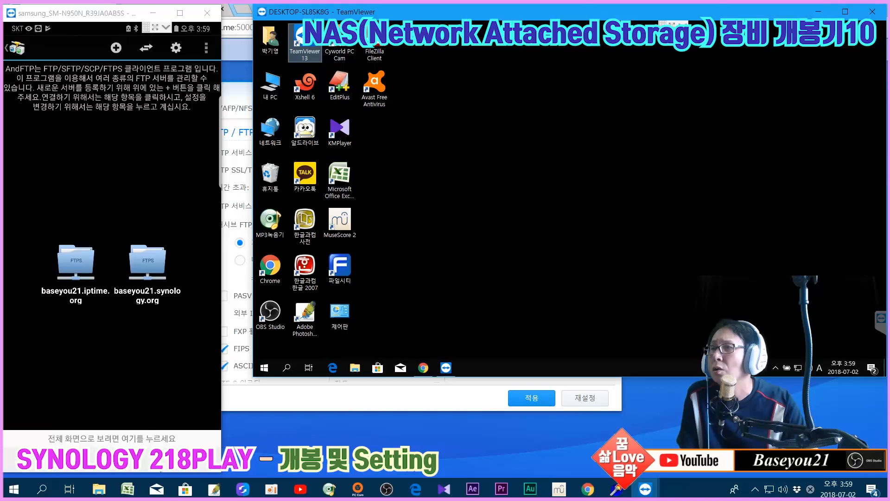
pyautogui.click(200, 107)
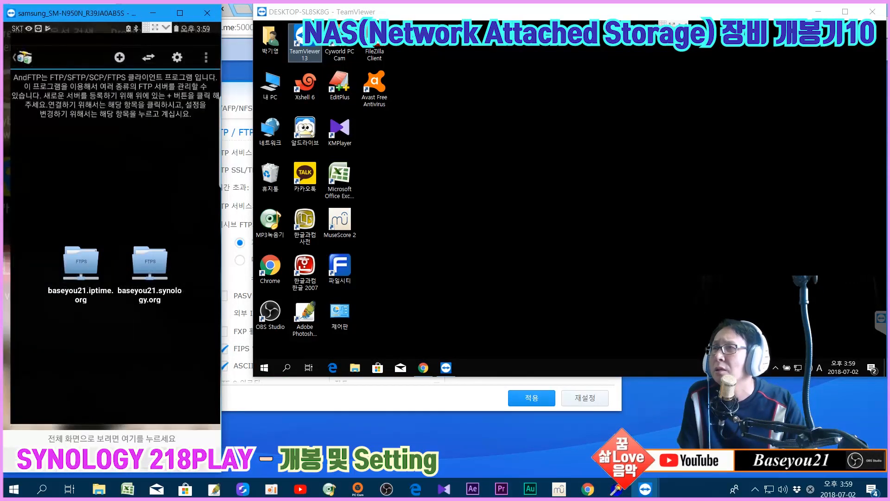
pyautogui.press('Escape')
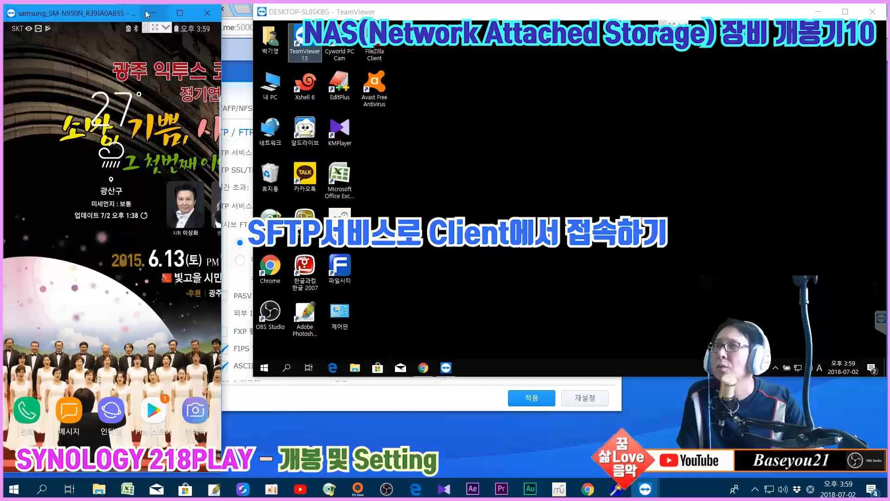
pyautogui.click(147, 12)
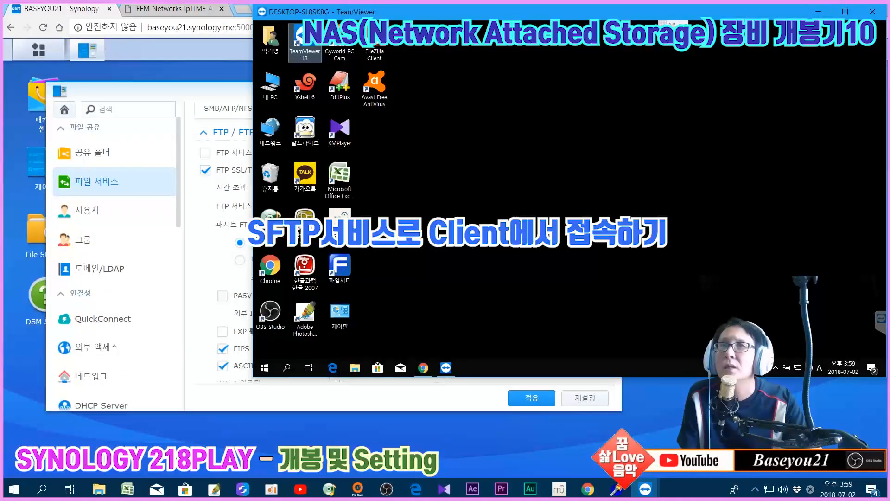
# Uncheck 'FTP SSL/TLS 암호화 서비스(FTPS) 활성화', check 'SFTP 서비스 활성화' on port 22, and apply
pyautogui.click(814, 10)
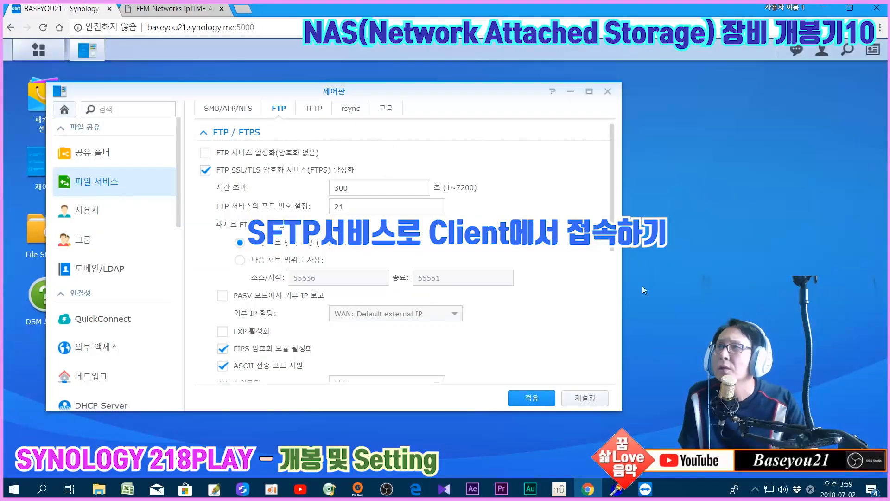
pyautogui.click(206, 171)
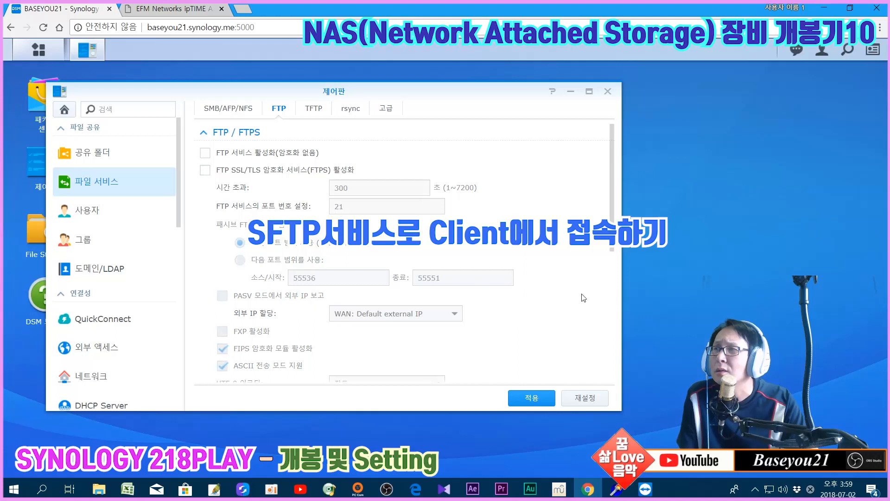
pyautogui.moveTo(614, 204); pyautogui.dragTo(616, 267)
pyautogui.scroll(-5, 417, 269)
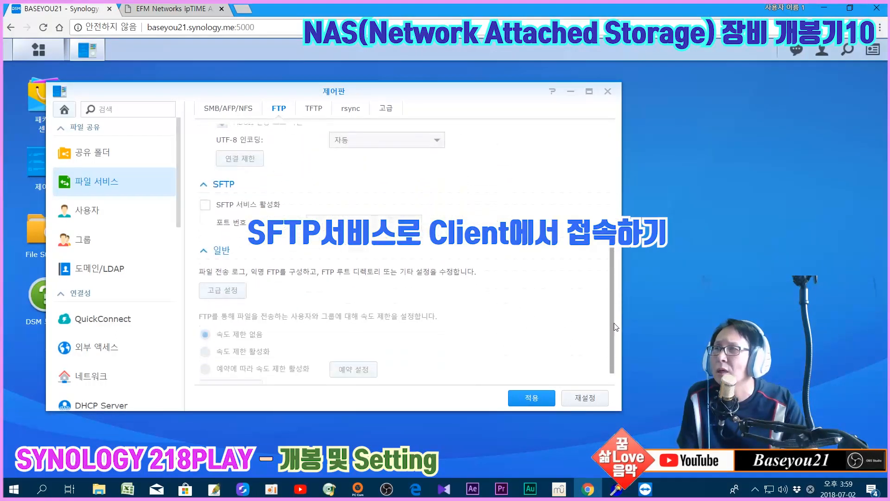
pyautogui.click(205, 205)
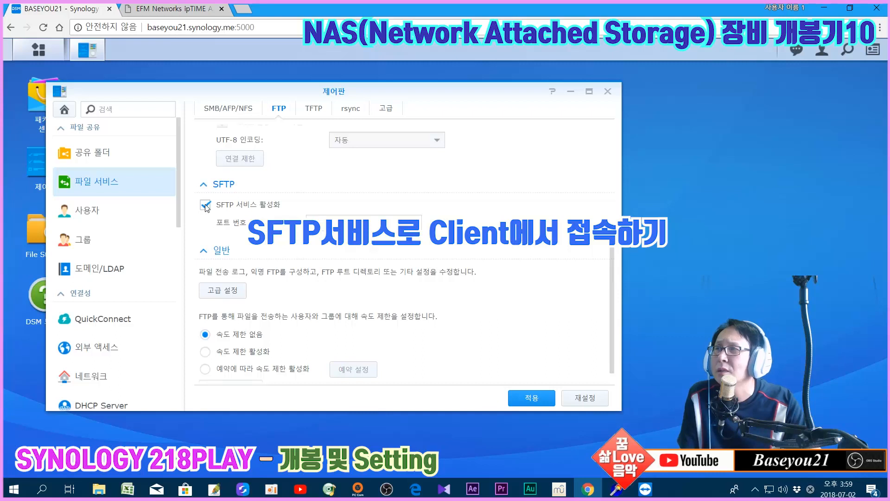
pyautogui.click(530, 397)
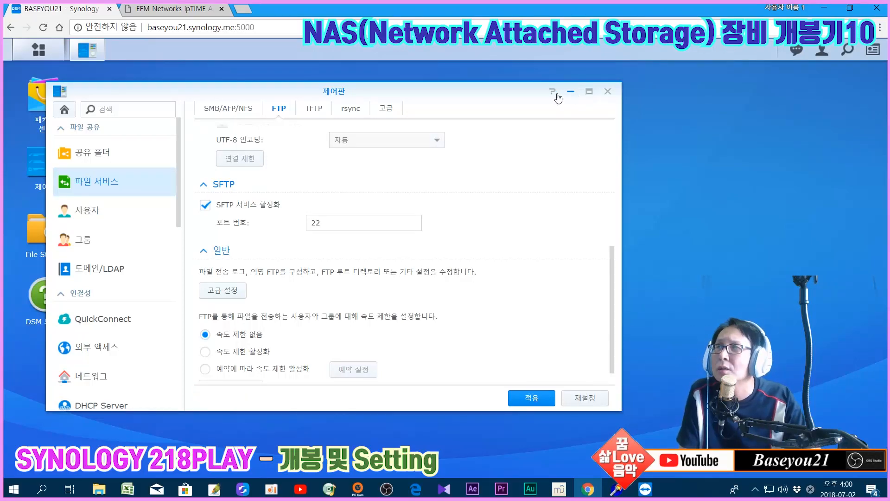
# Open 보안 어드바이저 from the main menu and run 스캔 from its 개요 page
pyautogui.click(39, 49)
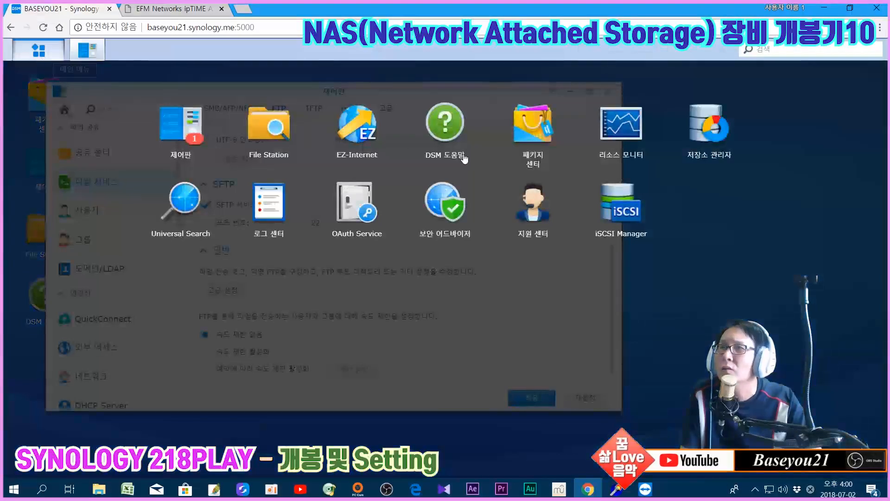
pyautogui.click(456, 216)
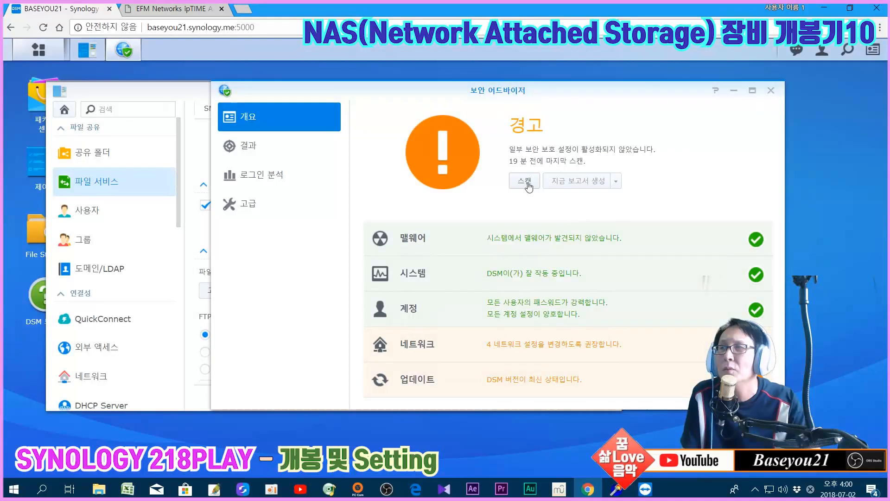
pyautogui.click(524, 181)
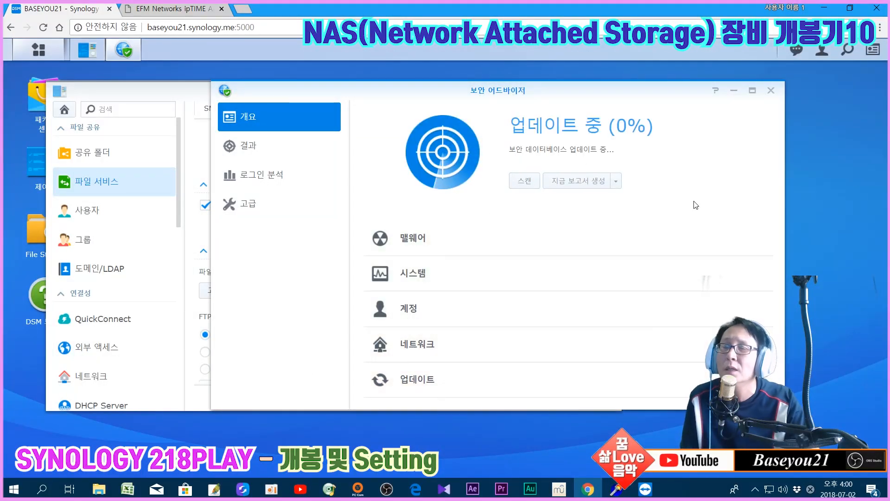
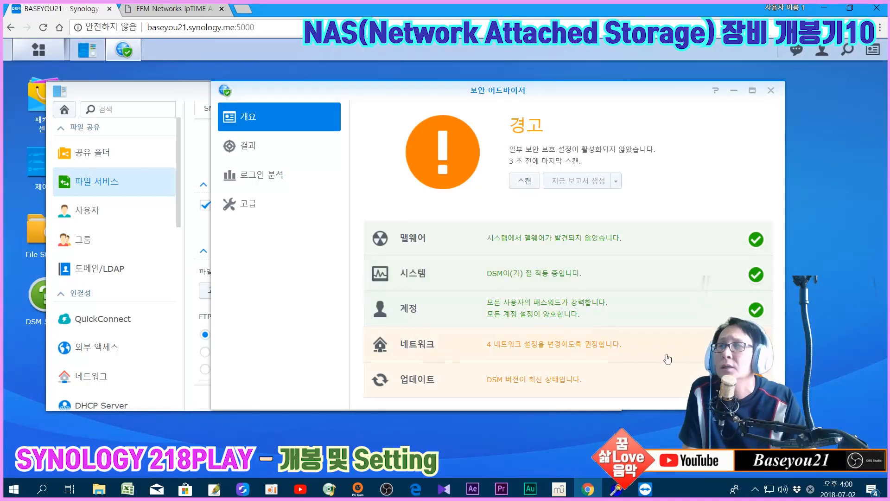
# View Security Advisor's 결과 filtered to 네트워크, then close the Security Advisor window
pyautogui.click(550, 344)
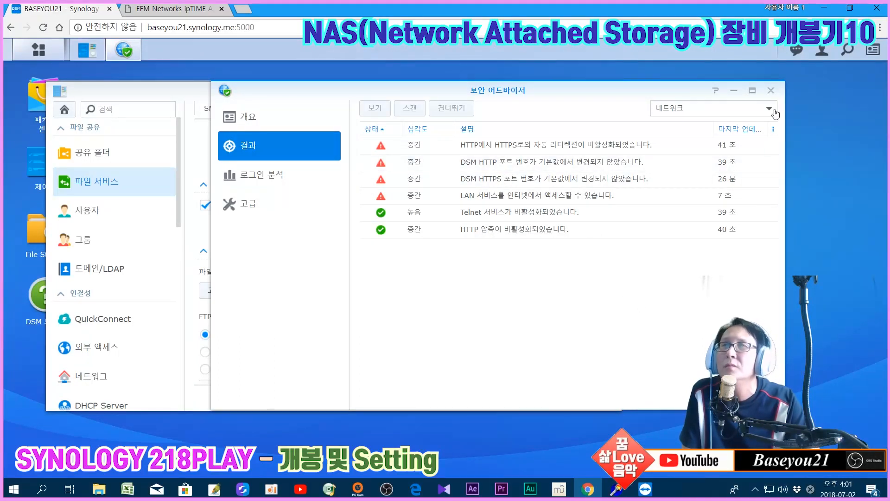
pyautogui.click(770, 91)
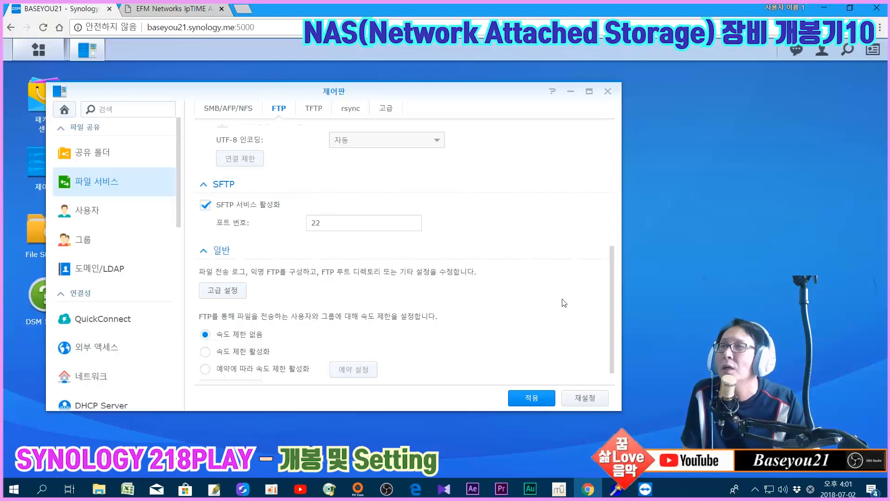
pyautogui.moveTo(611, 329); pyautogui.dragTo(628, 202)
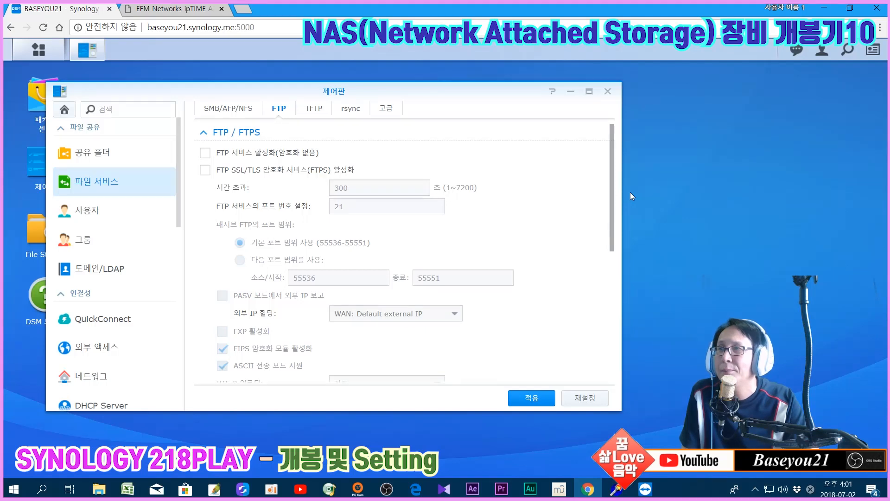
pyautogui.scroll(-8, 273, 246)
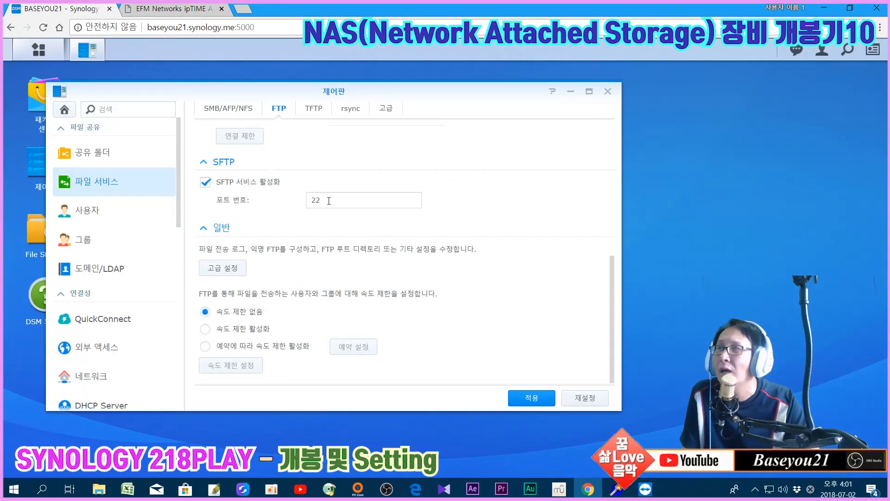
pyautogui.click(358, 199)
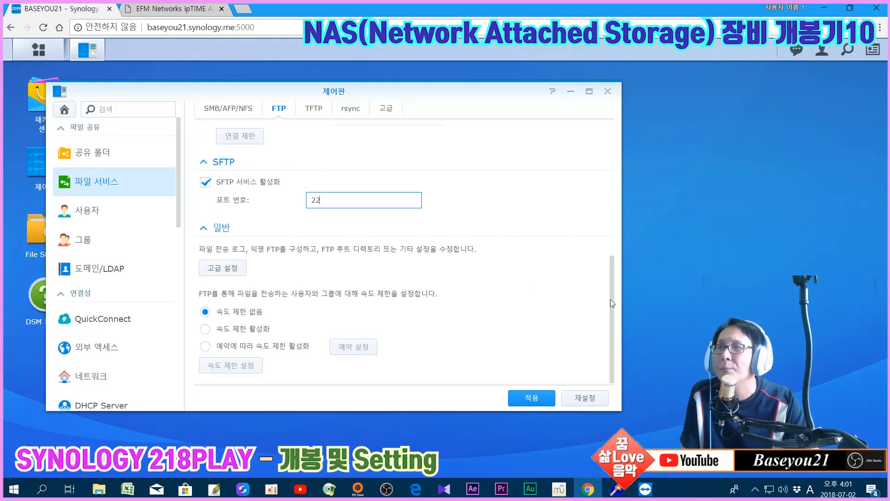
pyautogui.moveTo(613, 310); pyautogui.dragTo(617, 160)
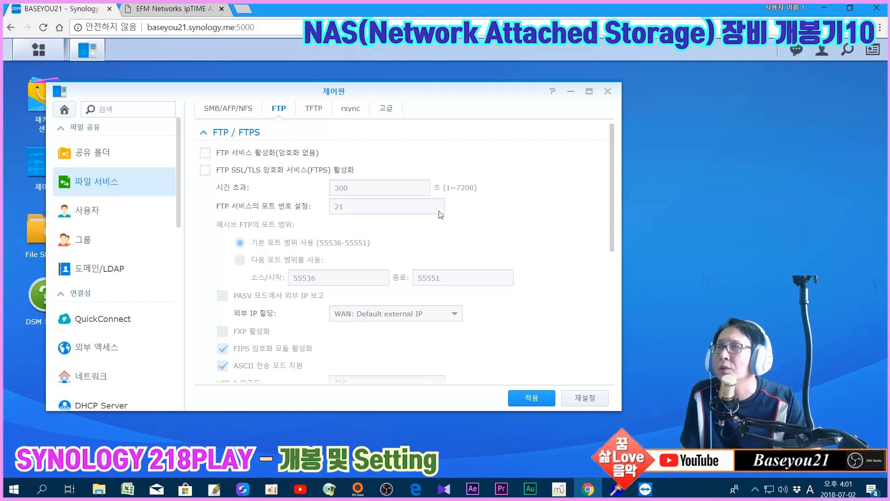
pyautogui.moveTo(613, 211)
pyautogui.mouseDown()
pyautogui.moveTo(609, 338)
pyautogui.moveTo(626, 210)
pyautogui.mouseUp()
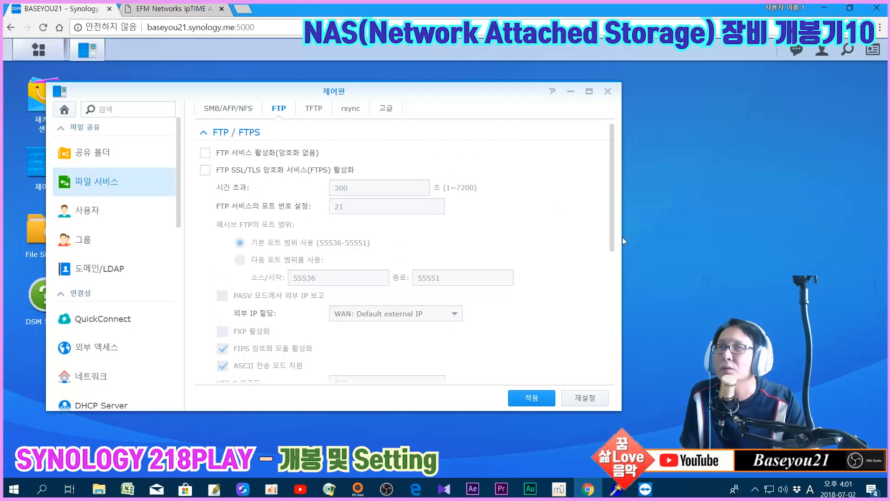
pyautogui.scroll(-5, 261, 205)
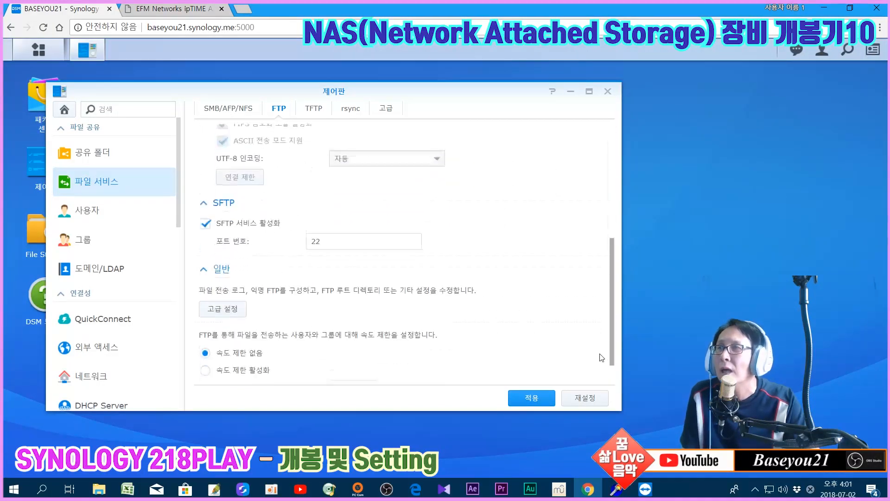
pyautogui.doubleClick(359, 202)
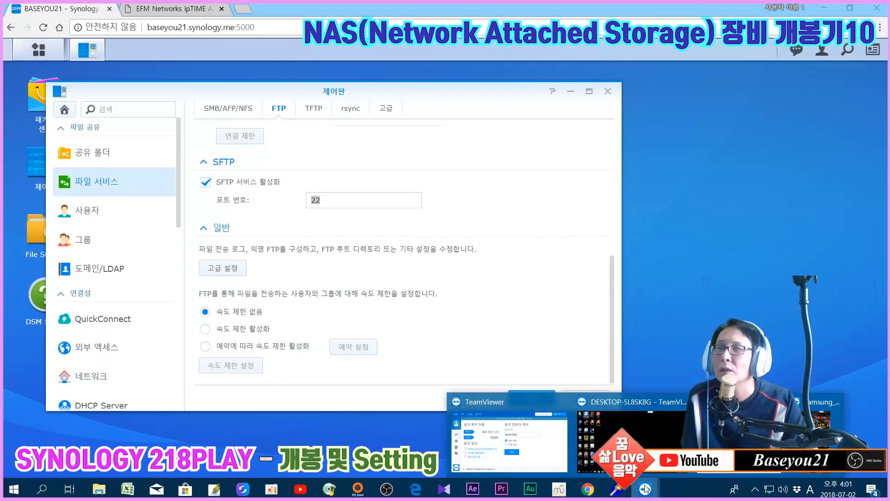
# Launch ALDrive on the remote desktop and switch the nas site to SFTP on port 22
pyautogui.click(616, 436)
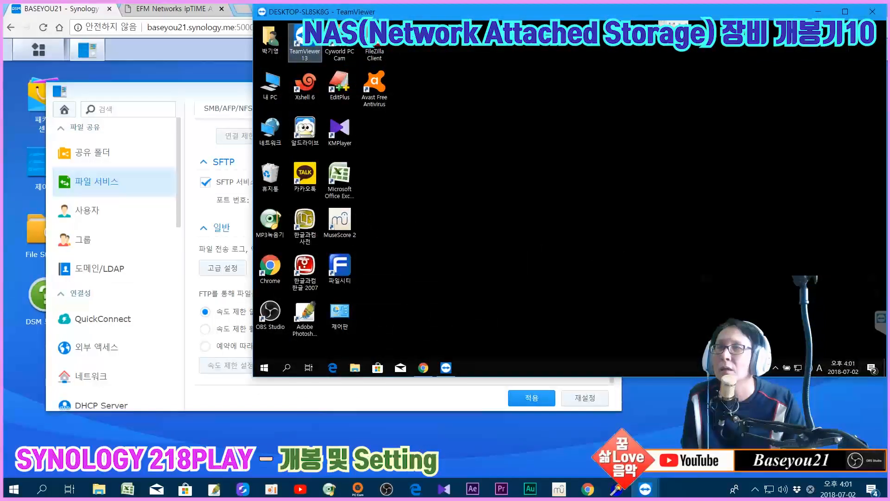
pyautogui.click(305, 128)
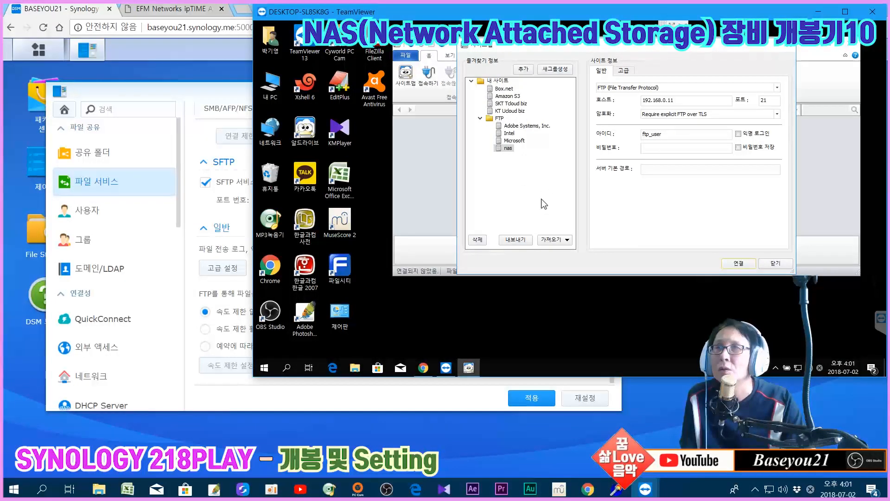
pyautogui.click(775, 87)
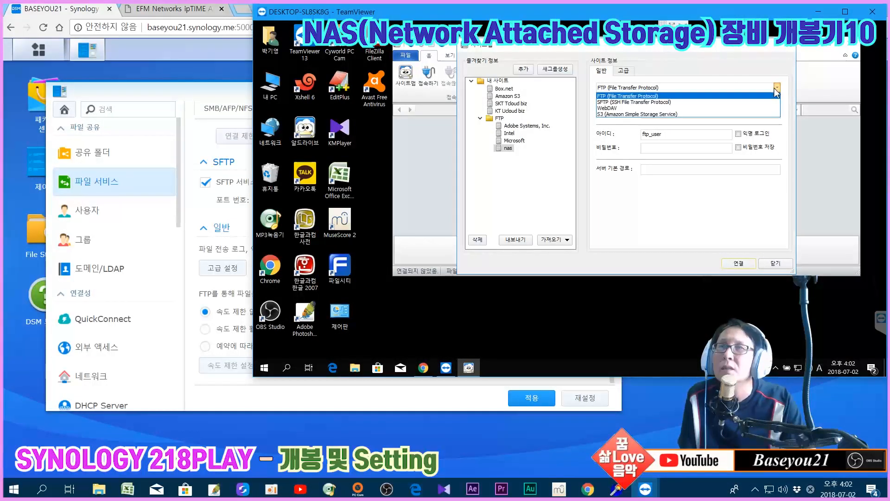
pyautogui.click(700, 103)
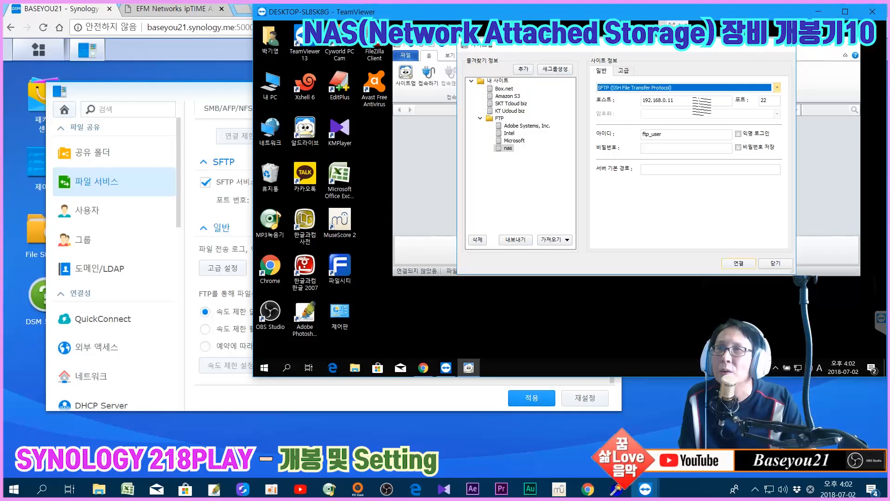
pyautogui.click(776, 102)
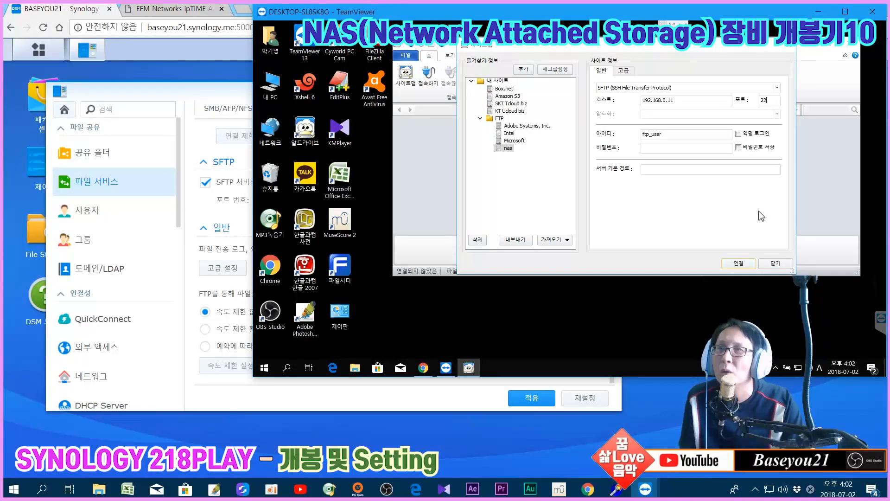
# Enter the nas site's password and start connecting
pyautogui.moveTo(668, 135); pyautogui.dragTo(628, 133)
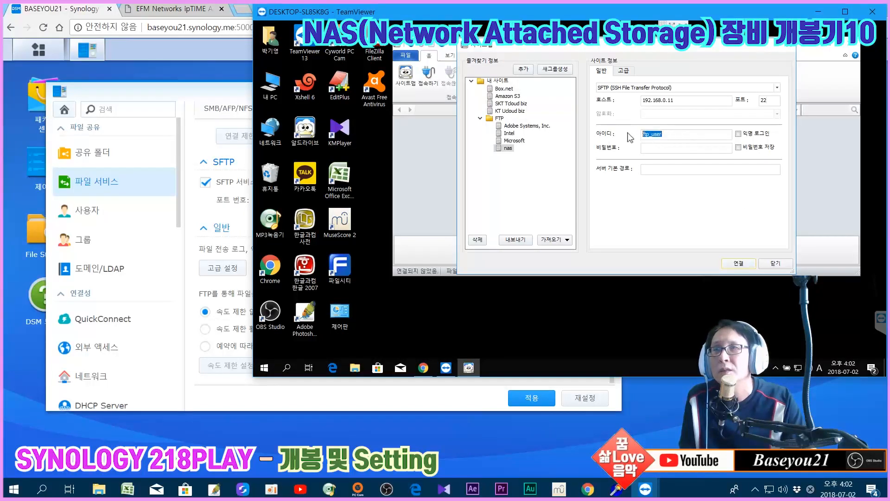
pyautogui.click(652, 150)
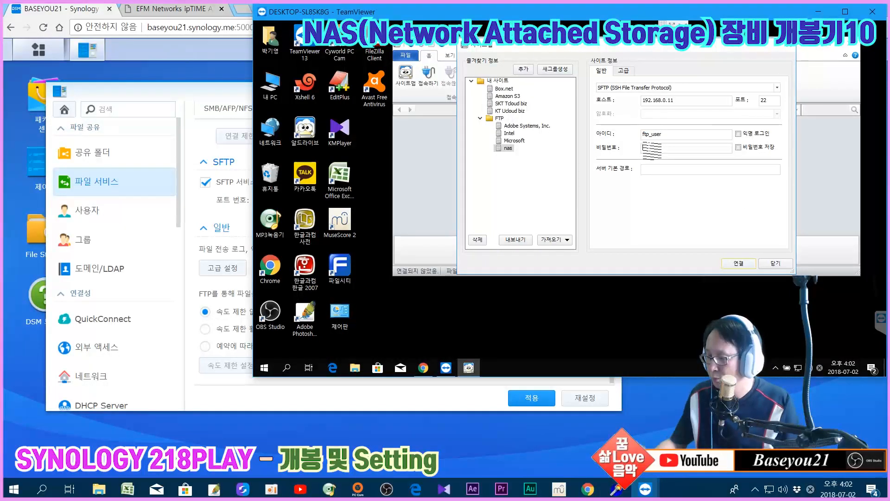
pyautogui.write('••••••')
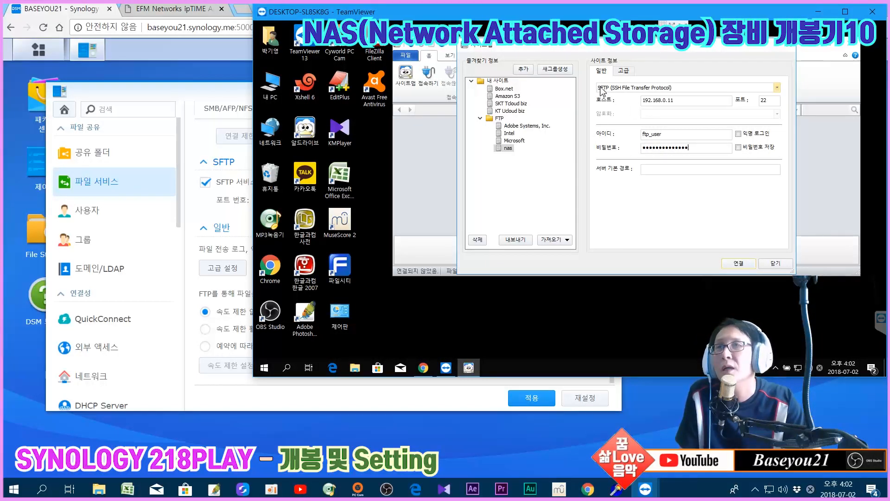
pyautogui.click(737, 263)
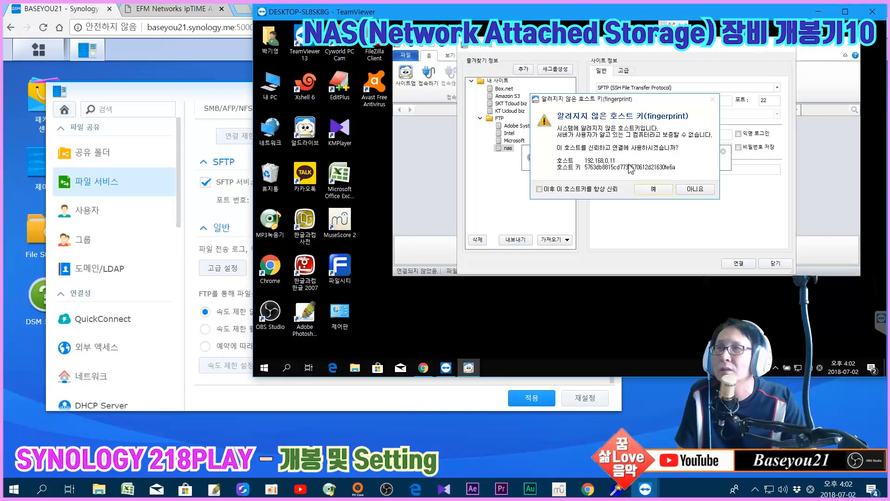
pyautogui.click(648, 193)
pyautogui.click(519, 147)
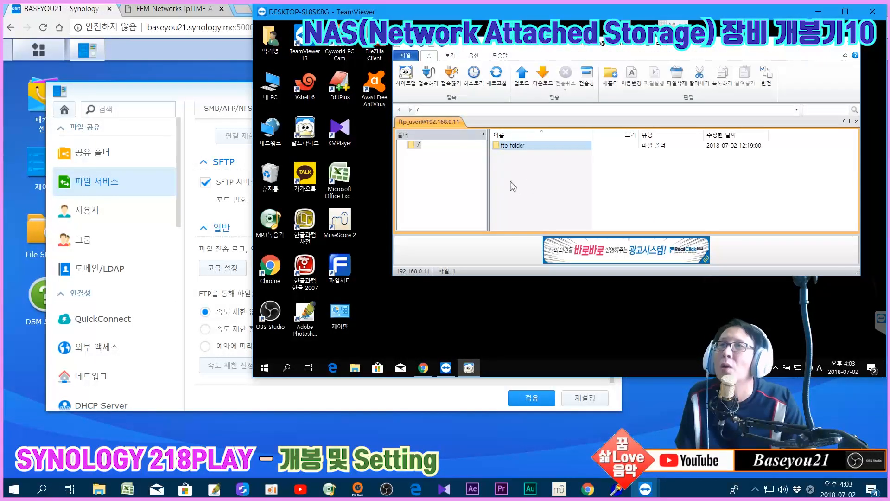
pyautogui.click(540, 191)
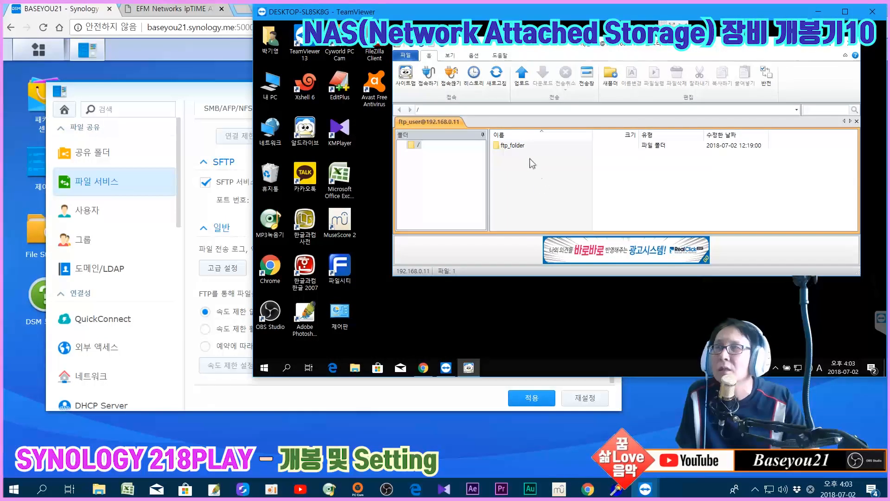
pyautogui.doubleClick(516, 147)
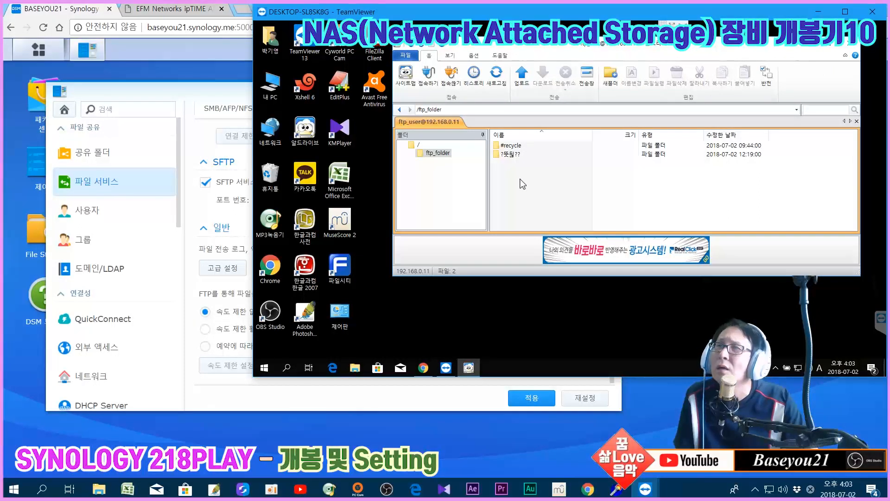
pyautogui.rightClick(512, 169)
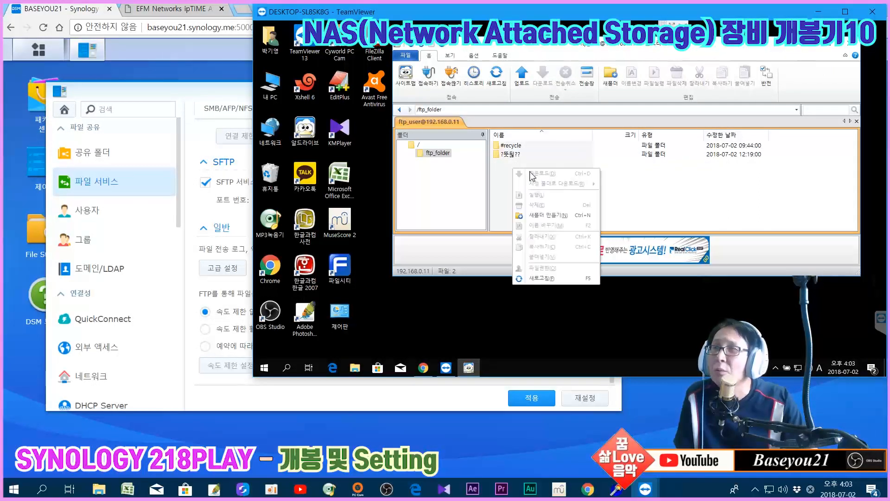
pyautogui.click(540, 214)
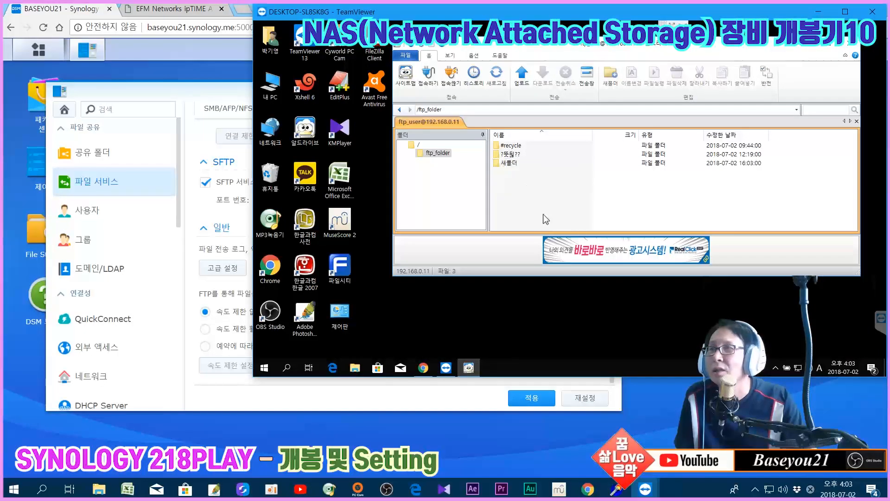
pyautogui.click(504, 164)
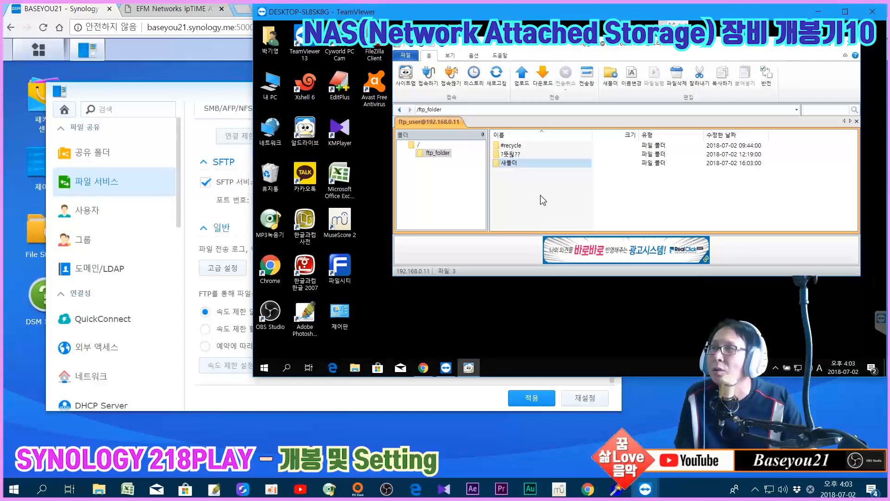
pyautogui.click(512, 154)
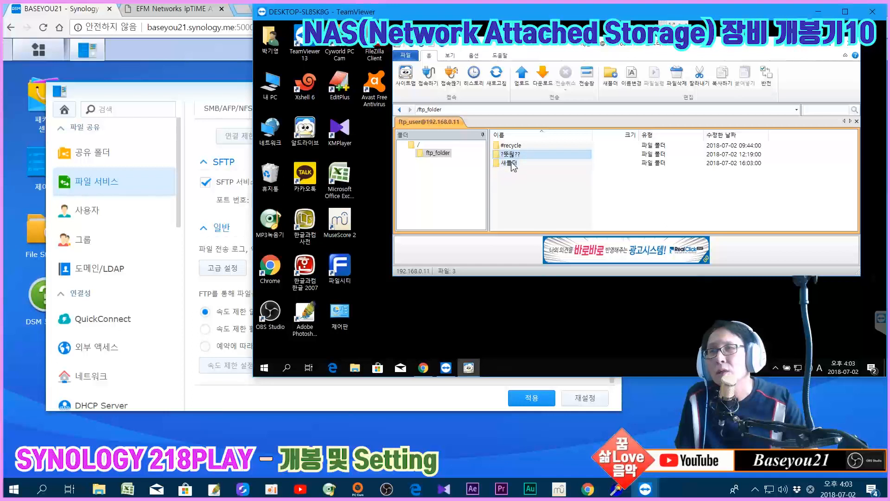
pyautogui.click(512, 165)
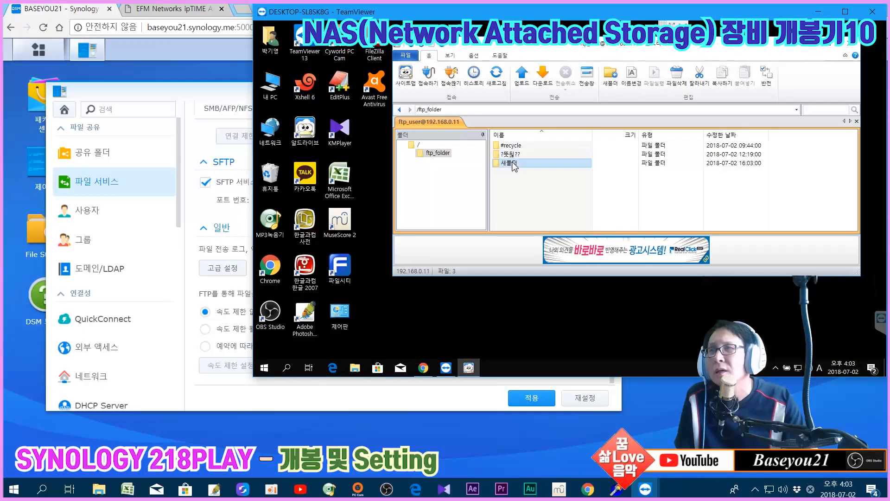
pyautogui.click(514, 155)
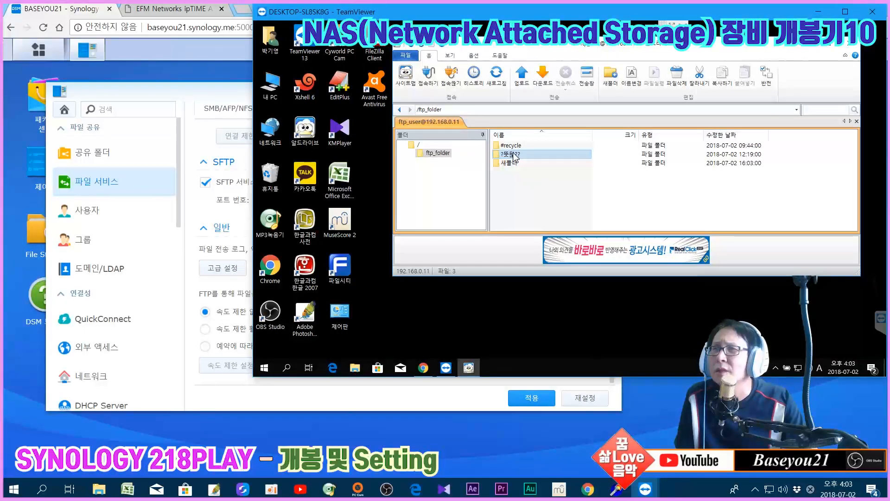
pyautogui.click(513, 164)
pyautogui.click(513, 155)
pyautogui.click(512, 164)
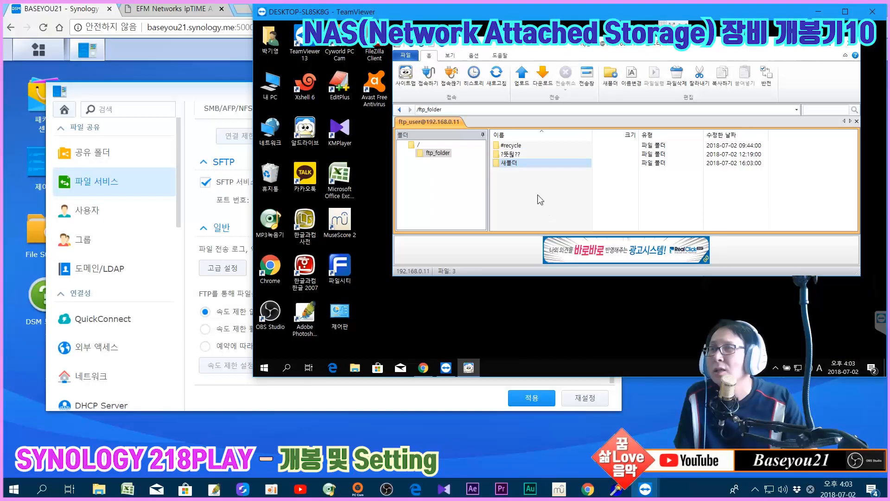
pyautogui.click(510, 156)
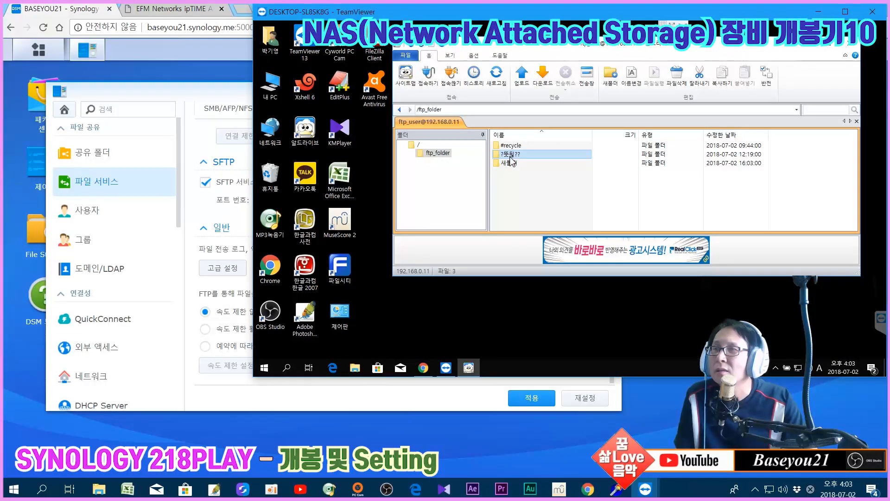
pyautogui.click(512, 163)
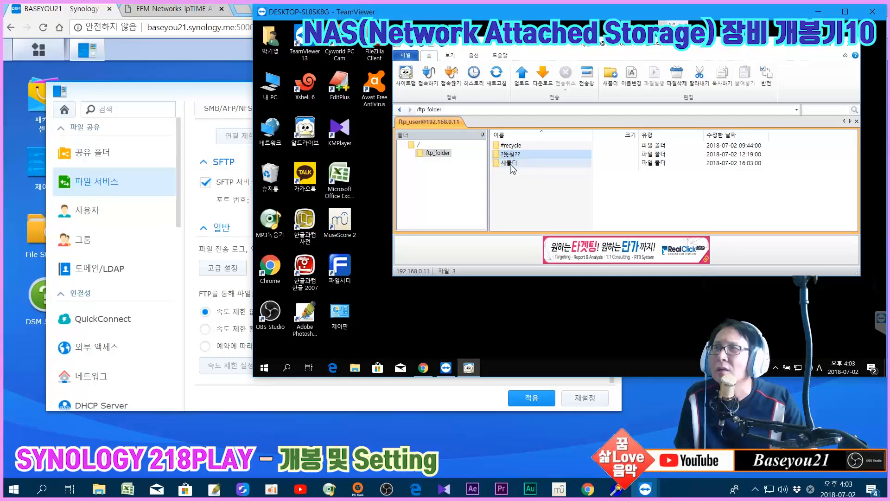
pyautogui.click(520, 192)
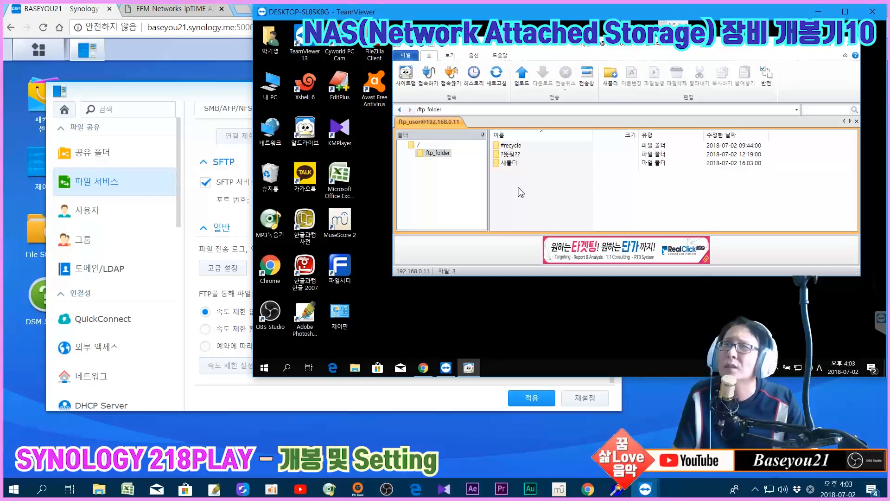
pyautogui.click(511, 164)
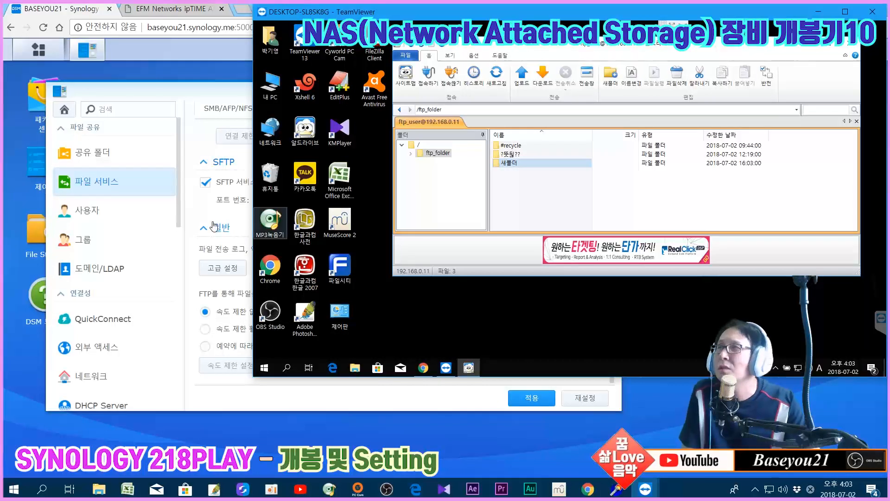
# Open File Station to check ftp_folder's contents, then bring the remote session back up
pyautogui.click(33, 225)
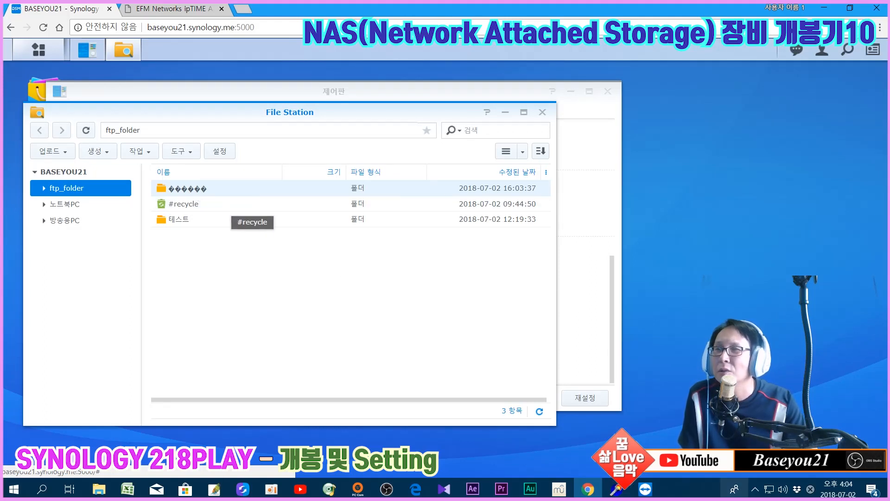
pyautogui.click(641, 493)
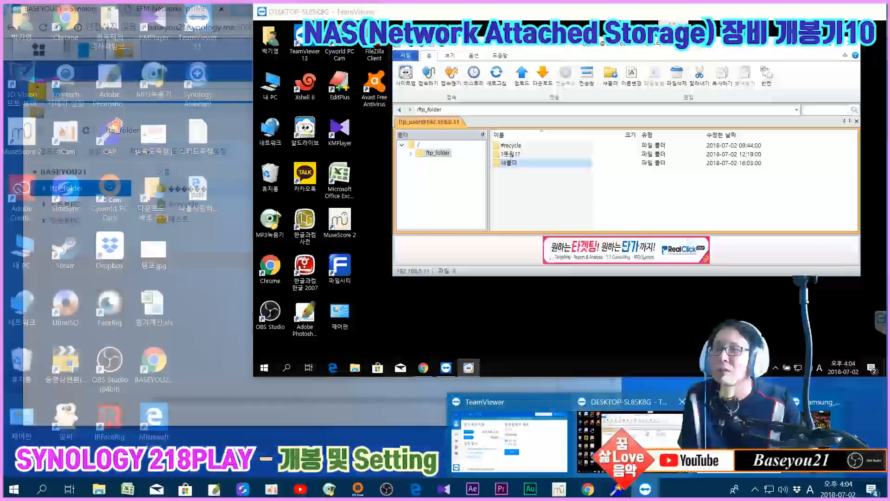
# Rename the NAS folder 새폴더 to 'test' in ALDrive
pyautogui.click(630, 440)
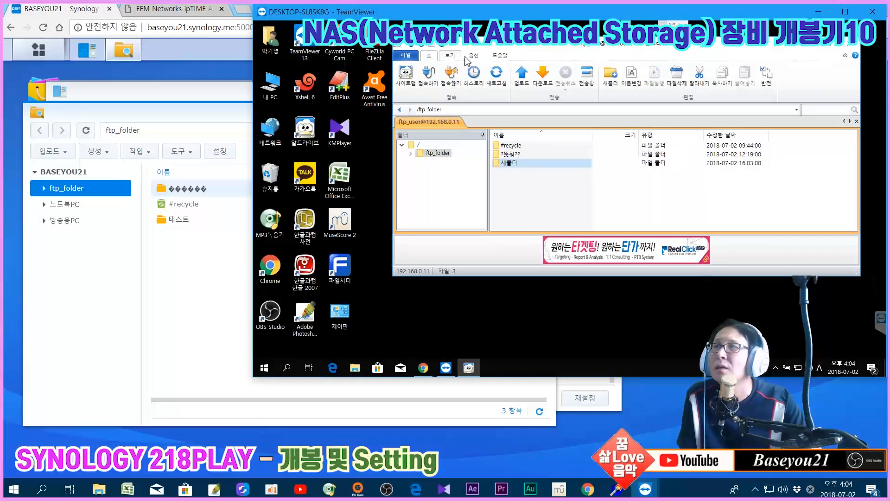
pyautogui.click(542, 191)
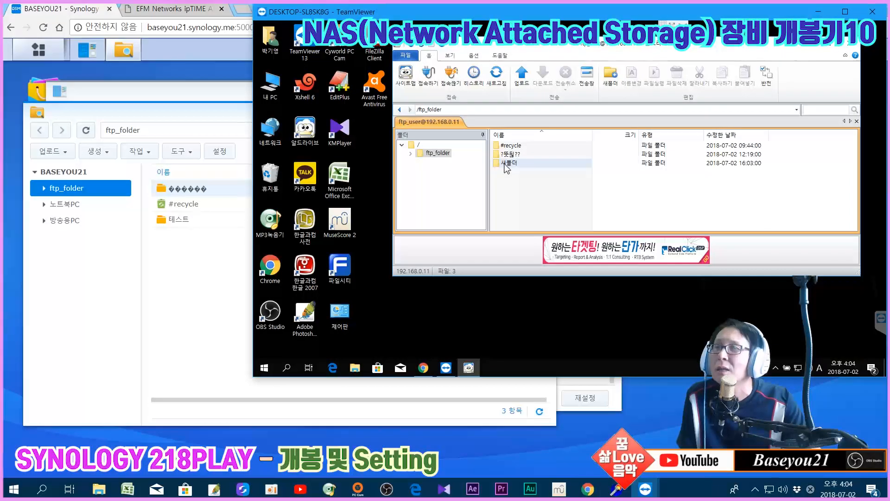
pyautogui.click(508, 165)
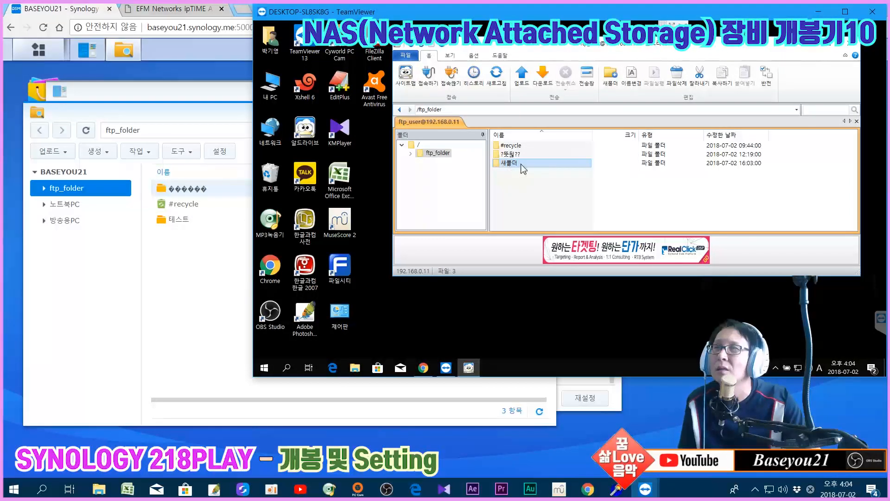
pyautogui.click(522, 166)
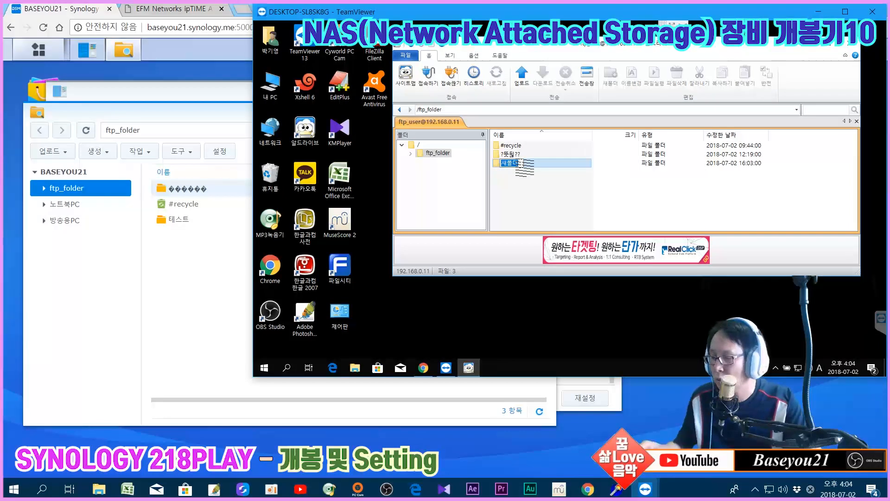
pyautogui.write('test')
pyautogui.press('Return')
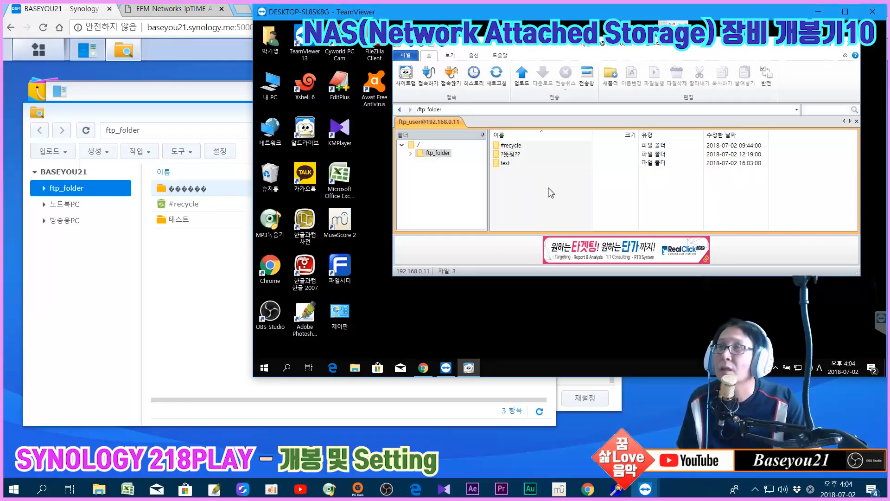
# Refresh File Station and ALDrive's file list to confirm the renamed folder
pyautogui.click(82, 282)
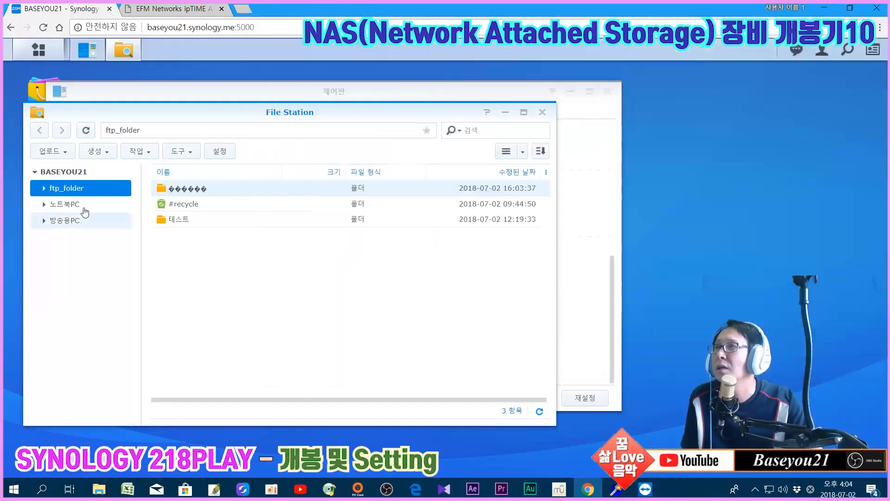
pyautogui.click(65, 203)
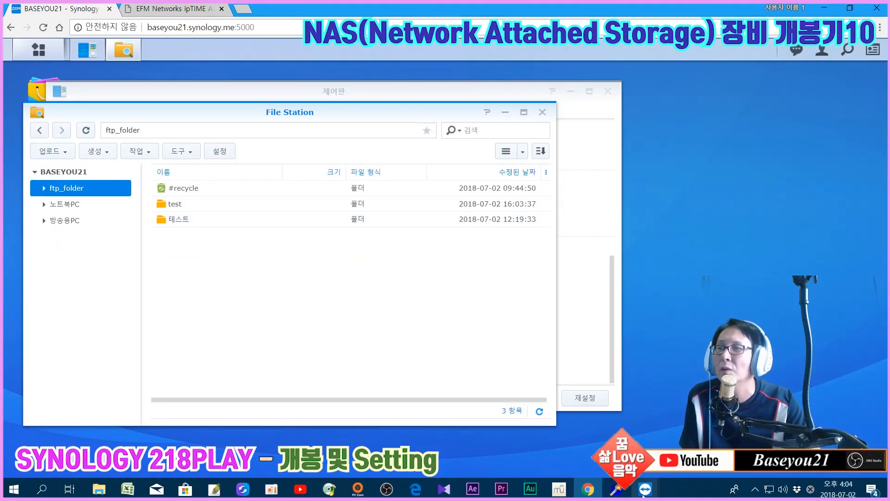
pyautogui.moveTo(644, 495)
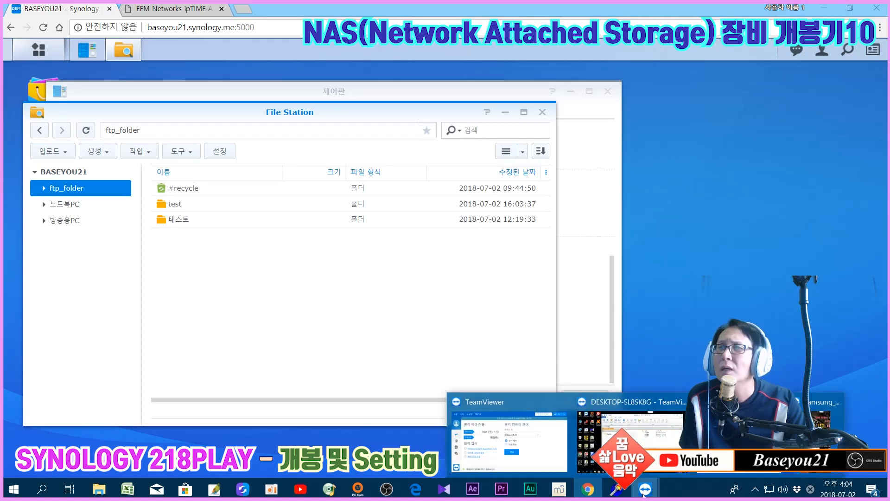
pyautogui.click(629, 431)
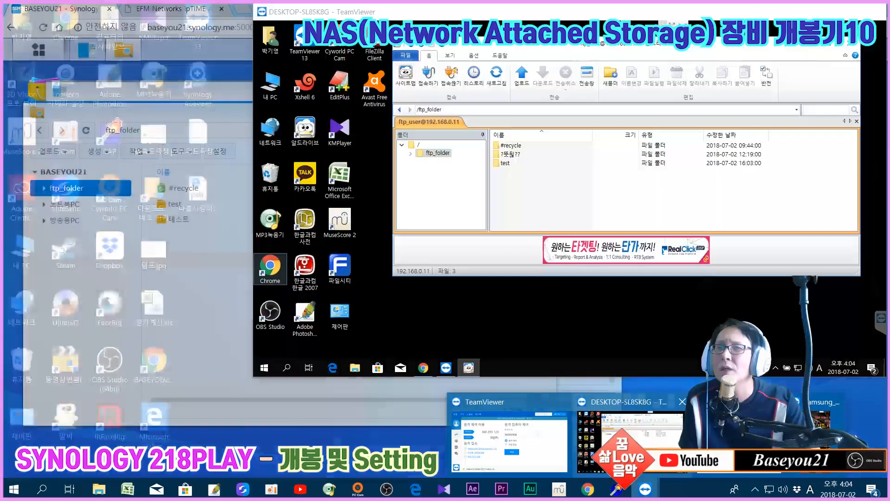
pyautogui.rightClick(520, 191)
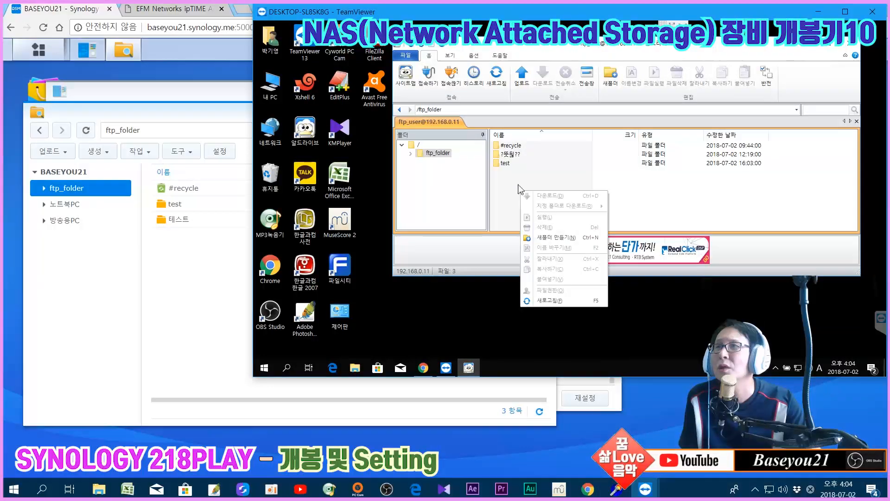
pyautogui.click(502, 71)
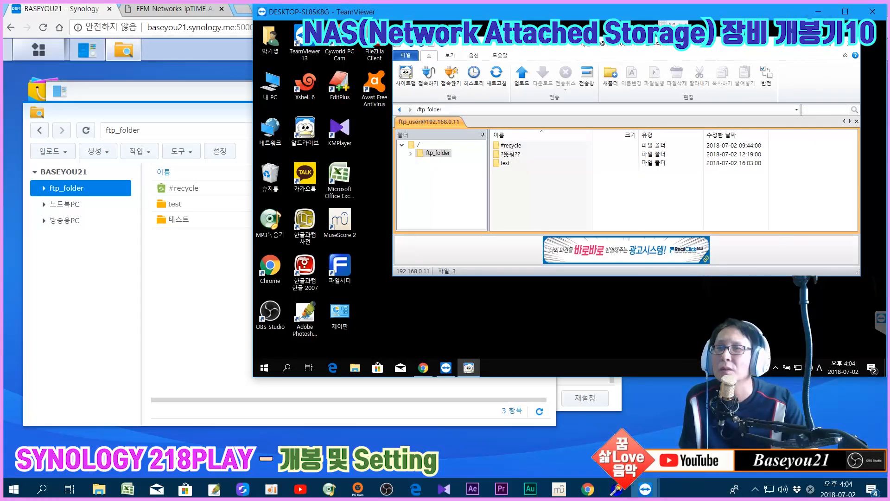
pyautogui.click(647, 491)
# Launch AndFTP on the phone, edit the Synology server entry, and set 서버타입 to SFTP
pyautogui.click(777, 435)
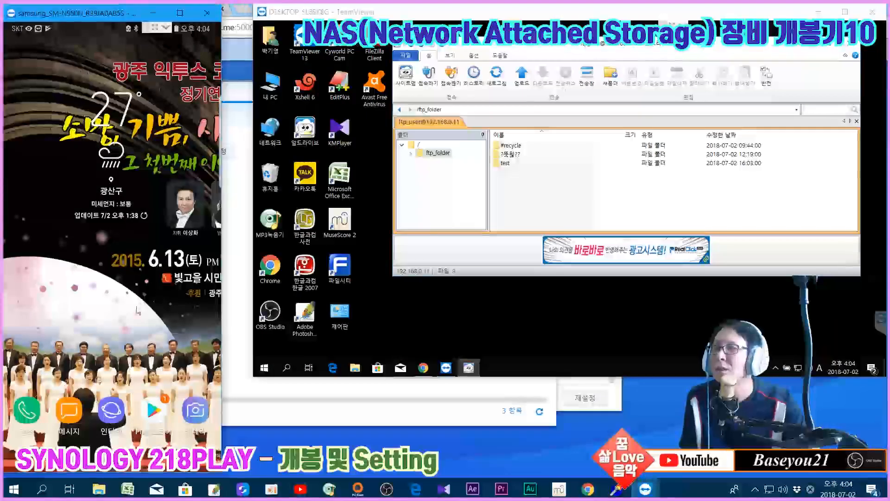
pyautogui.moveTo(152, 185); pyautogui.dragTo(149, 257)
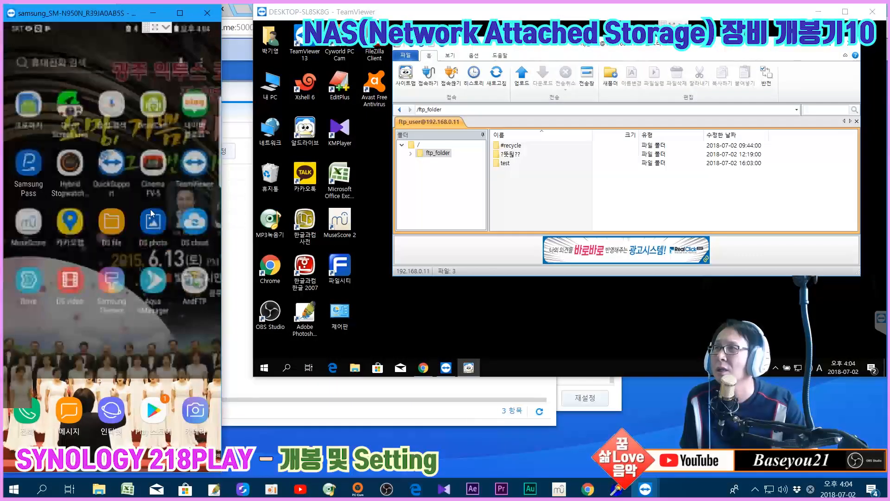
pyautogui.click(188, 282)
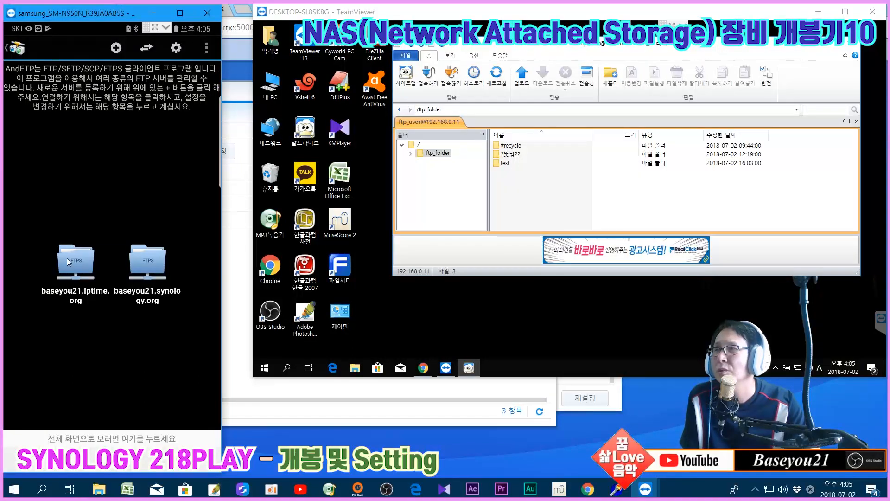
pyautogui.click(146, 268)
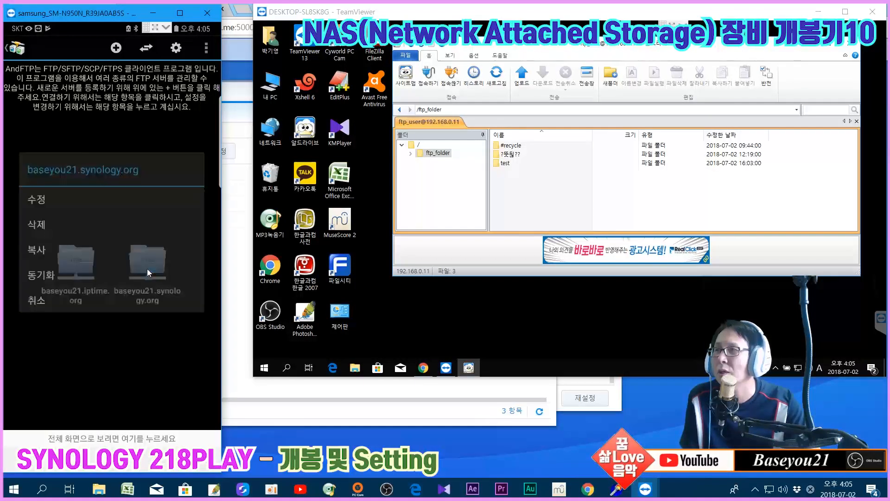
pyautogui.click(47, 206)
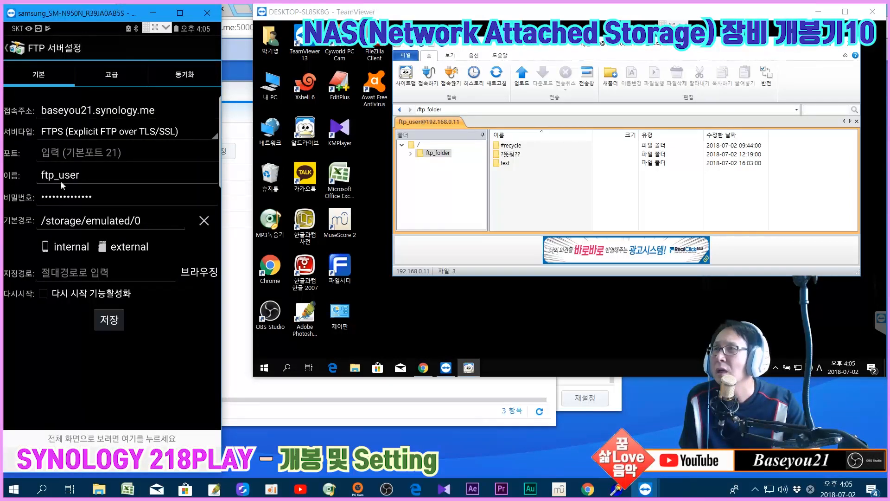
pyautogui.click(80, 131)
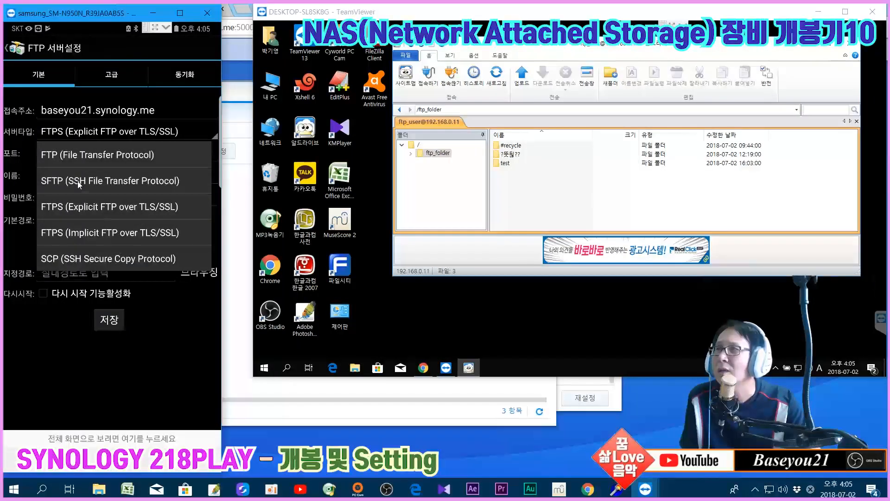
pyautogui.click(77, 181)
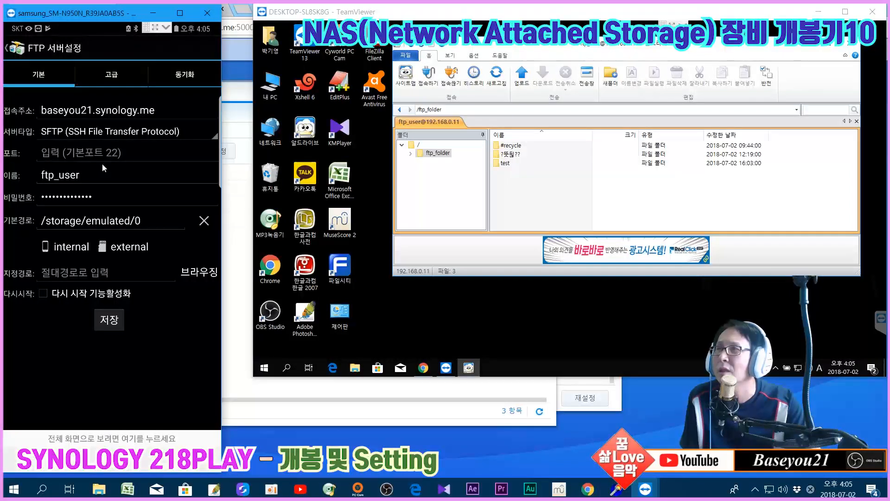
# Keep the character encoding at 기본 and save the Synology SFTP server settings
pyautogui.click(108, 74)
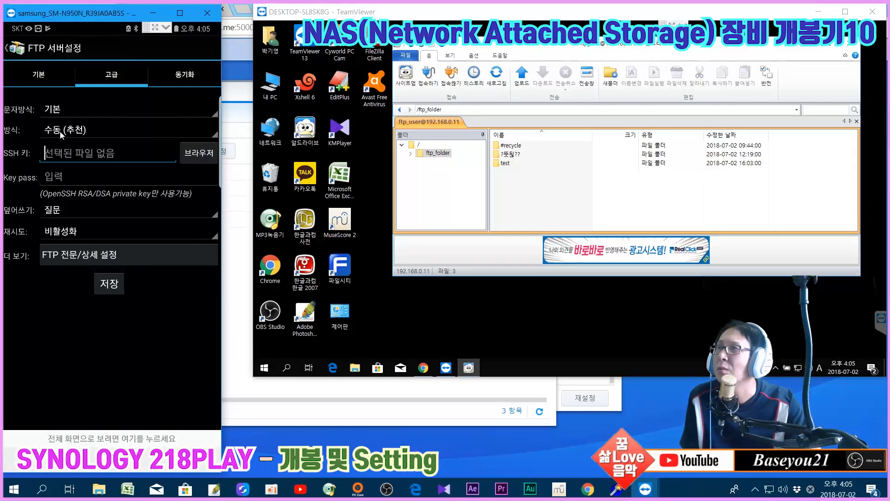
pyautogui.click(78, 110)
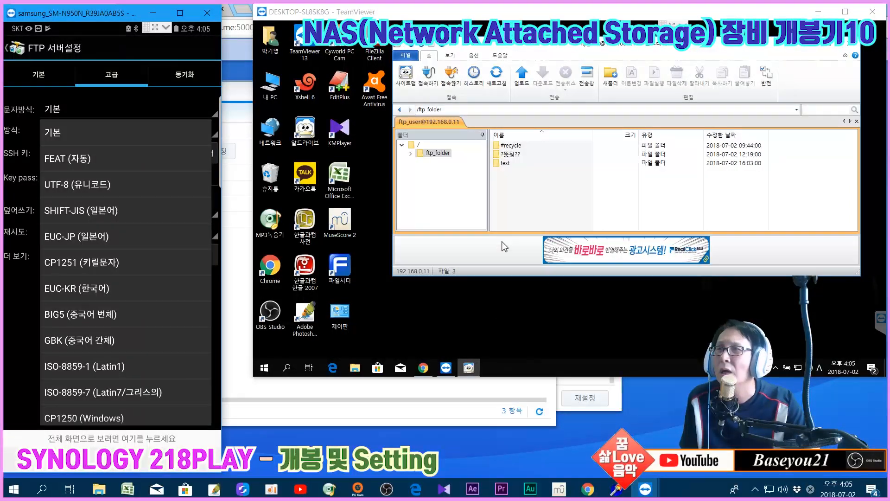
pyautogui.click(93, 132)
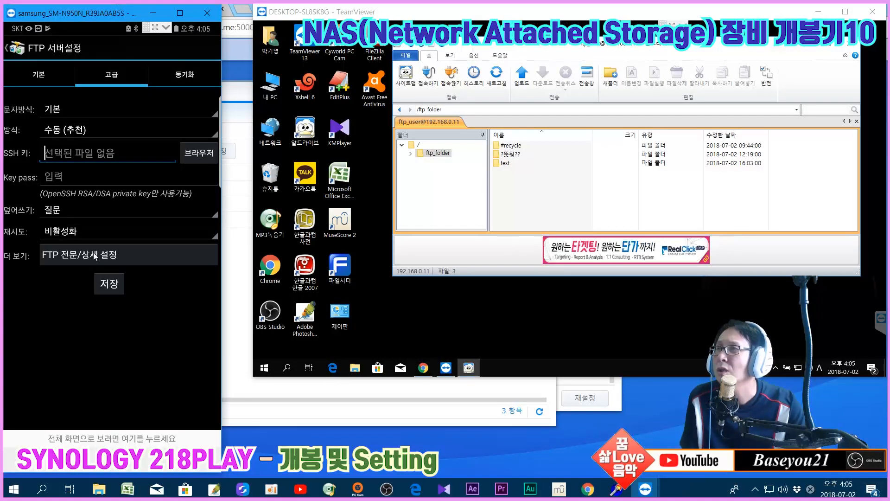
pyautogui.click(42, 78)
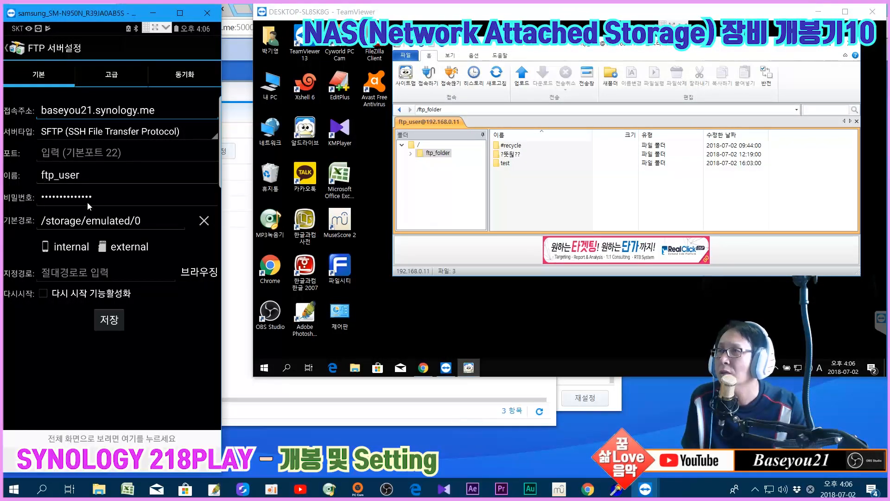
pyautogui.click(110, 322)
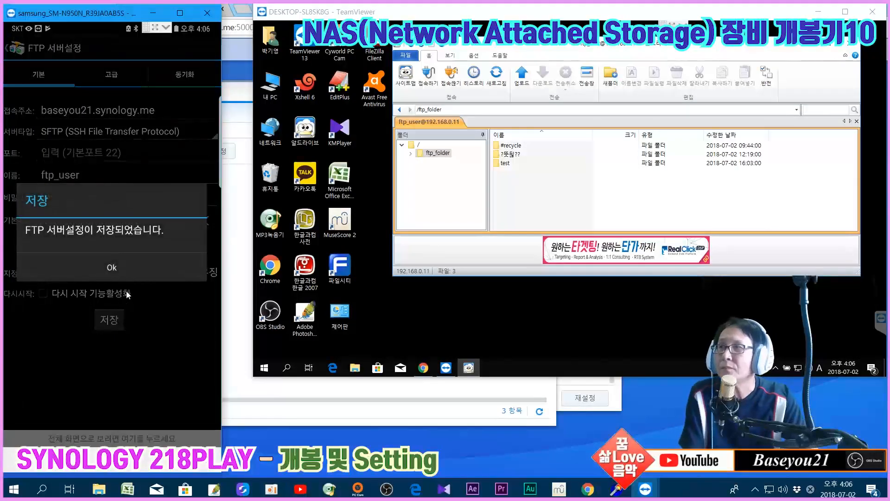
pyautogui.click(132, 274)
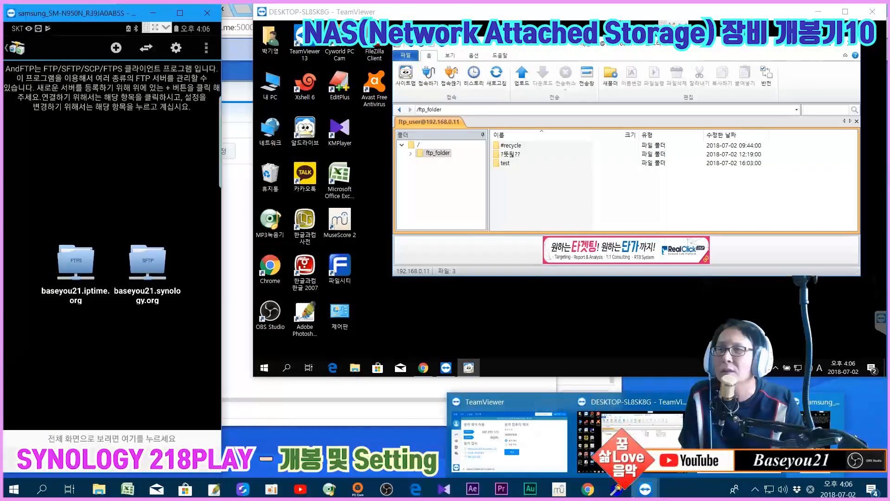
# On the ipTIME admin page, mark the sftp port-22 rule and delete it
pyautogui.click(587, 489)
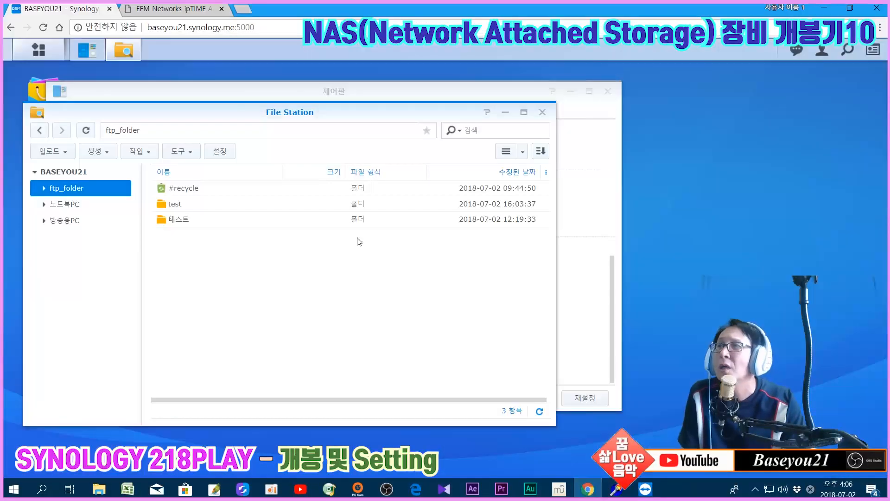
pyautogui.click(142, 9)
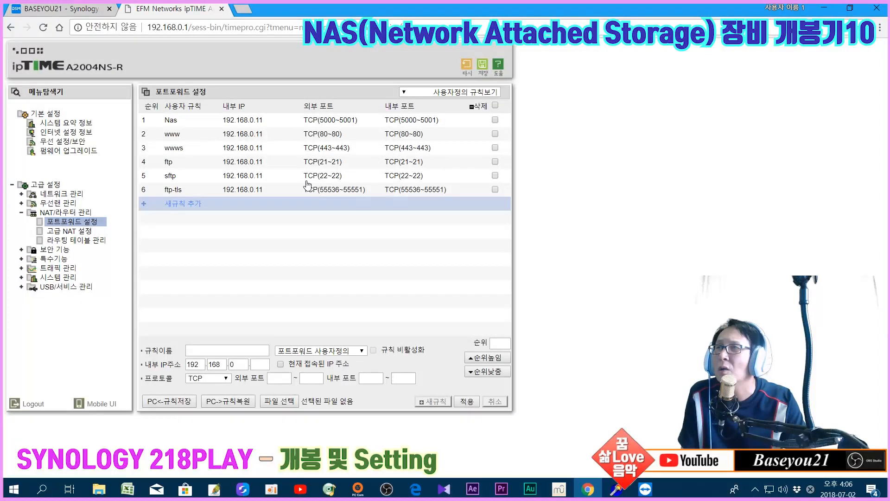
pyautogui.click(396, 179)
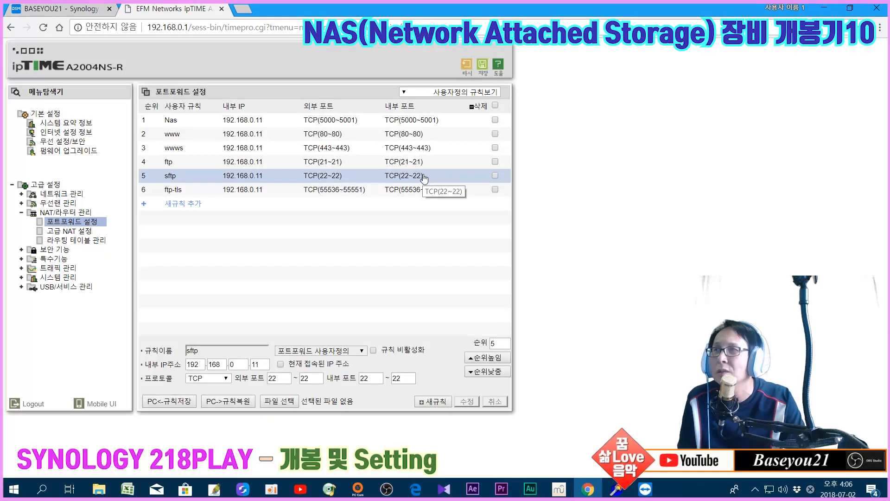
pyautogui.click(494, 175)
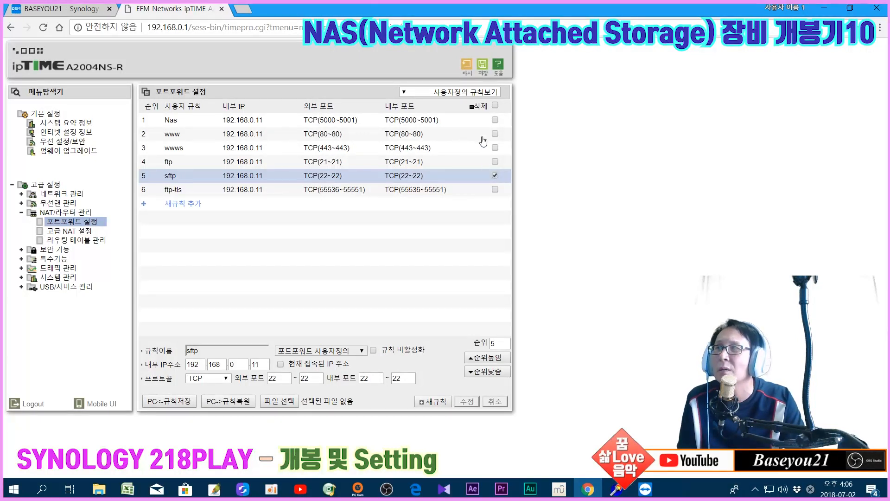
pyautogui.click(480, 106)
pyautogui.click(494, 92)
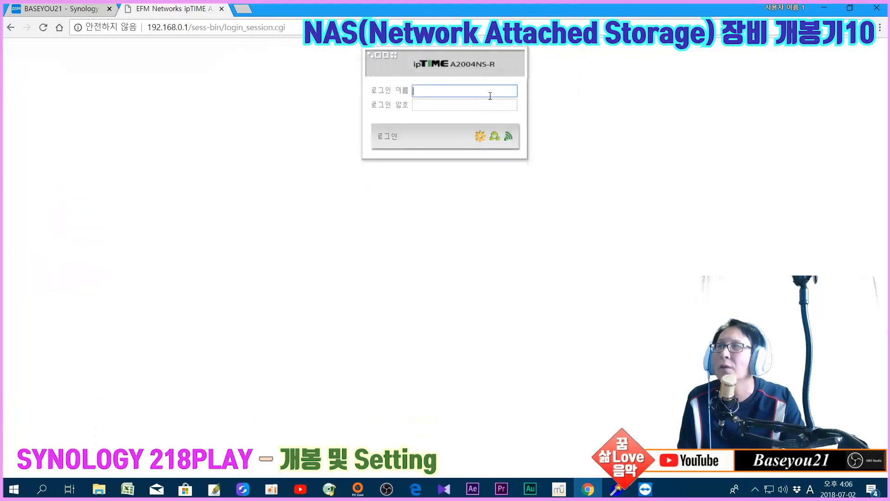
# Log back in to the router admin and reopen 포트포워드 설정
pyautogui.write('admin')
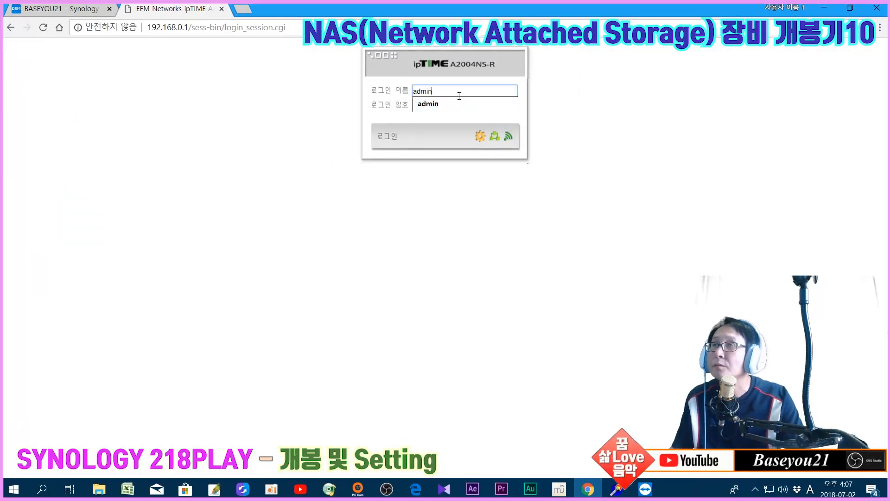
pyautogui.click(444, 104)
pyautogui.click(442, 106)
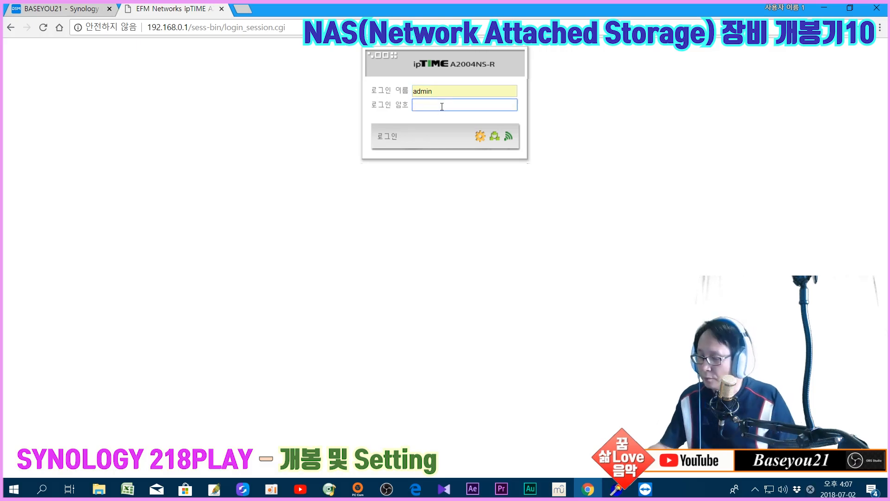
pyautogui.press('Return')
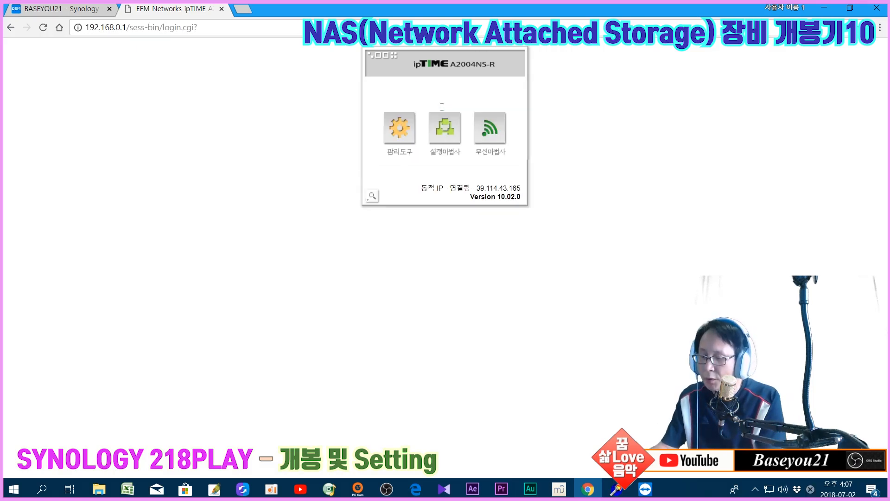
pyautogui.click(401, 129)
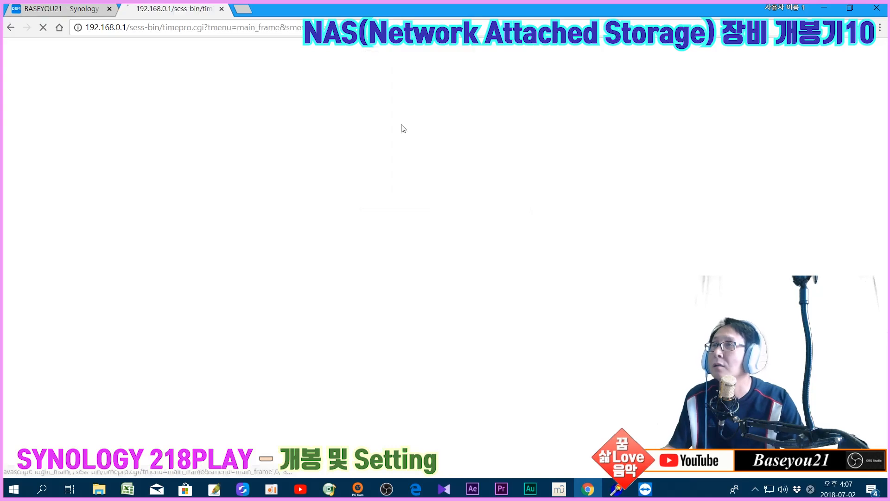
pyautogui.click(17, 185)
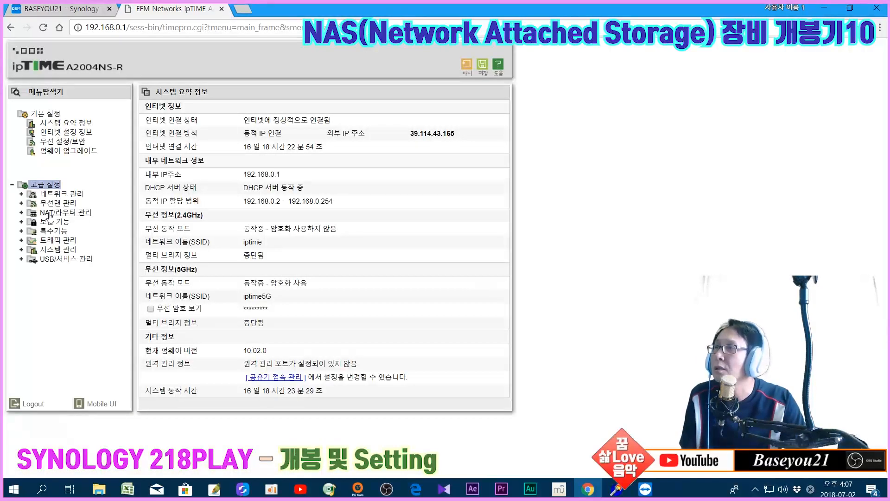
pyautogui.click(51, 212)
pyautogui.click(72, 221)
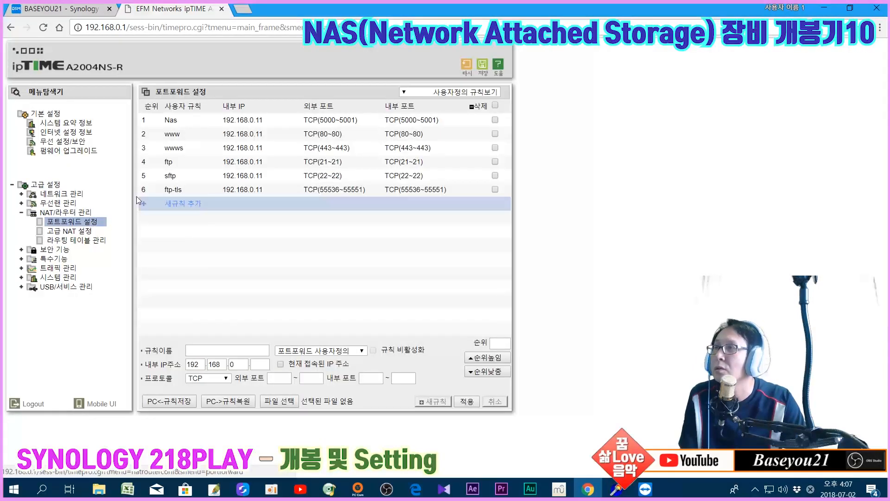
# Delete the sftp rule again and save the router settings, leaving five rules
pyautogui.click(260, 180)
pyautogui.click(495, 175)
pyautogui.click(479, 107)
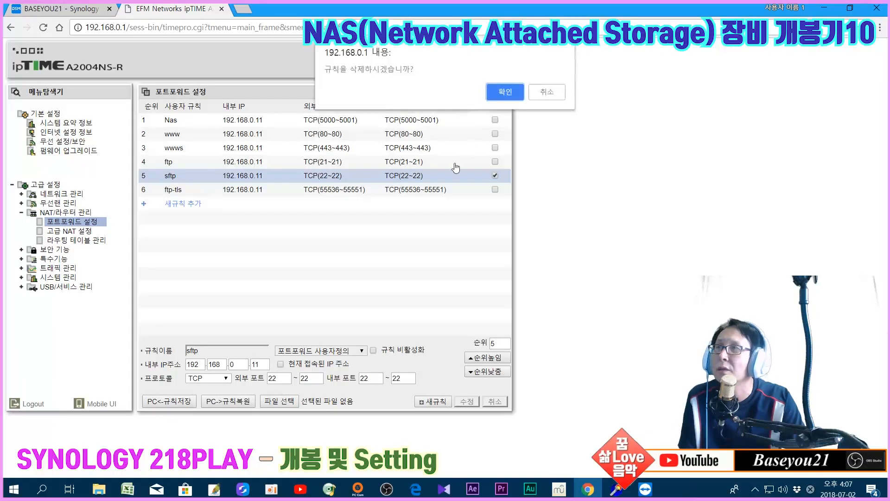
pyautogui.click(504, 98)
pyautogui.click(482, 75)
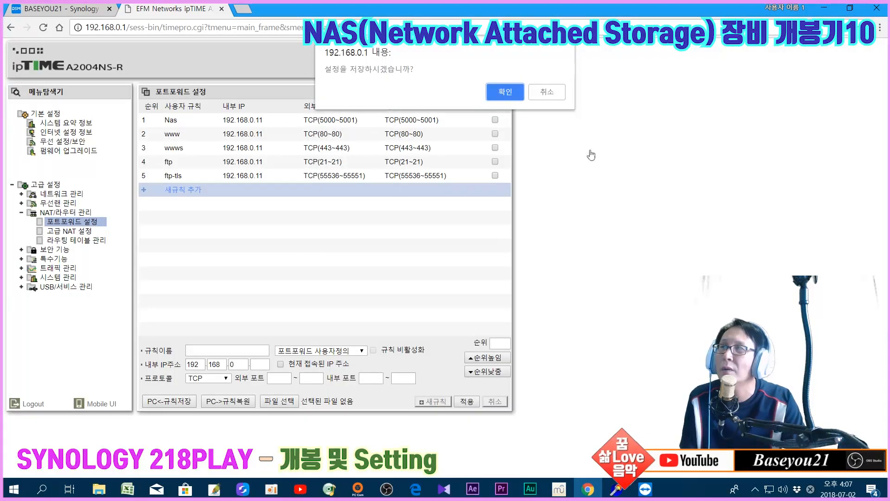
pyautogui.click(506, 101)
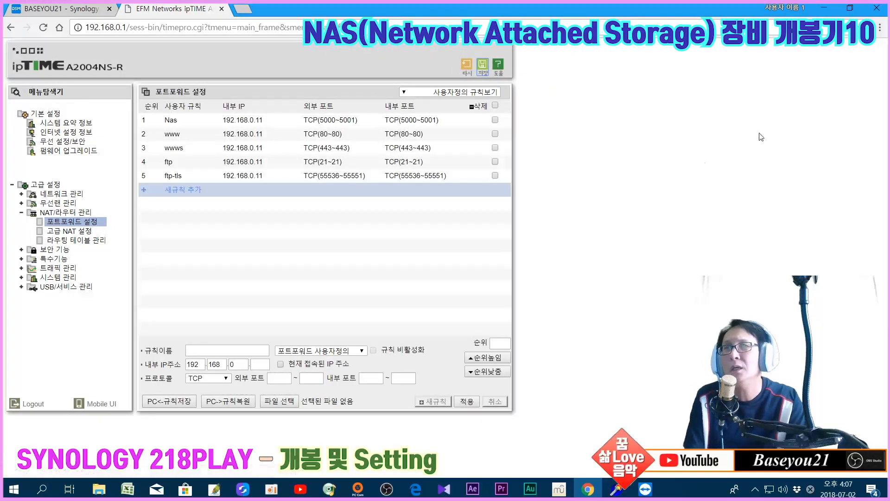
pyautogui.click(831, 7)
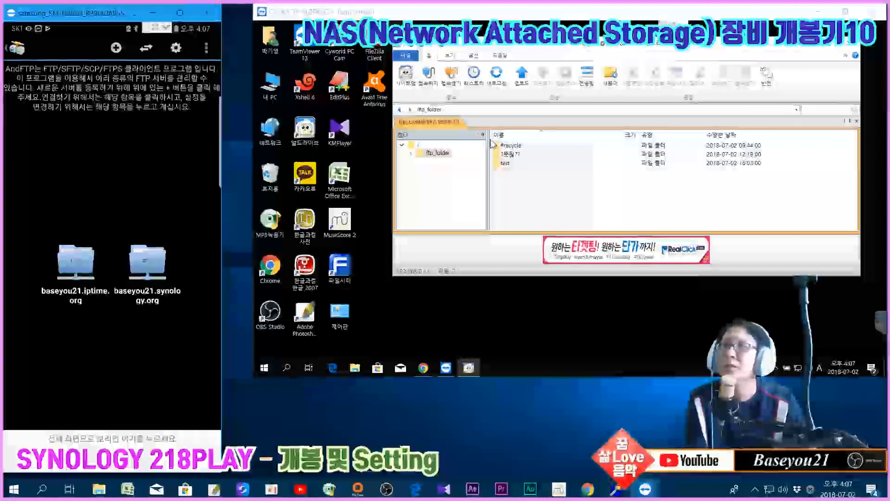
# Reconnect ALFTP to the nas site over SFTP, trusting its host key, then reopen AndFTP's Synology server settings
pyautogui.click(447, 78)
pyautogui.click(611, 189)
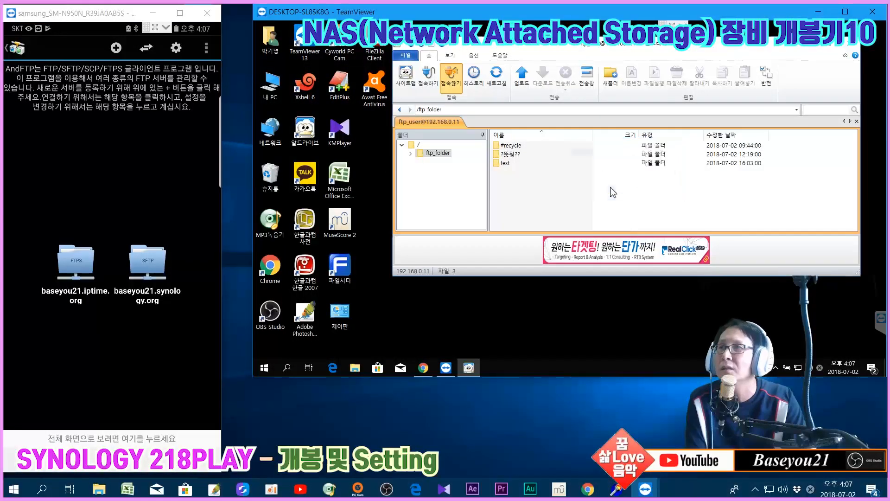
pyautogui.click(429, 78)
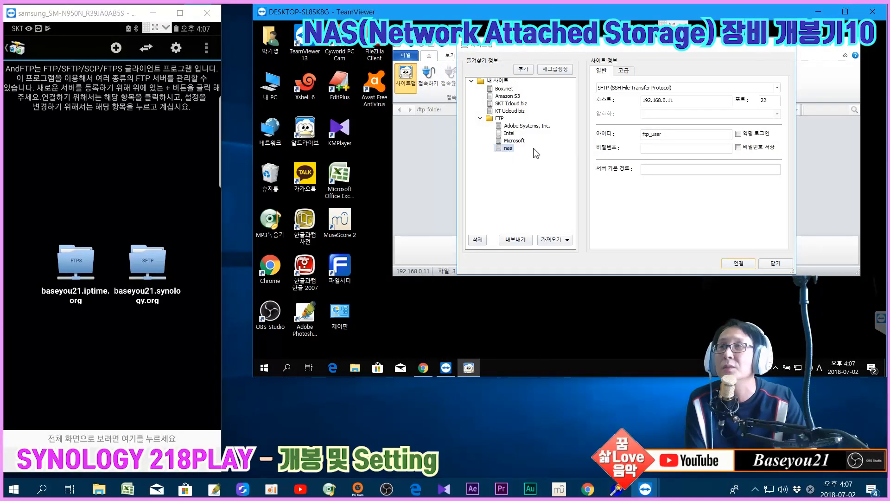
pyautogui.click(666, 148)
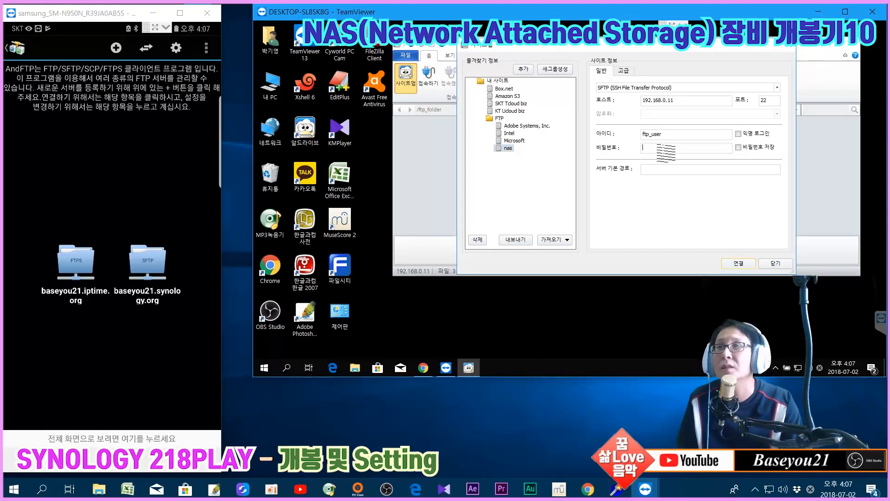
pyautogui.write('•••••')
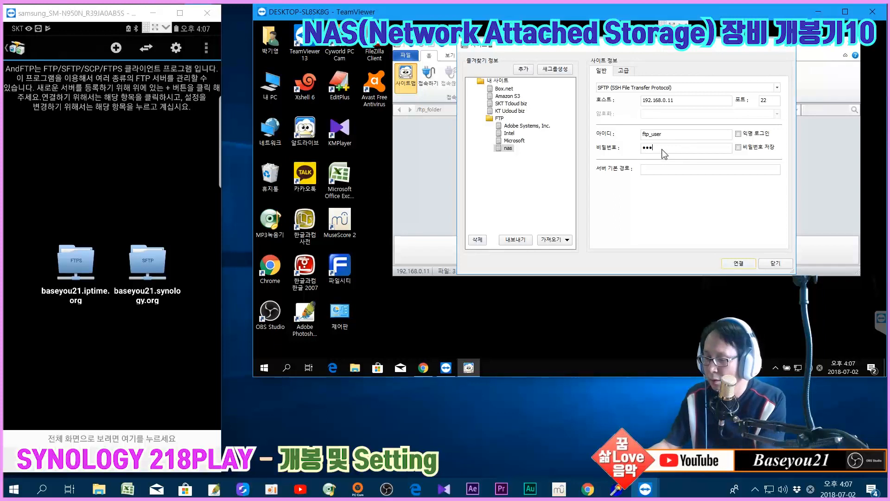
pyautogui.write('•••••••••')
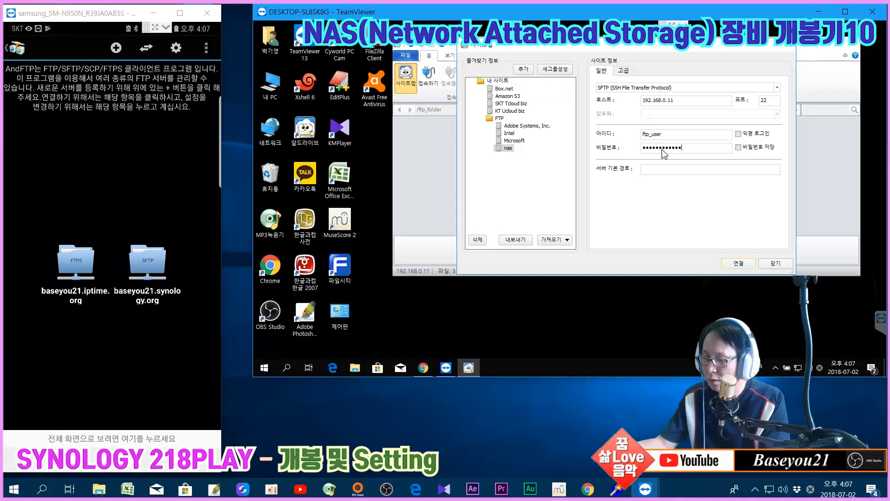
pyautogui.press('Return')
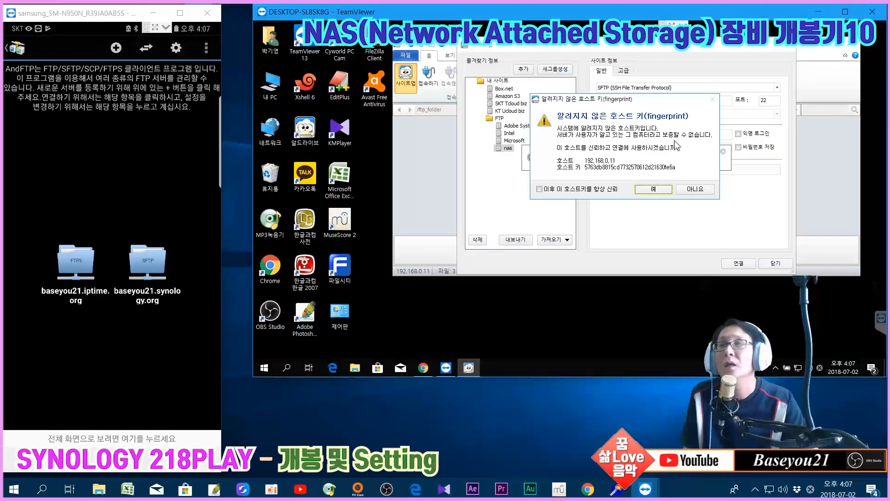
pyautogui.click(646, 190)
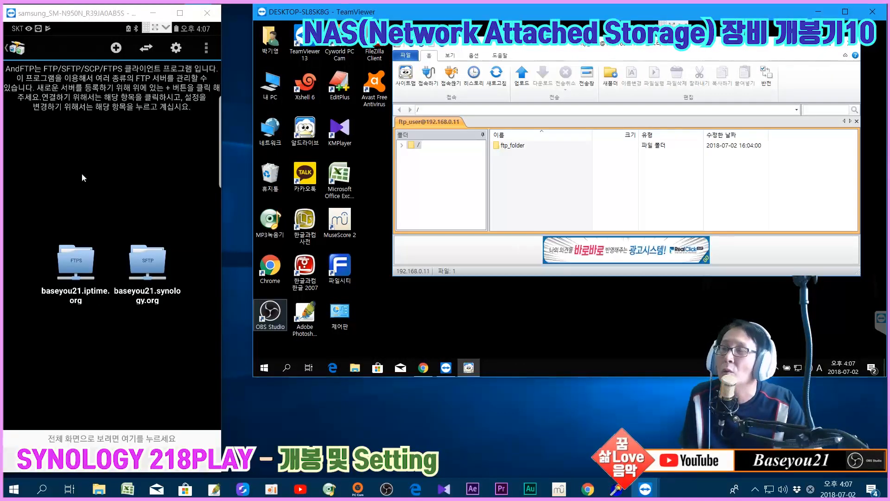
pyautogui.click(155, 263)
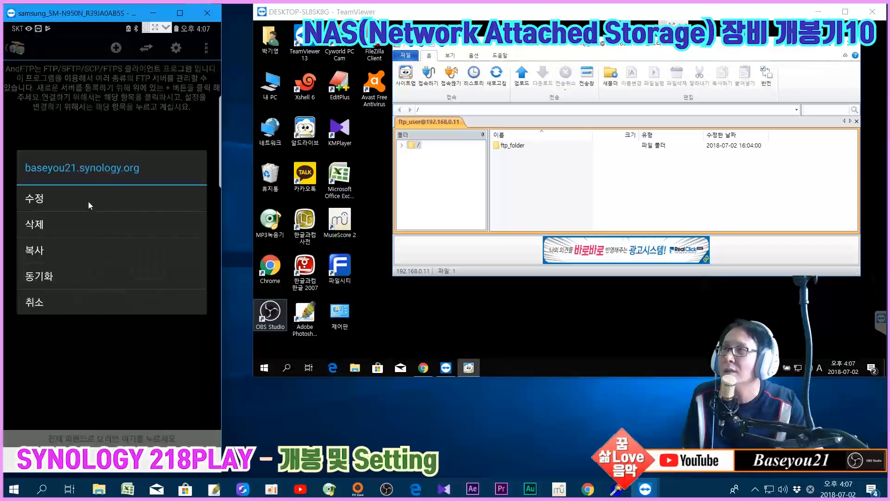
pyautogui.click(88, 201)
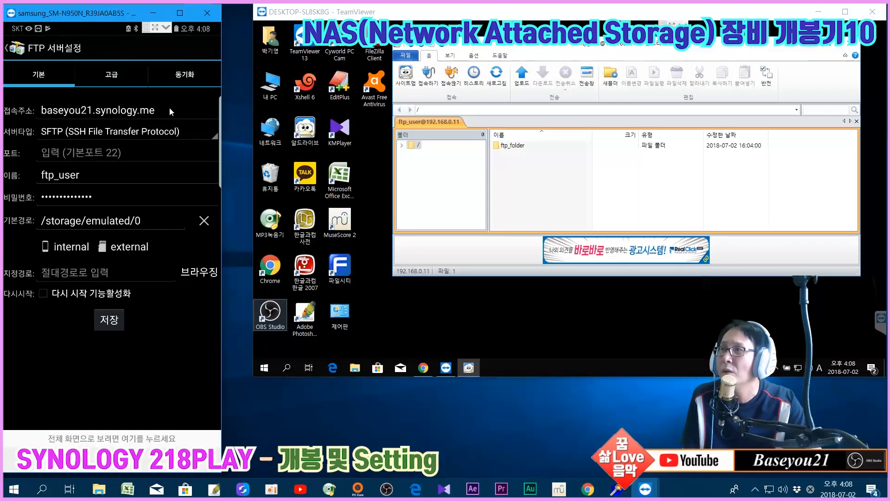
# Save the Synology server, attempt the SFTP login, cancel the second attempt, and return to ipTIME
pyautogui.click(113, 324)
pyautogui.click(119, 265)
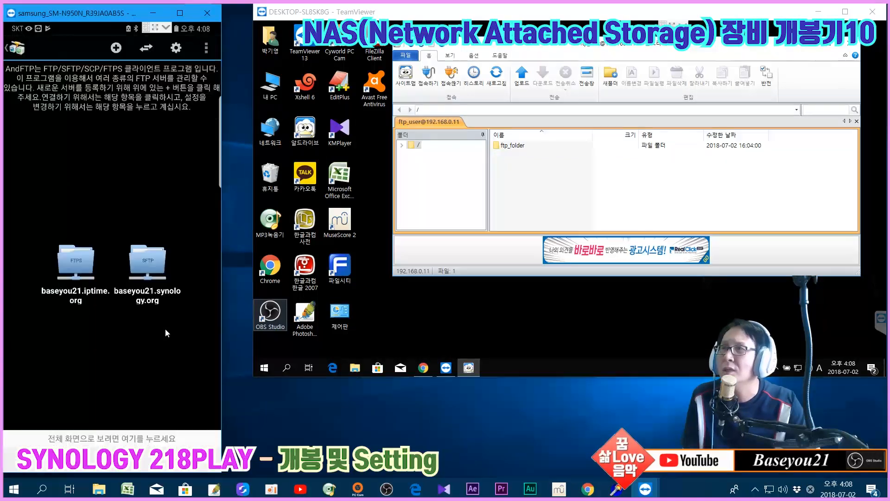
pyautogui.click(155, 260)
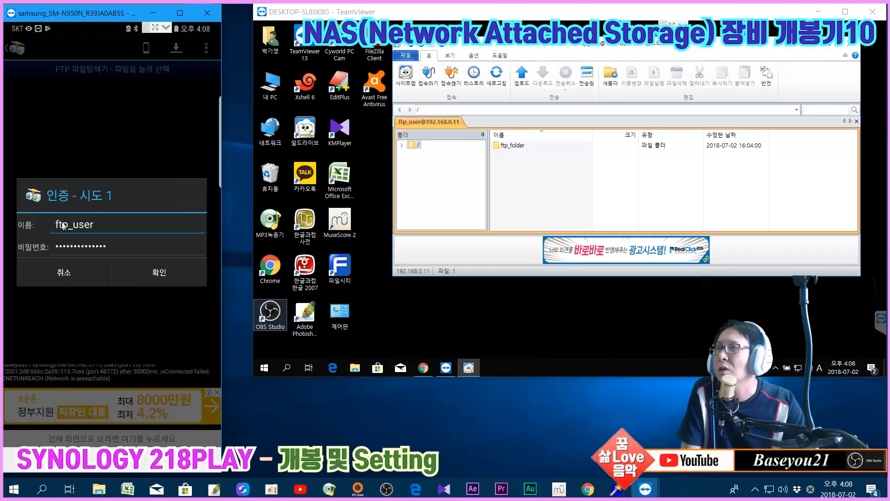
pyautogui.click(154, 273)
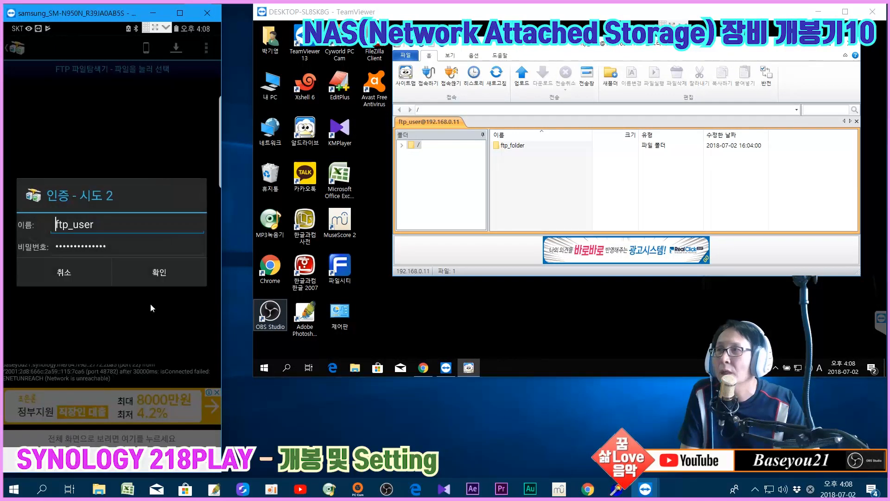
pyautogui.click(94, 280)
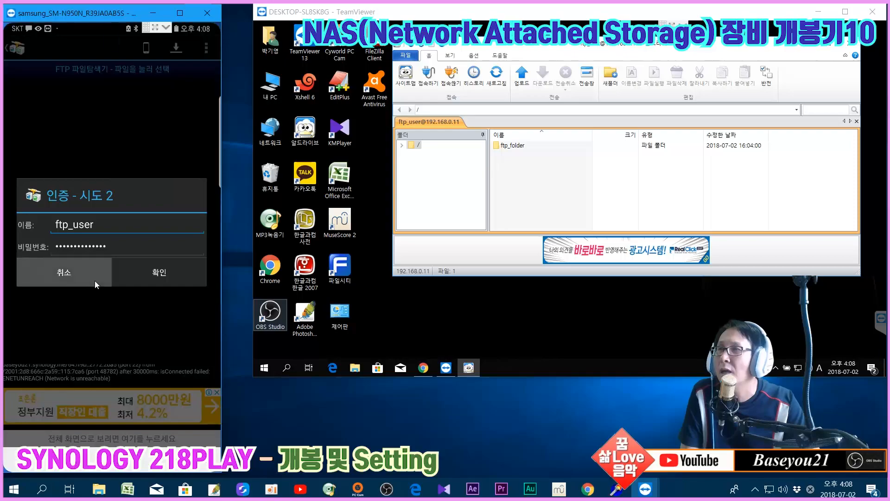
pyautogui.click(588, 489)
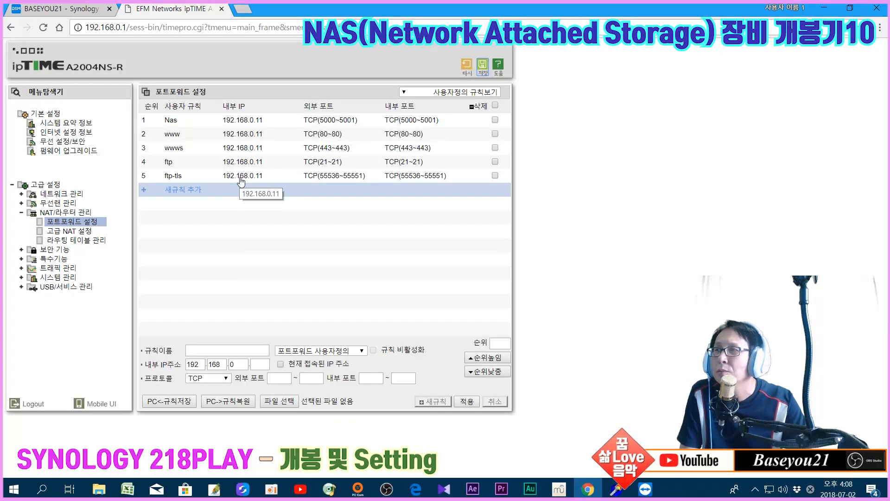
# Name the new forwarding rule sftp with internal IP 192.168.0.11
pyautogui.click(225, 349)
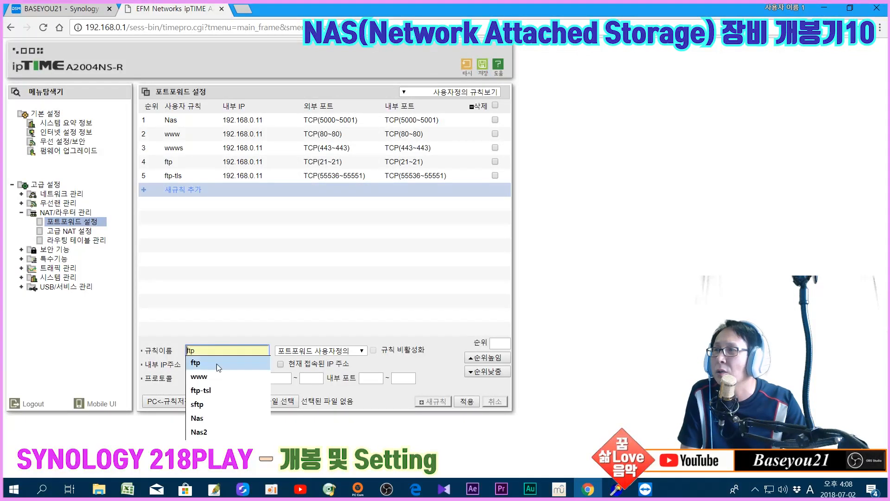
pyautogui.click(199, 406)
pyautogui.click(260, 364)
pyautogui.click(259, 376)
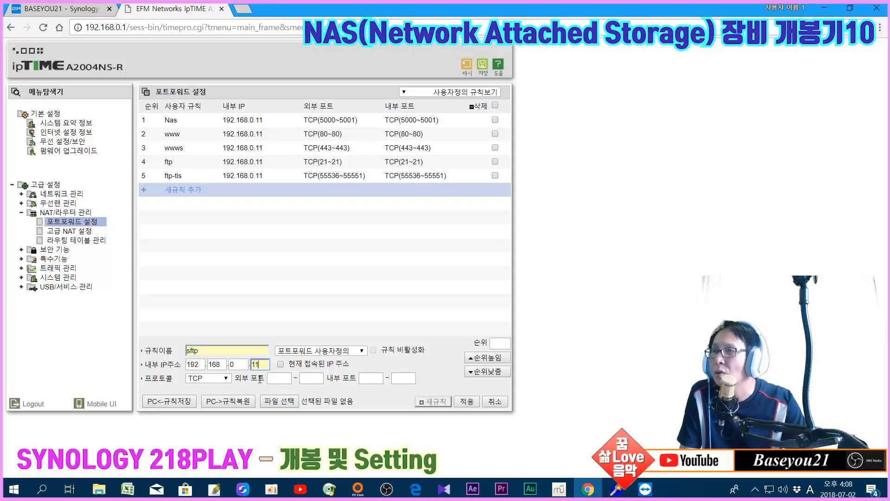
# Set the external and internal TCP ports to 22~22
pyautogui.click(273, 379)
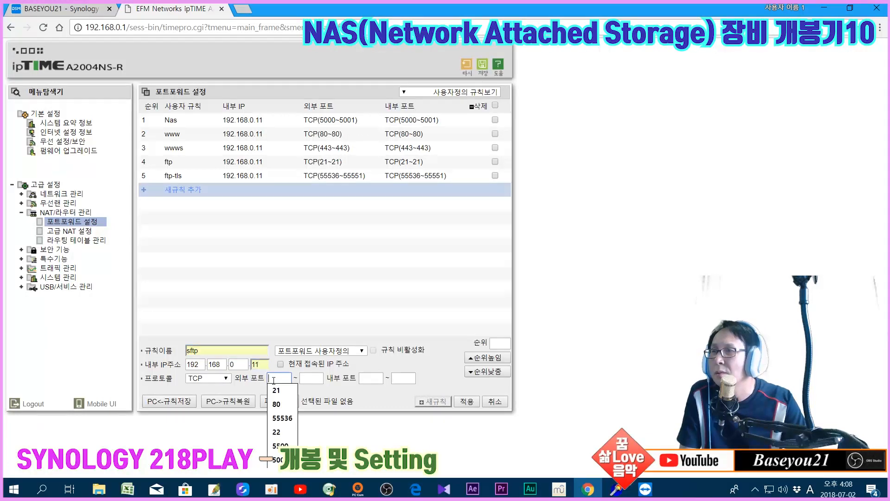
pyautogui.click(278, 431)
pyautogui.click(306, 378)
pyautogui.click(311, 431)
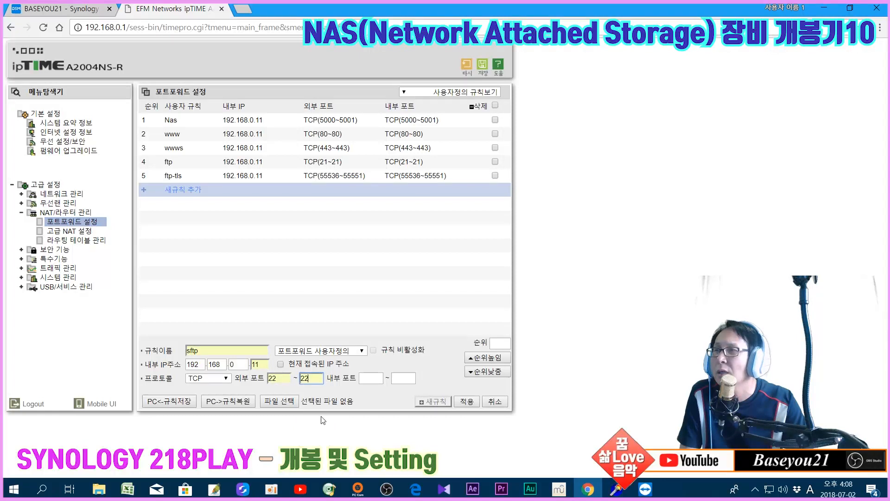
pyautogui.click(365, 378)
pyautogui.click(371, 432)
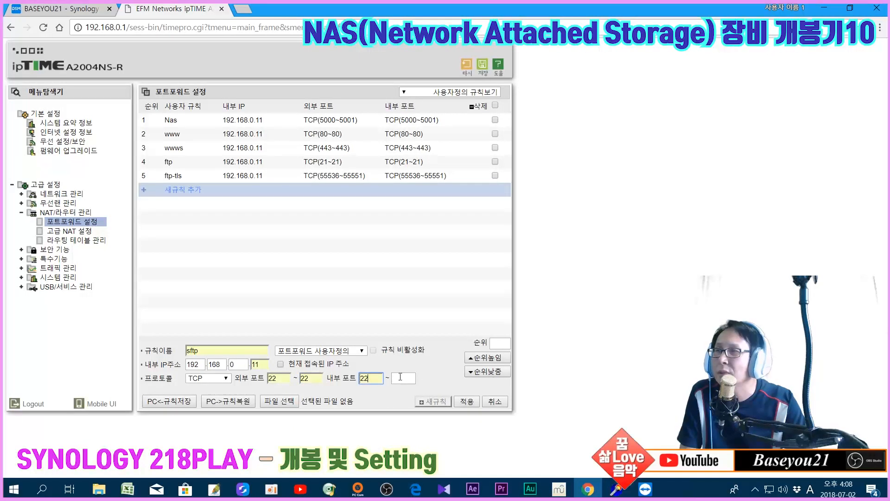
pyautogui.click(402, 378)
pyautogui.click(402, 432)
# Apply the sftp rule and save the router settings
pyautogui.click(461, 401)
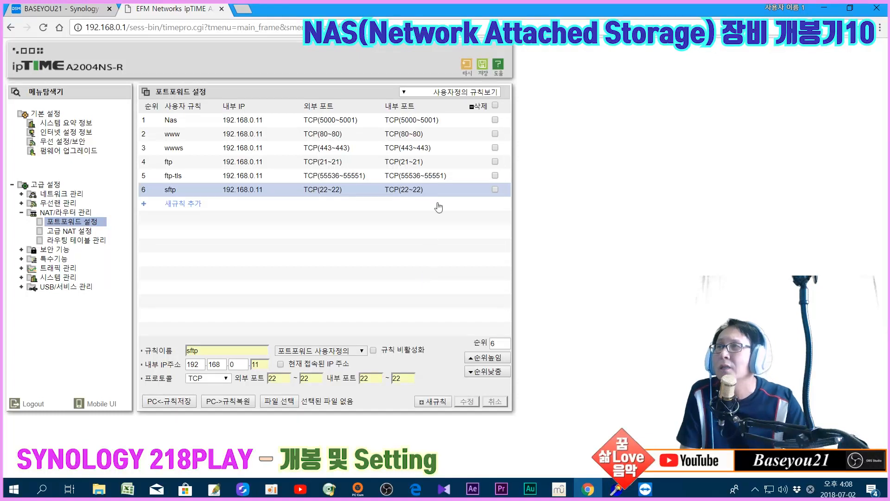
pyautogui.click(488, 68)
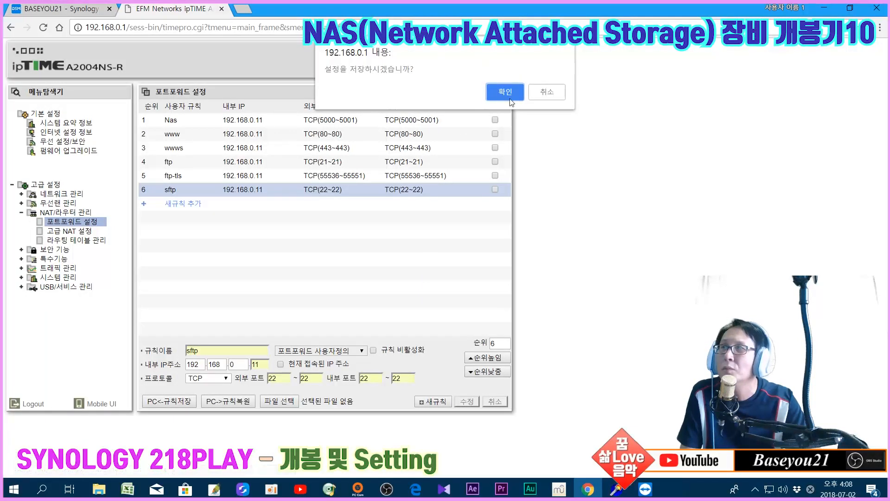
pyautogui.click(509, 94)
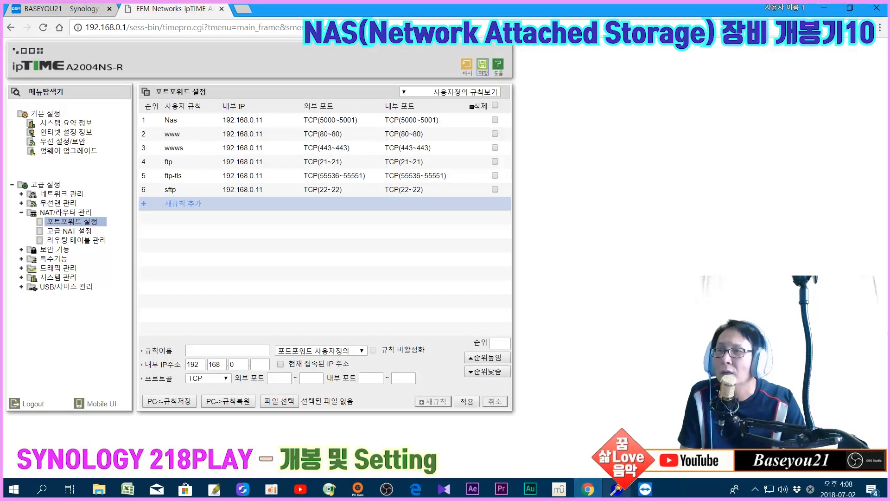
# Connect to the Synology SFTP server in AndFTP and open ftp_folder
pyautogui.moveTo(642, 495)
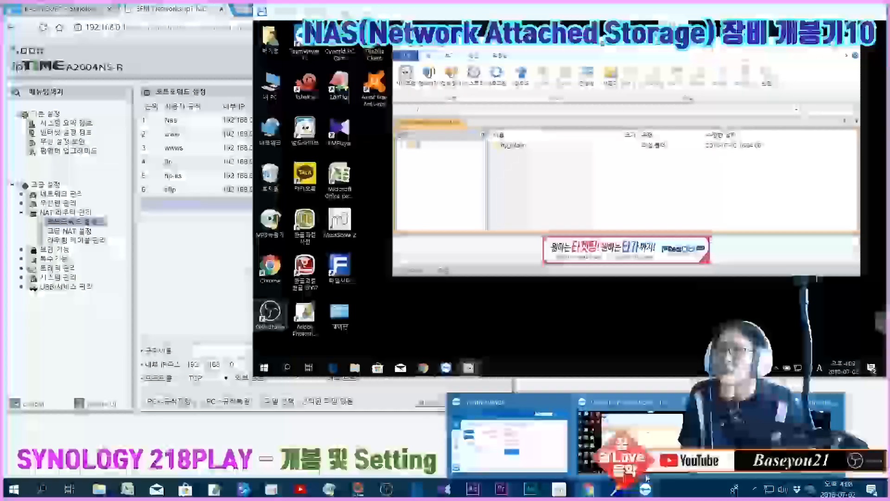
pyautogui.click(642, 442)
pyautogui.moveTo(642, 495)
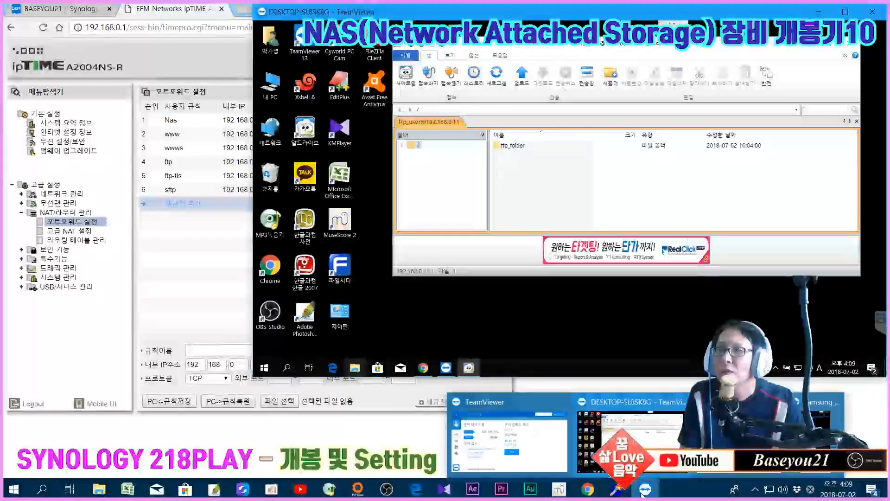
pyautogui.click(818, 431)
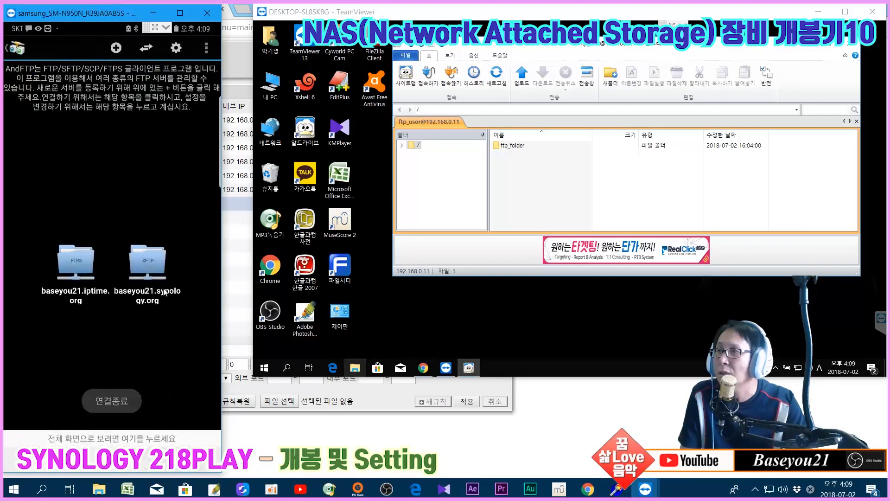
pyautogui.click(148, 260)
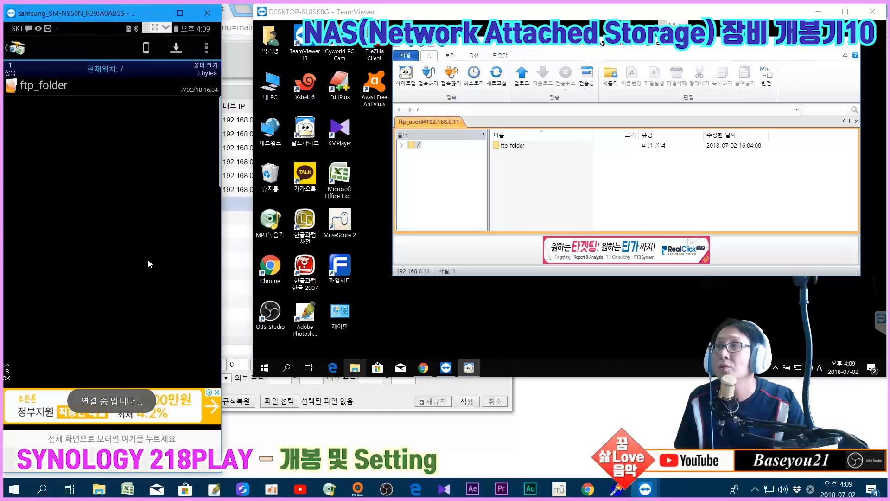
pyautogui.click(54, 88)
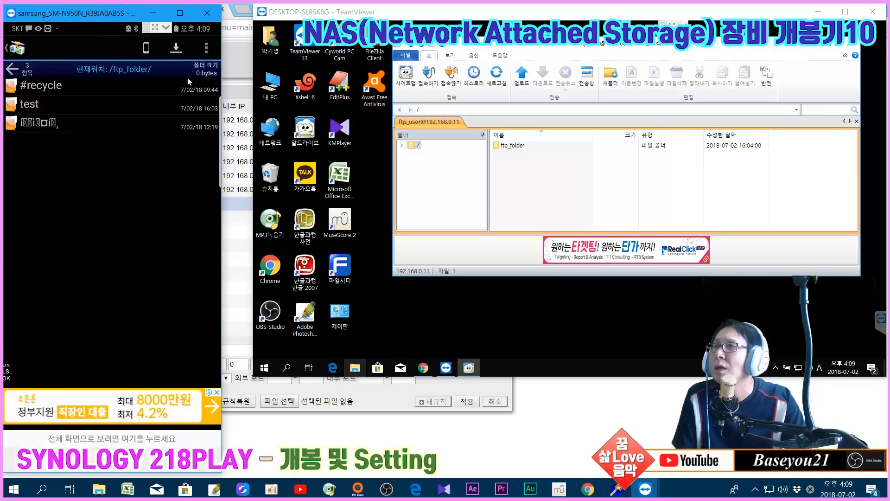
# Create a folder named test2 in ftp_folder and check it in the desktop client
pyautogui.click(205, 52)
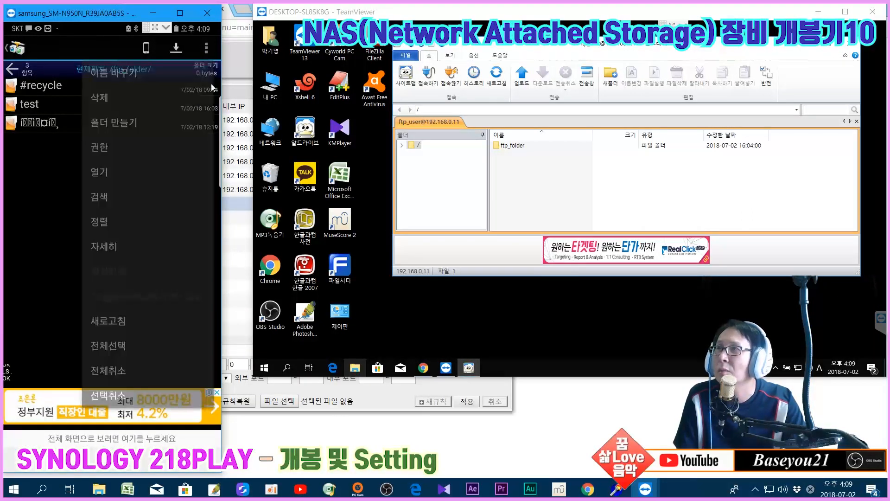
pyautogui.click(156, 125)
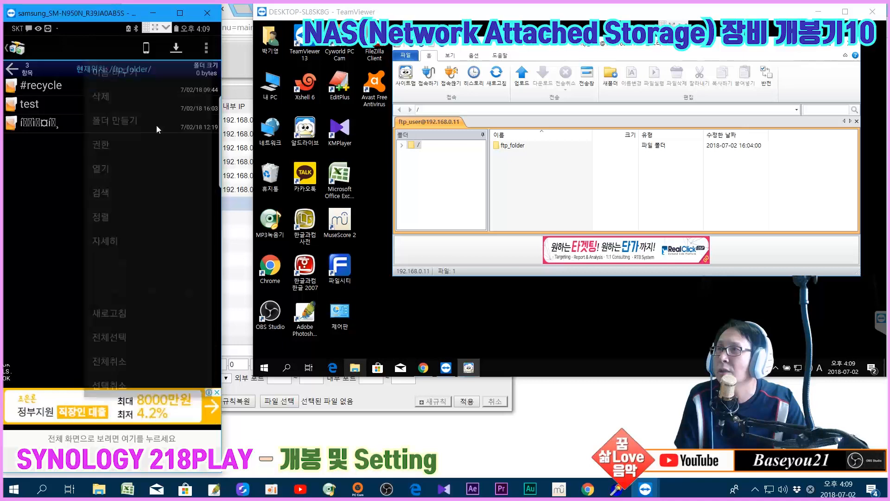
pyautogui.write('test')
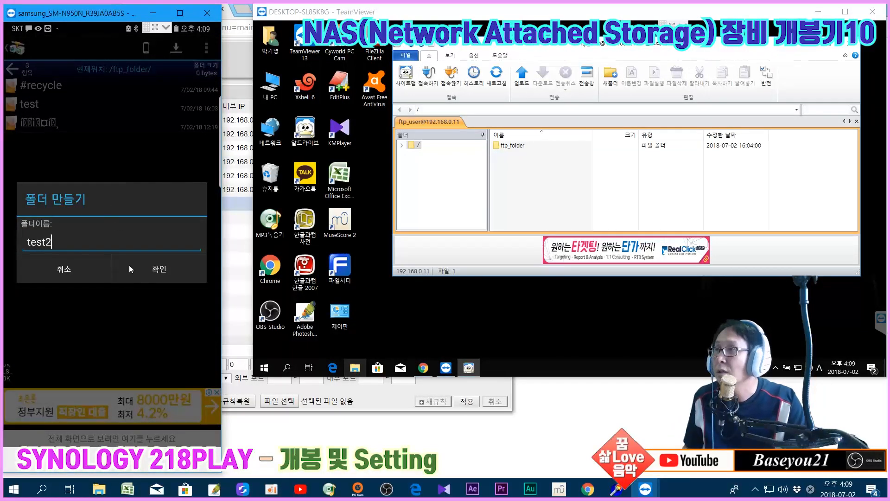
pyautogui.write('2')
pyautogui.click(151, 271)
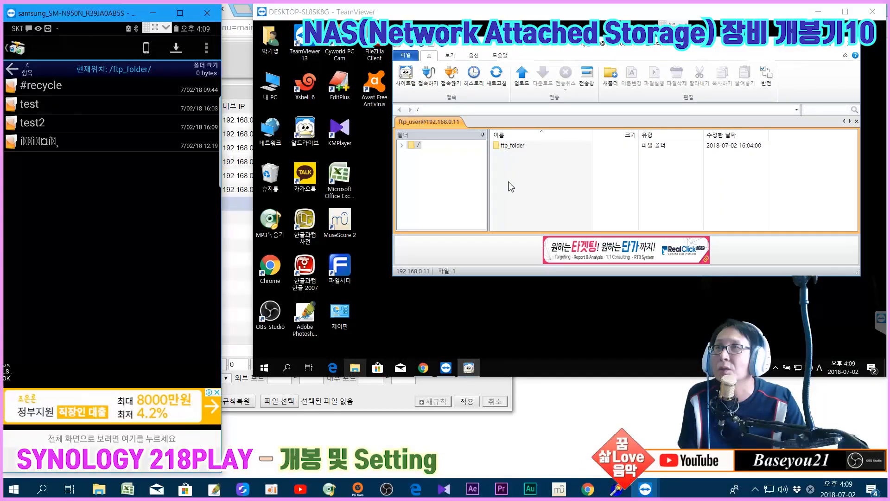
pyautogui.doubleClick(509, 145)
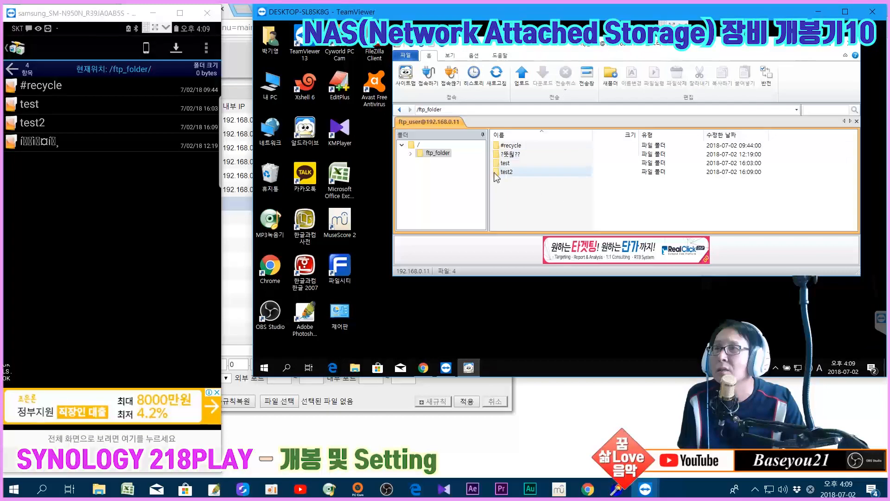
# Refresh ftp_folder under 노트북PC in File Station to confirm test2 is listed, then minimize Chrome
pyautogui.click(588, 488)
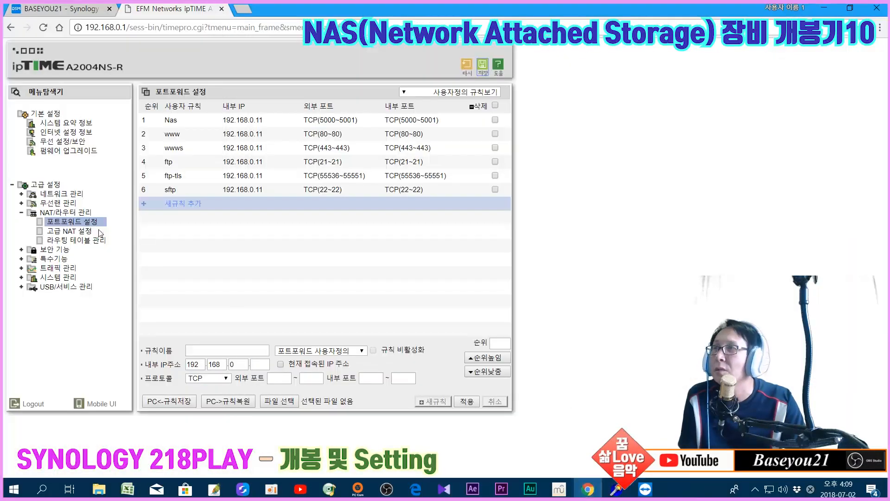
pyautogui.click(47, 12)
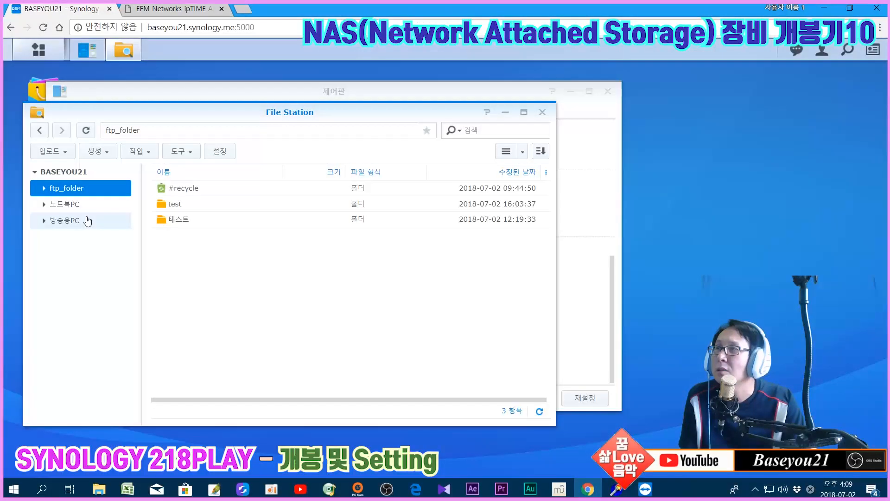
pyautogui.click(67, 207)
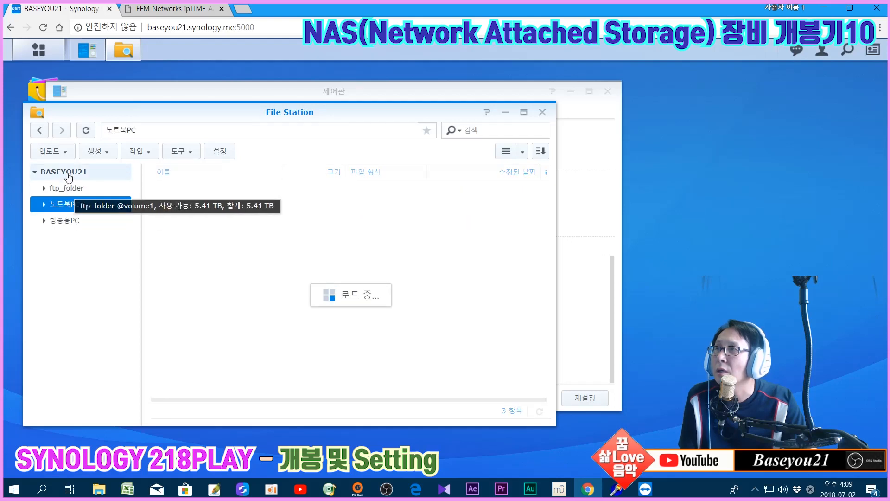
pyautogui.click(61, 188)
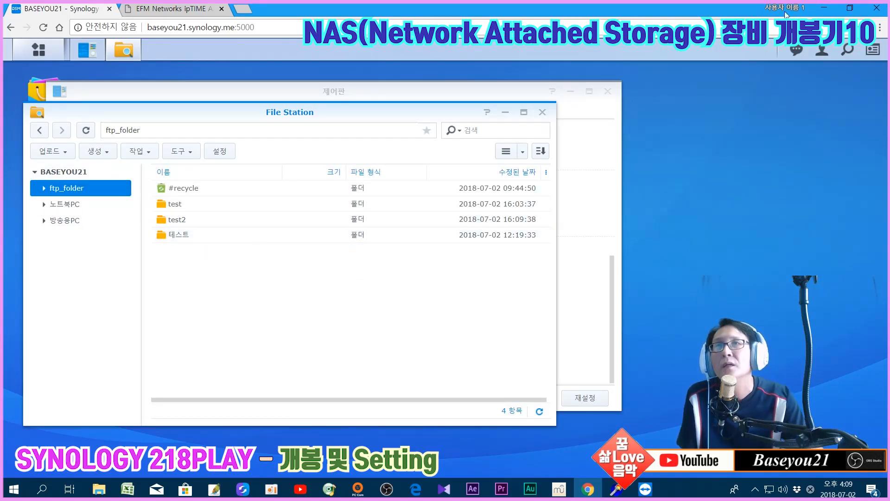
pyautogui.click(819, 5)
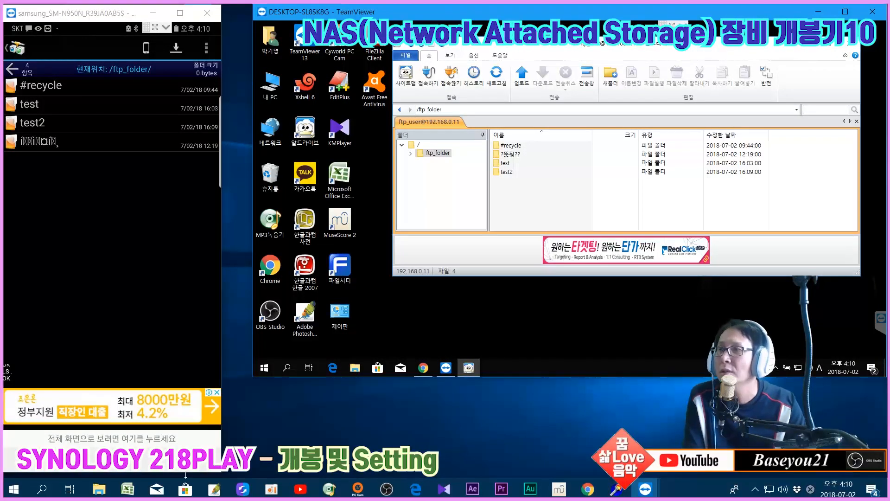
# Back out of ftp_folder to AndFTP's saved server list and bring File Station forward
pyautogui.click(12, 69)
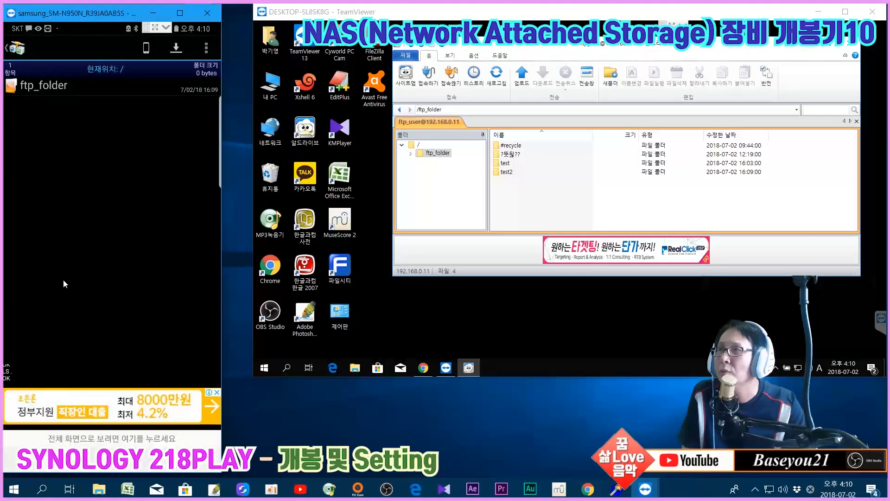
pyautogui.click(164, 459)
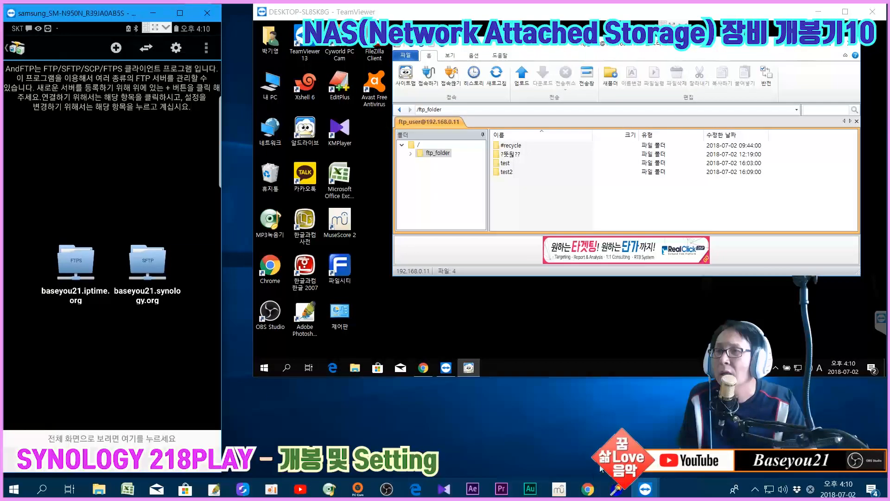
pyautogui.click(587, 488)
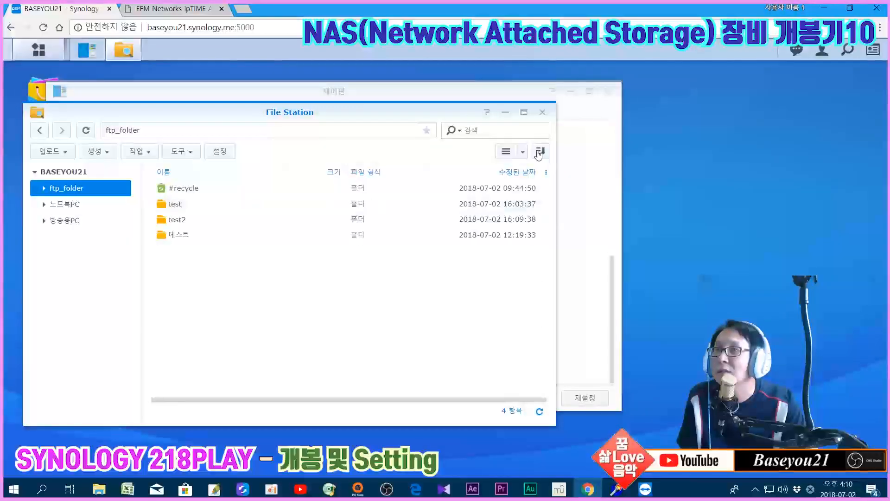
# Enable the FTPS (SSL/TLS) service in DSM's FTP settings and apply it
pyautogui.click(543, 113)
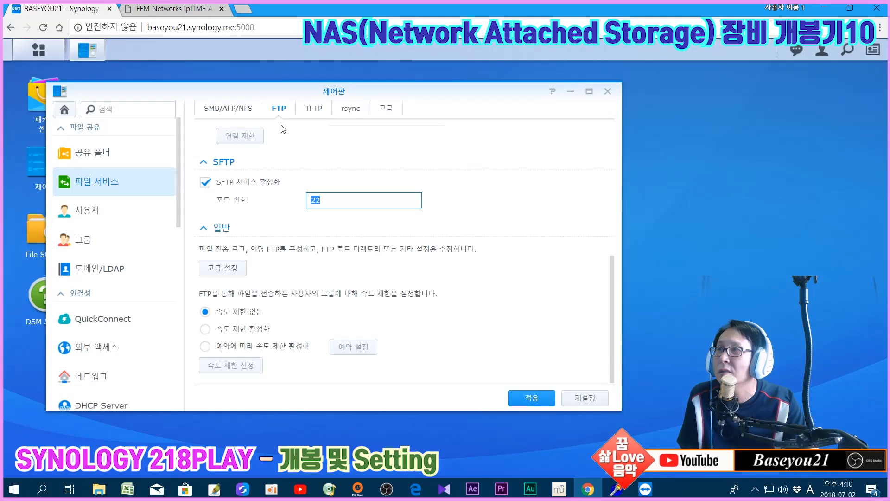
pyautogui.scroll(5, 288, 161)
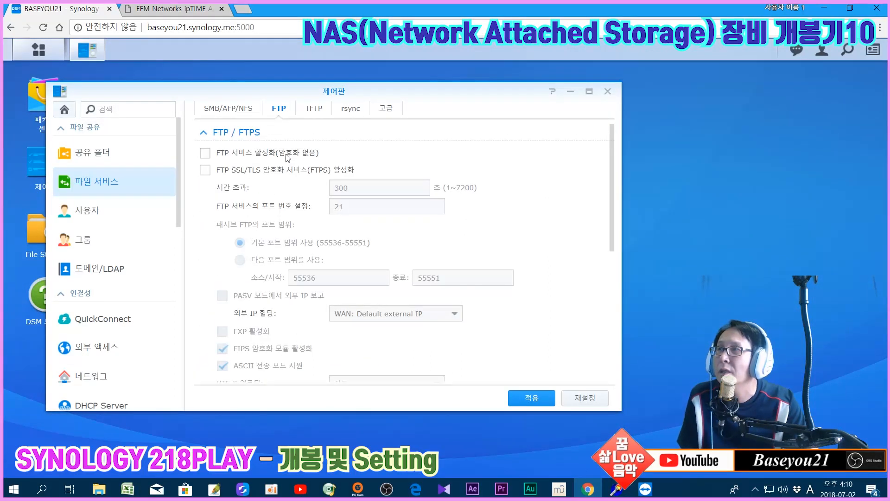
pyautogui.click(206, 172)
pyautogui.click(530, 398)
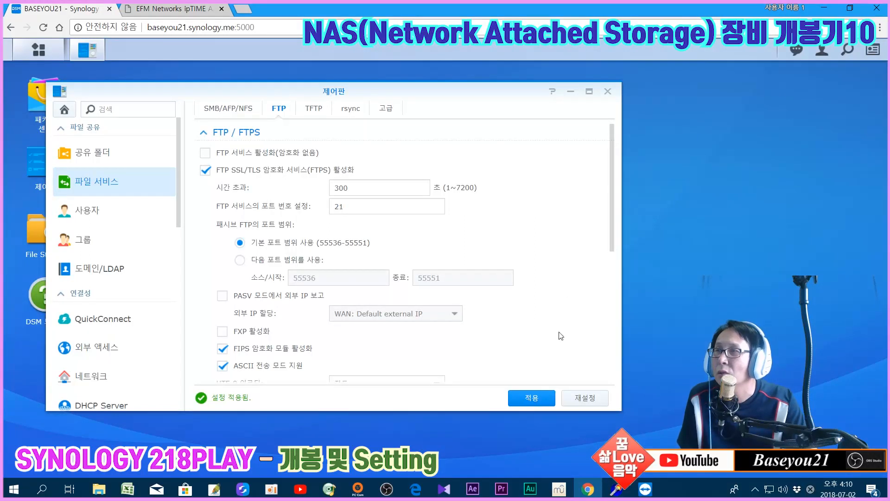
# Review the ipTIME router's port-forwarding rules, then minimize Chrome
pyautogui.scroll(-5, 565, 291)
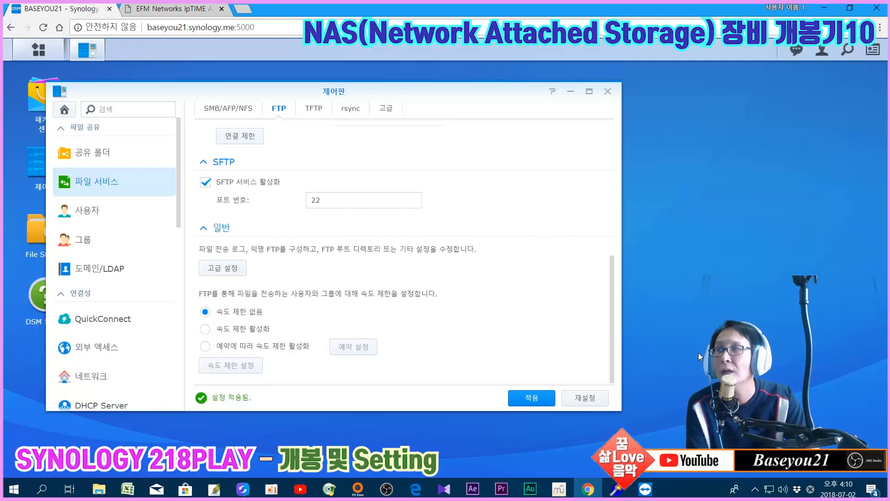
pyautogui.scroll(5, 591, 290)
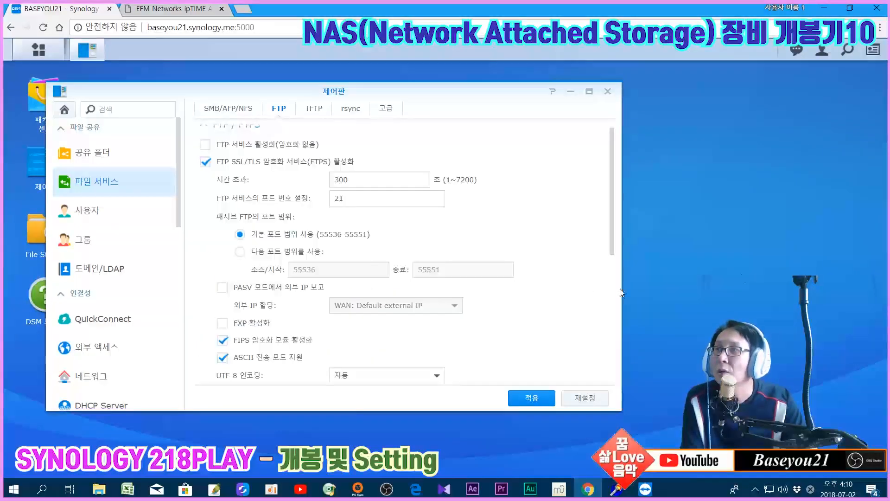
pyautogui.click(829, 11)
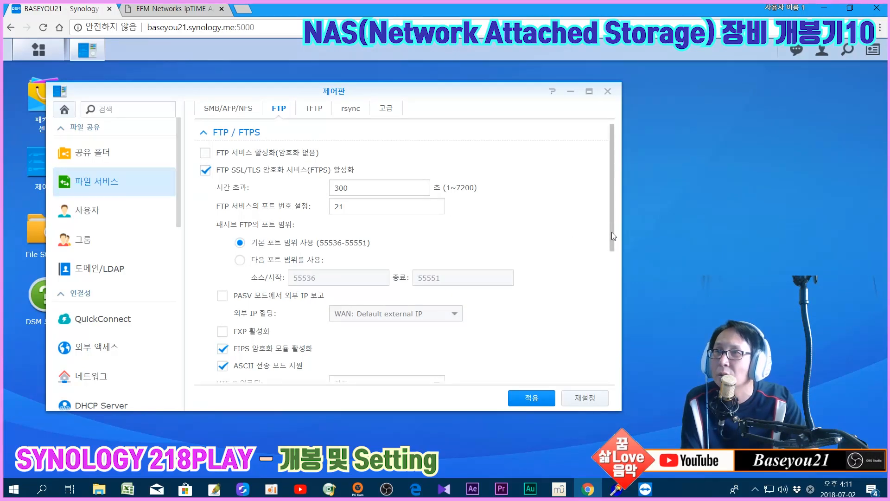
pyautogui.scroll(-5, 296, 253)
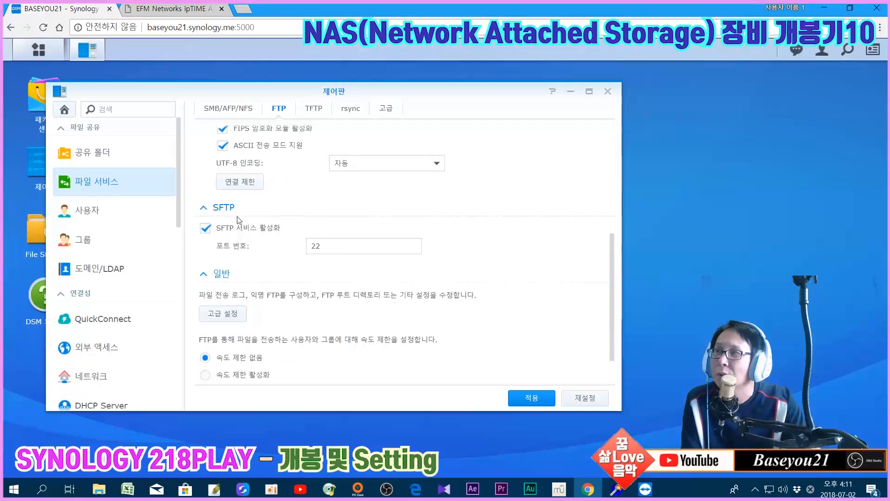
pyautogui.click(824, 7)
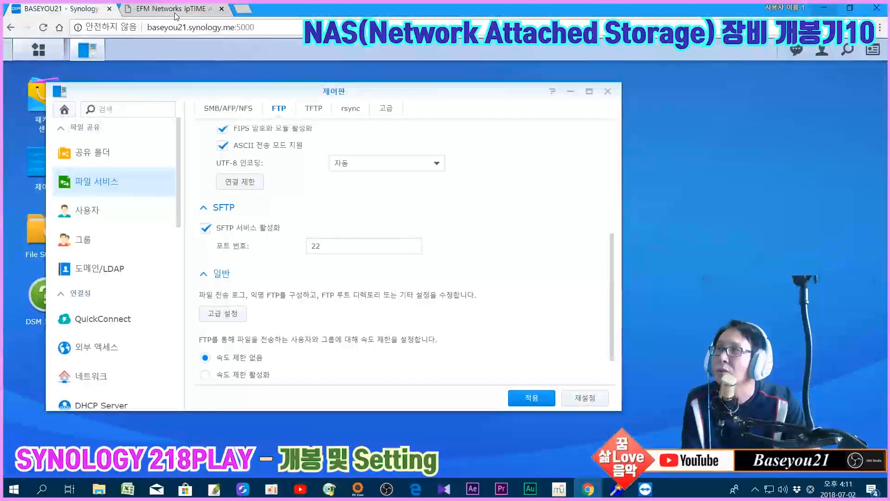
pyautogui.click(177, 11)
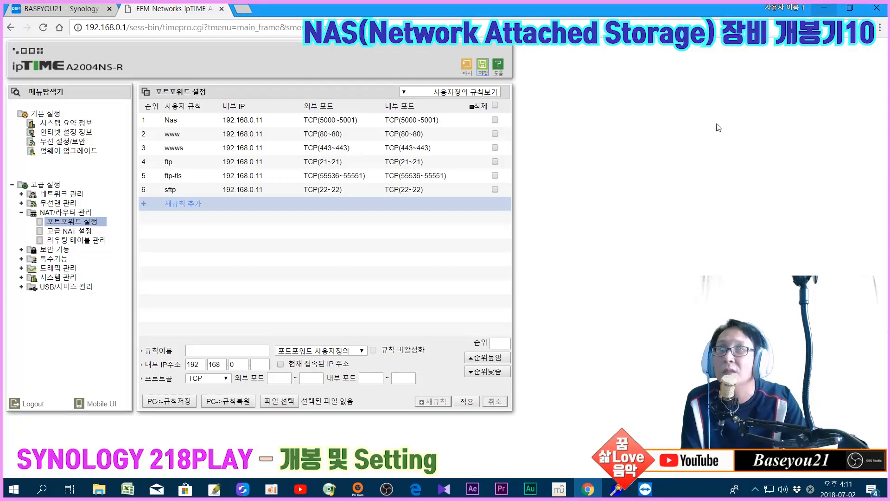
pyautogui.click(823, 8)
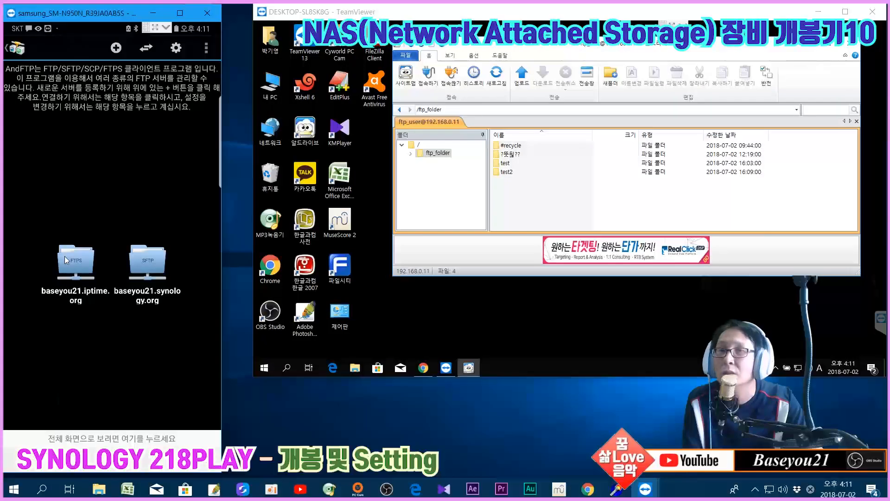
# Over FTPS, create folder test5 in ftp_folder and refresh the PC client to show it
pyautogui.click(65, 256)
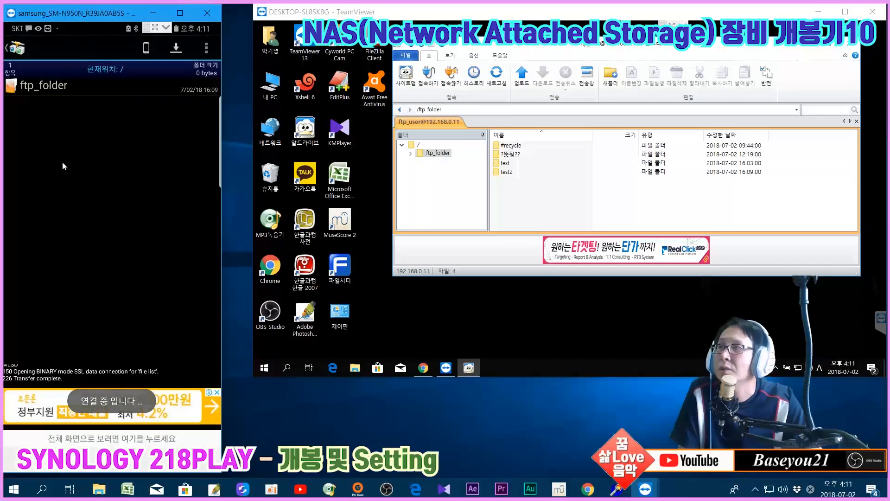
pyautogui.click(46, 90)
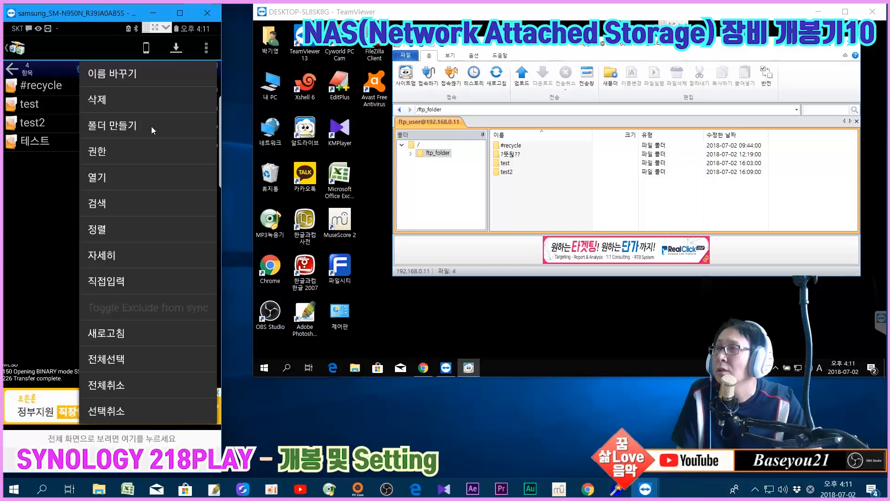
pyautogui.click(151, 126)
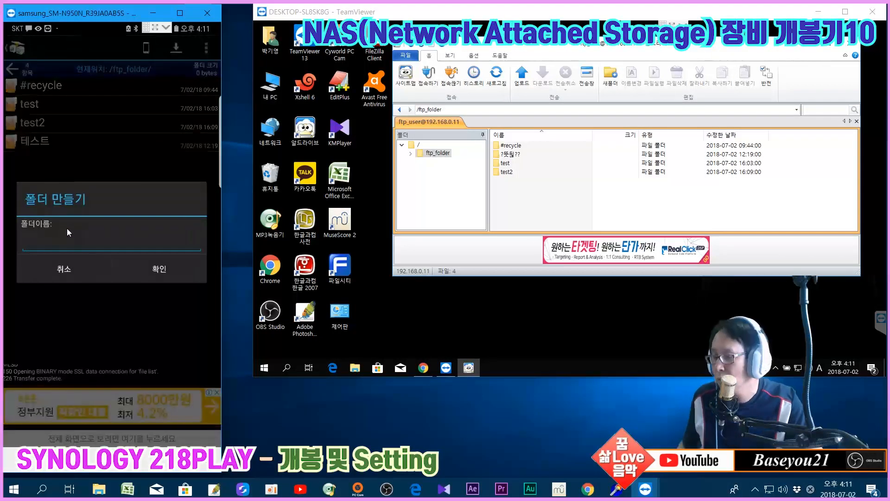
pyautogui.write('test5')
pyautogui.click(146, 269)
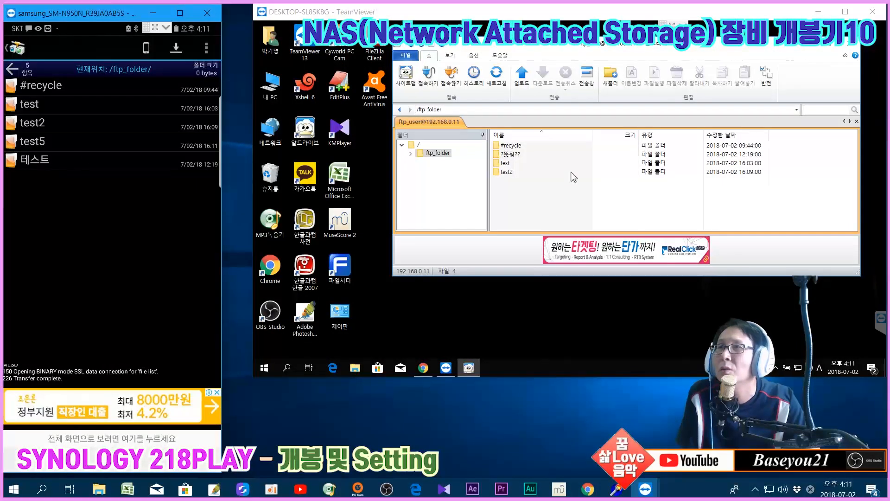
pyautogui.press('F5')
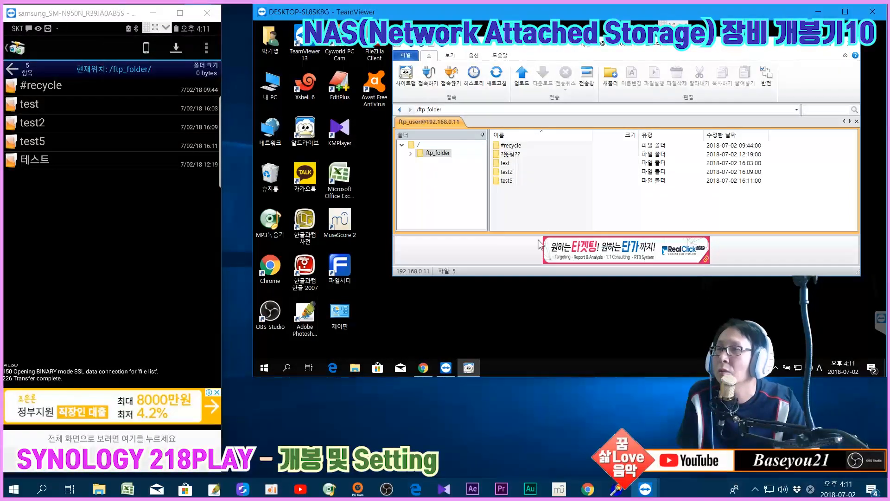
pyautogui.click(588, 489)
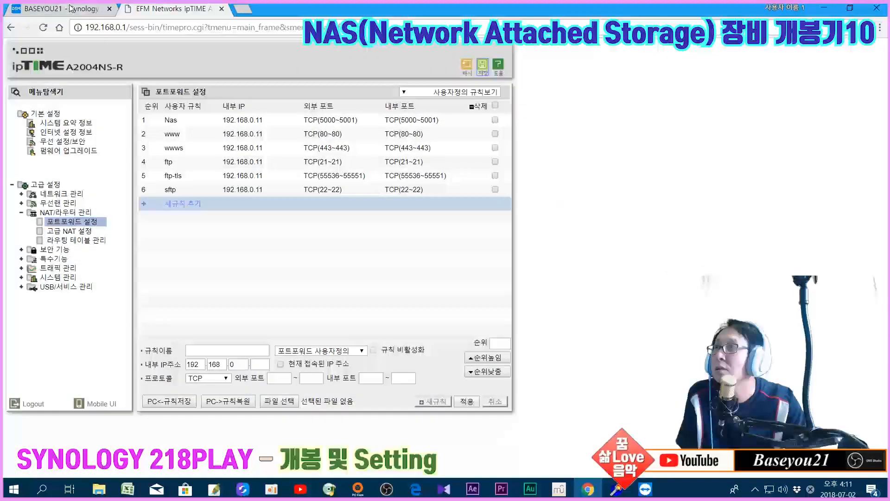
# Check that ftp_folder in File Station lists test5, then minimize Chrome
pyautogui.click(70, 8)
pyautogui.click(30, 234)
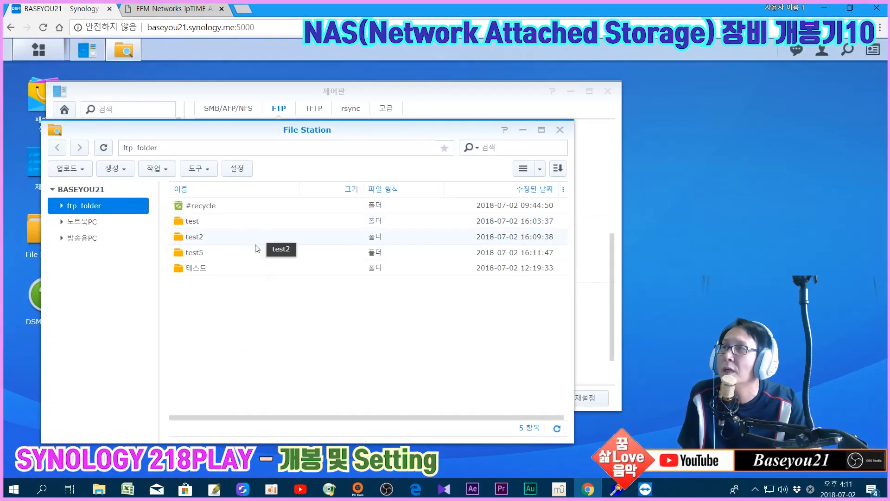
pyautogui.click(825, 8)
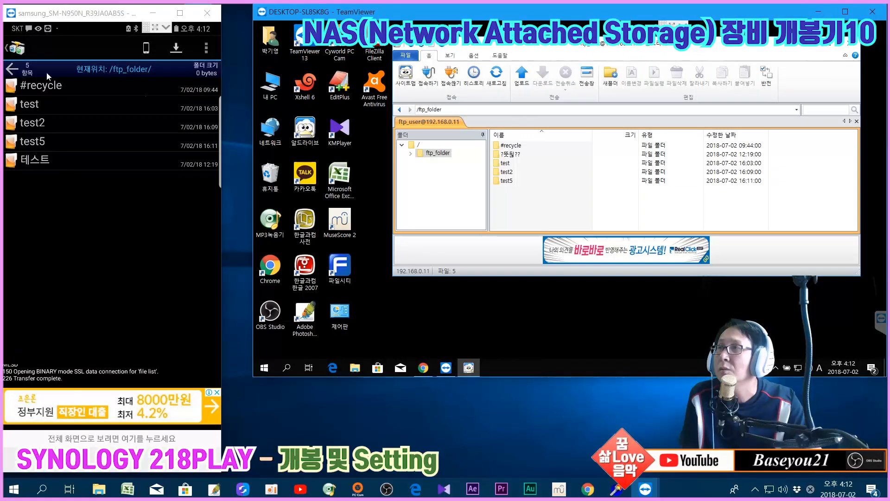
# Disconnect from the FTPS server and reconnect to baseyou21.synology.org over SFTP
pyautogui.click(144, 444)
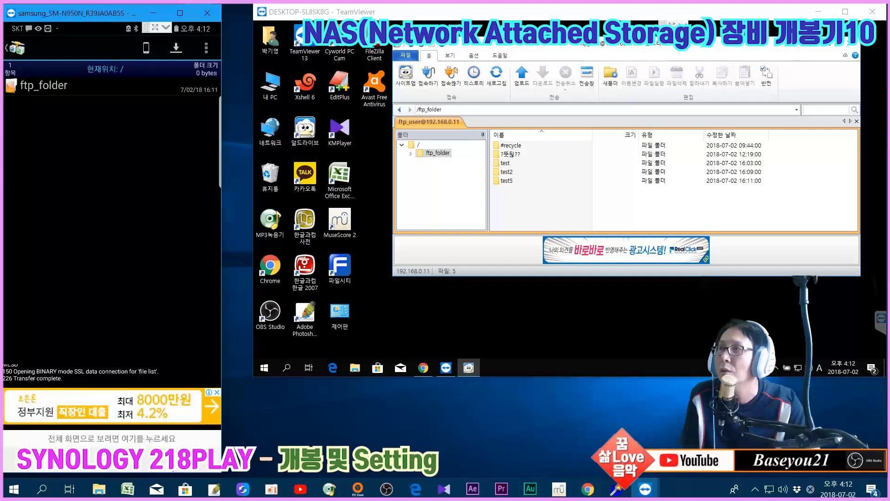
pyautogui.click(179, 459)
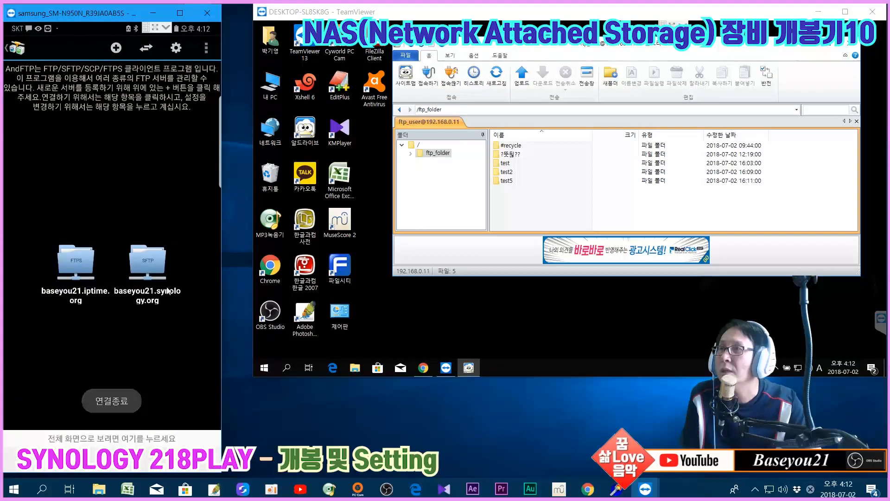
pyautogui.click(148, 263)
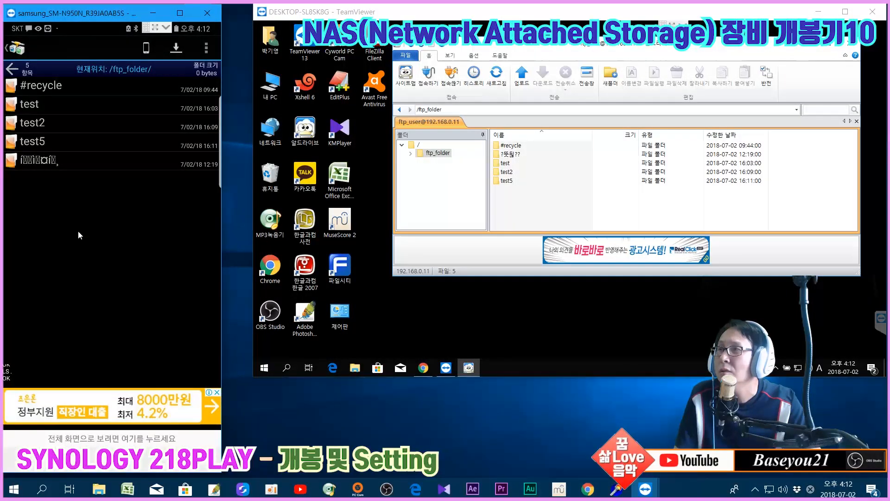
# Create the sftp_test folder in ftp_folder and check it in the PC client
pyautogui.click(206, 48)
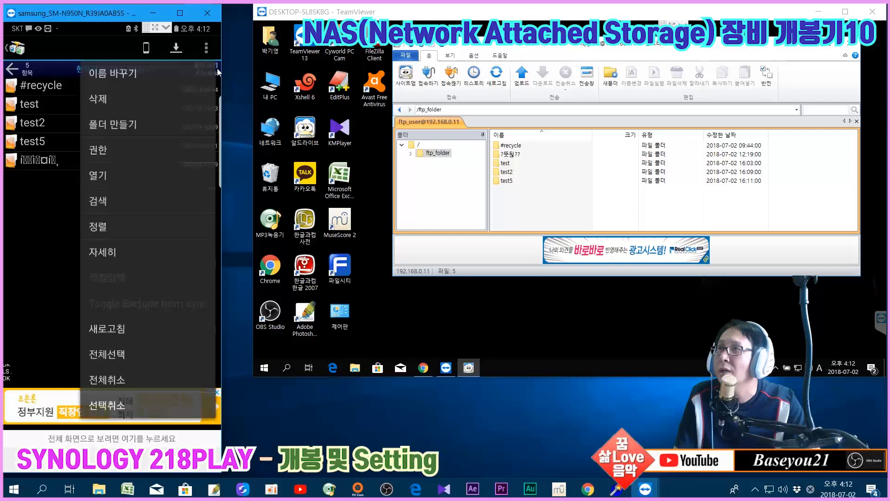
pyautogui.click(146, 127)
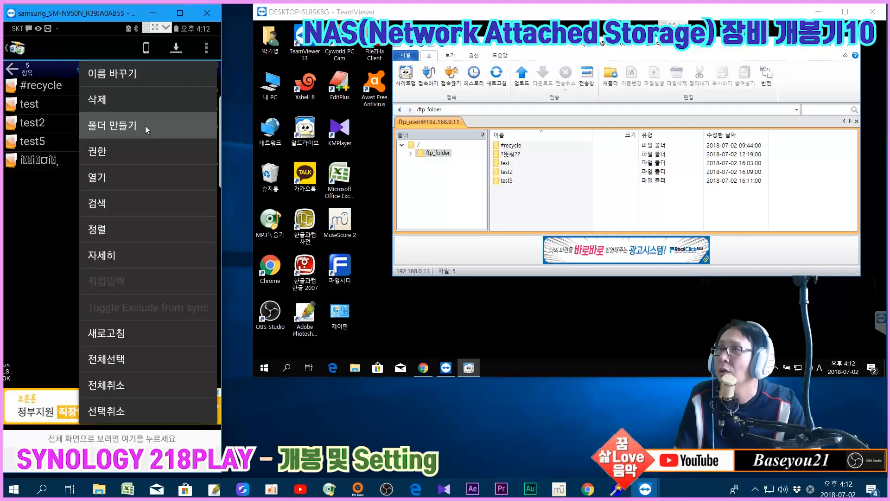
pyautogui.write('sftp')
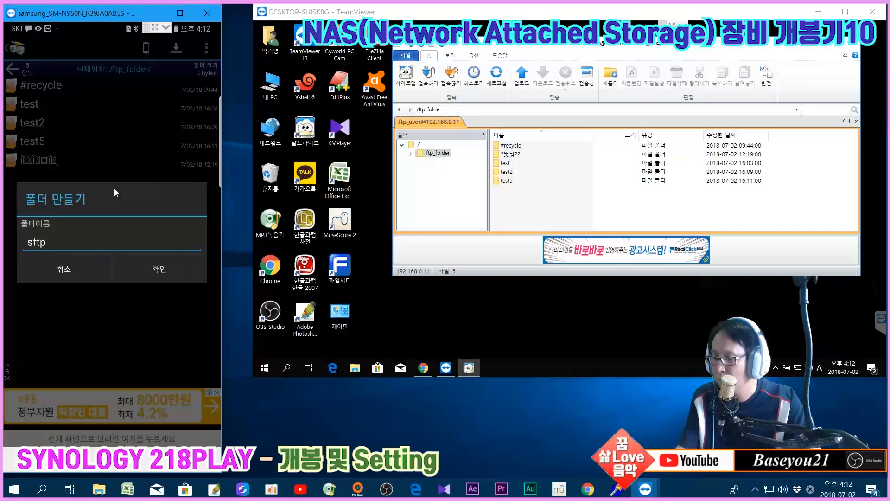
pyautogui.write('_test')
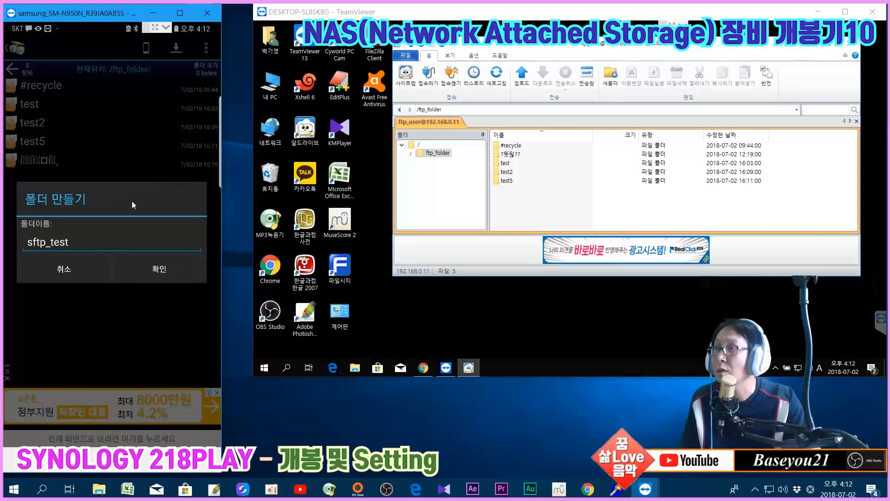
pyautogui.click(150, 269)
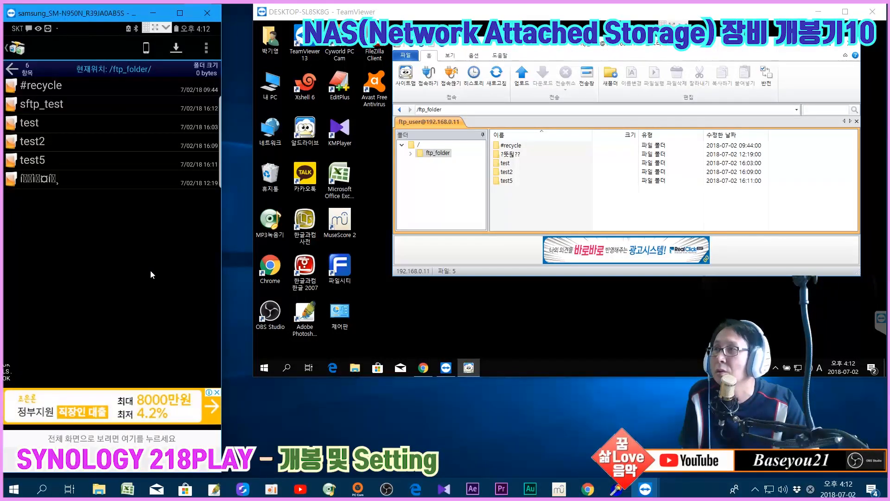
pyautogui.click(496, 76)
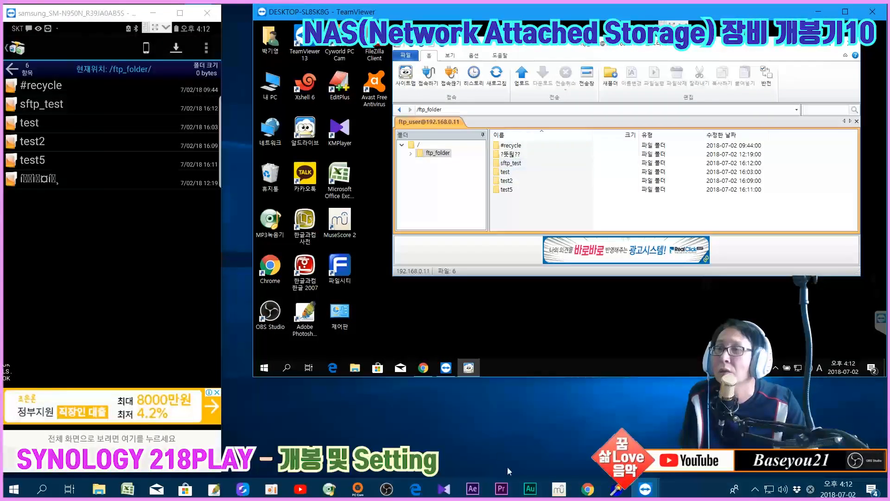
pyautogui.click(588, 489)
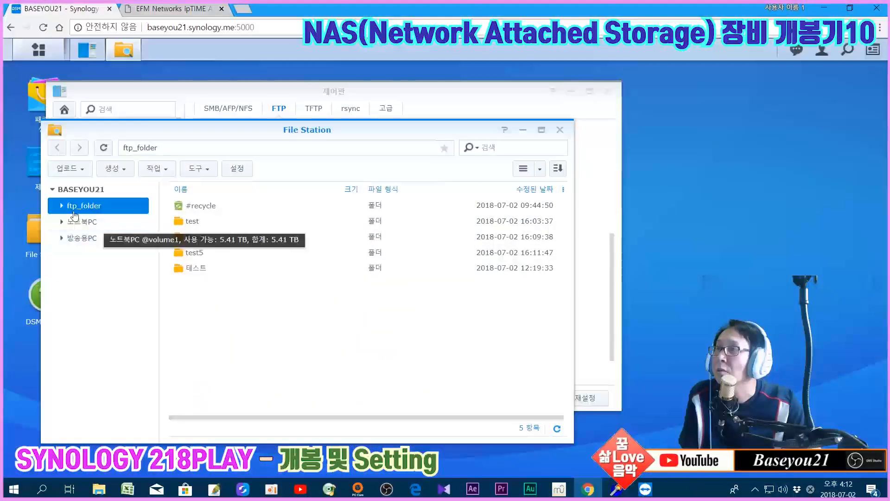
# Refresh ftp_folder in File Station to confirm sftp_test appears
pyautogui.click(74, 221)
pyautogui.click(73, 206)
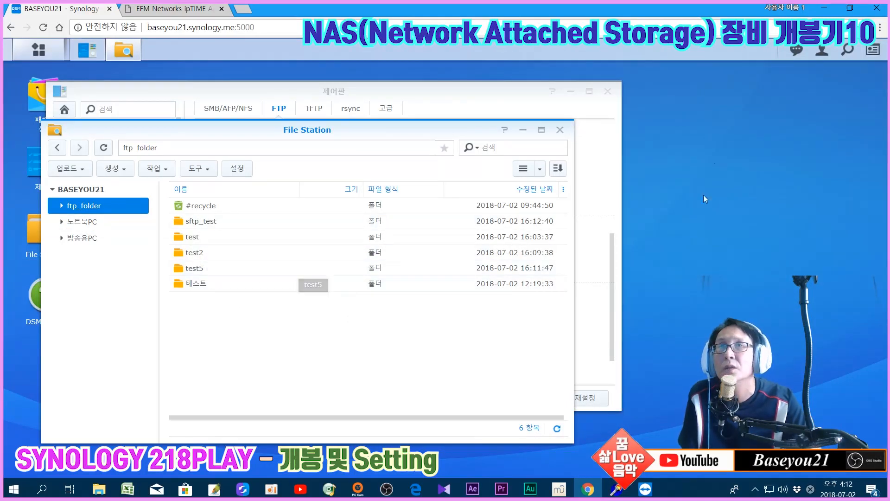
pyautogui.click(823, 8)
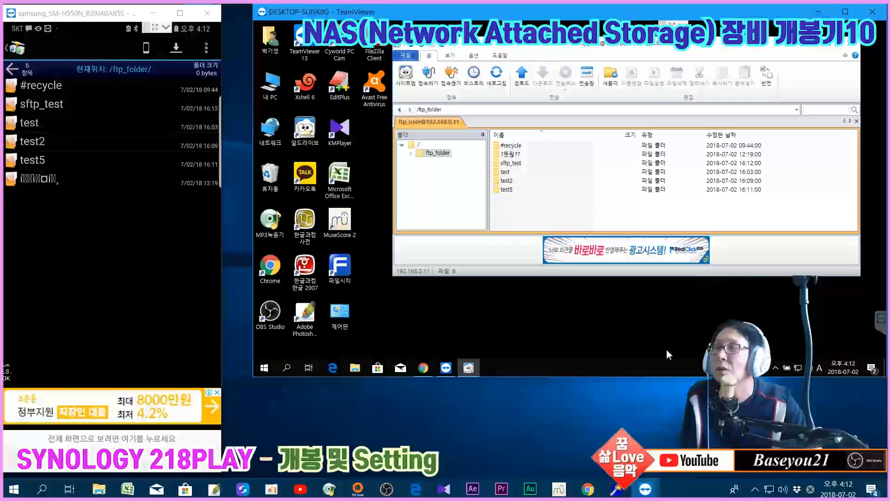
pyautogui.click(587, 489)
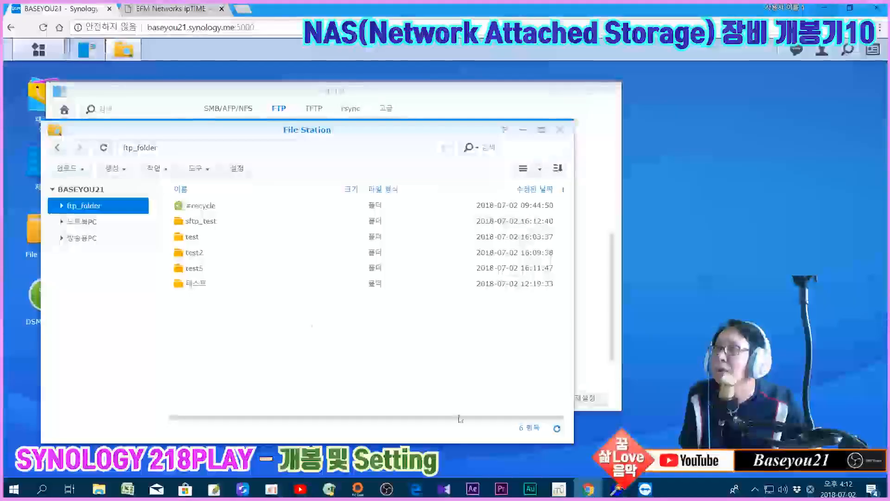
# Close File Station and apply the FTP settings with FTPS off, leaving only SFTP
pyautogui.click(560, 130)
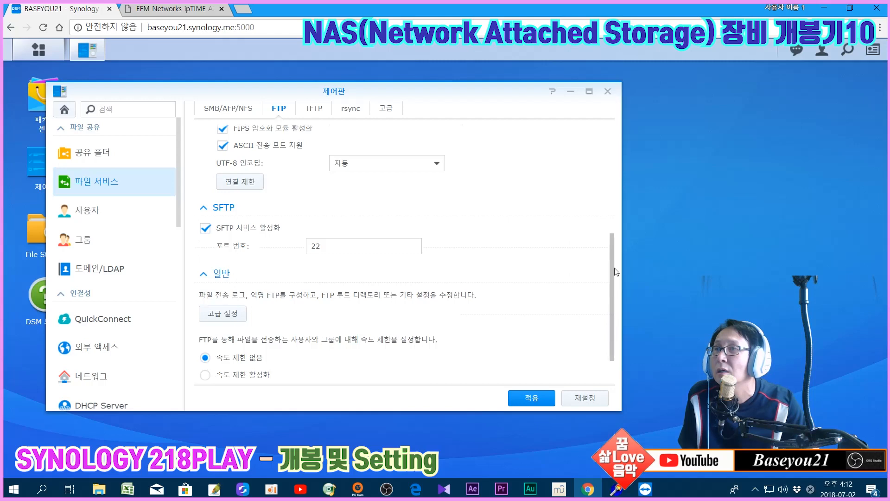
pyautogui.scroll(5, 613, 281)
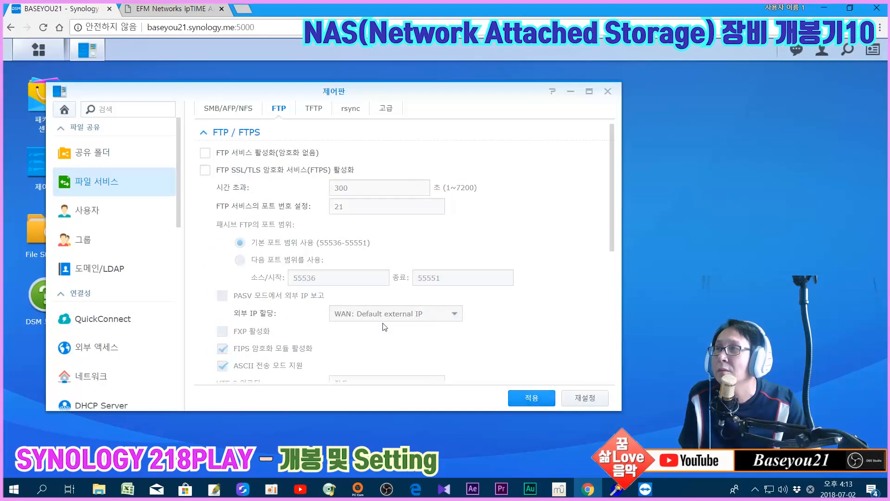
pyautogui.click(527, 406)
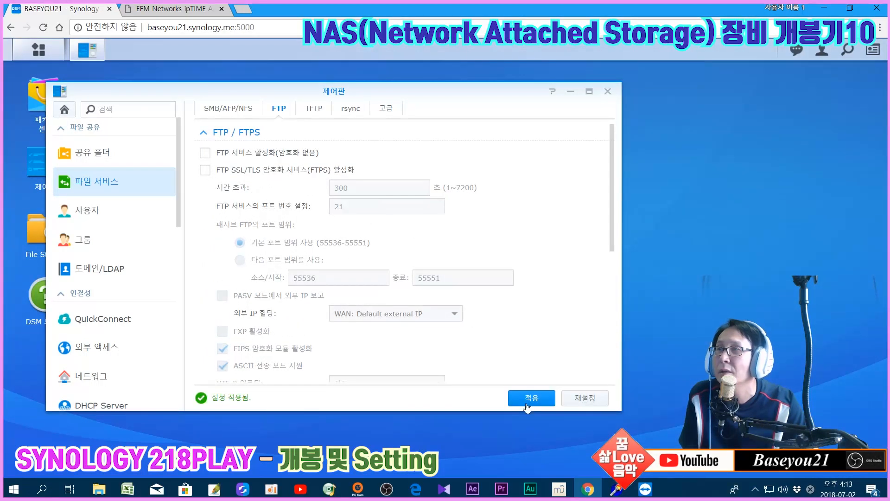
pyautogui.moveTo(613, 220)
pyautogui.mouseDown()
pyautogui.moveTo(612, 324)
pyautogui.moveTo(624, 214)
pyautogui.mouseUp()
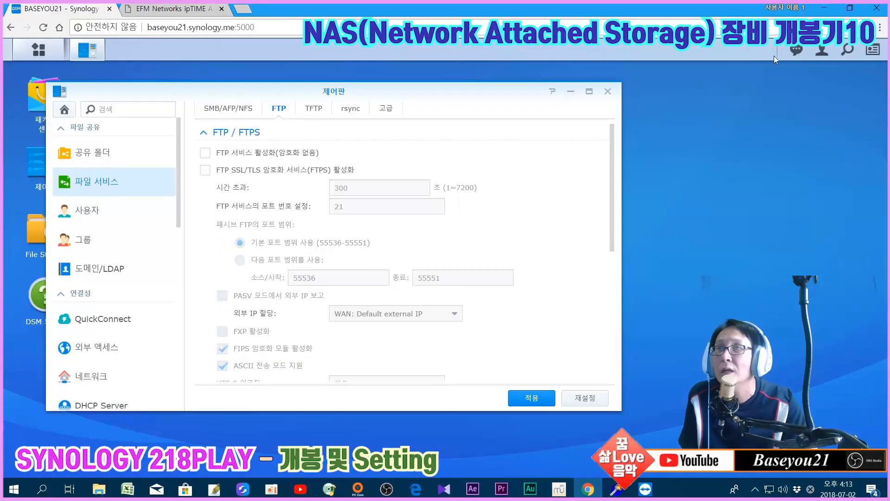
# After trying the FTPS entry, connect over SFTP, open ftp_folder, and close the mirror
pyautogui.moveTo(645, 489)
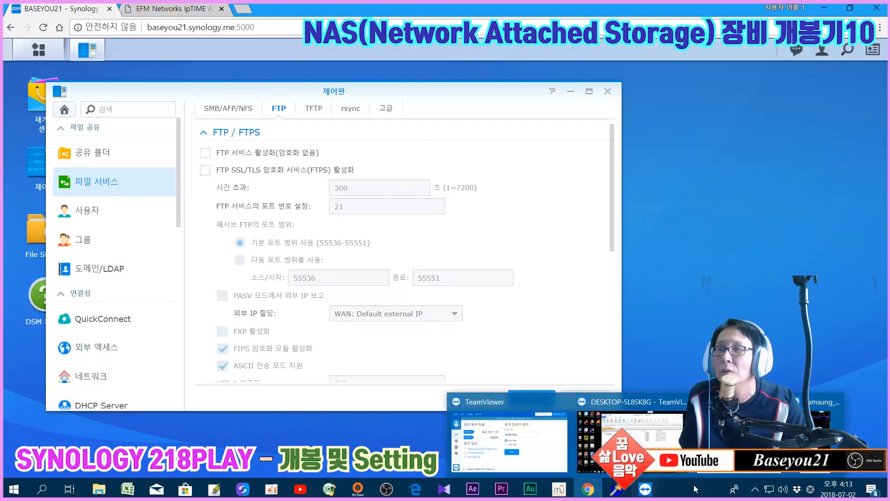
pyautogui.click(830, 417)
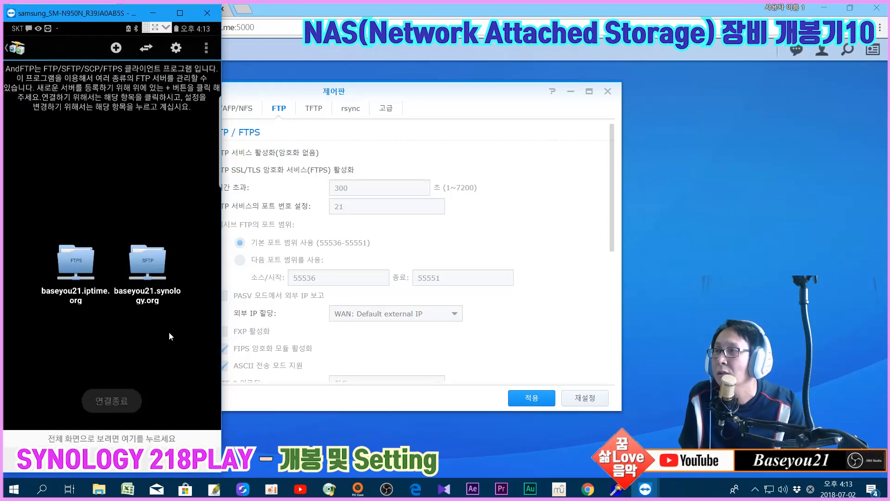
pyautogui.click(78, 261)
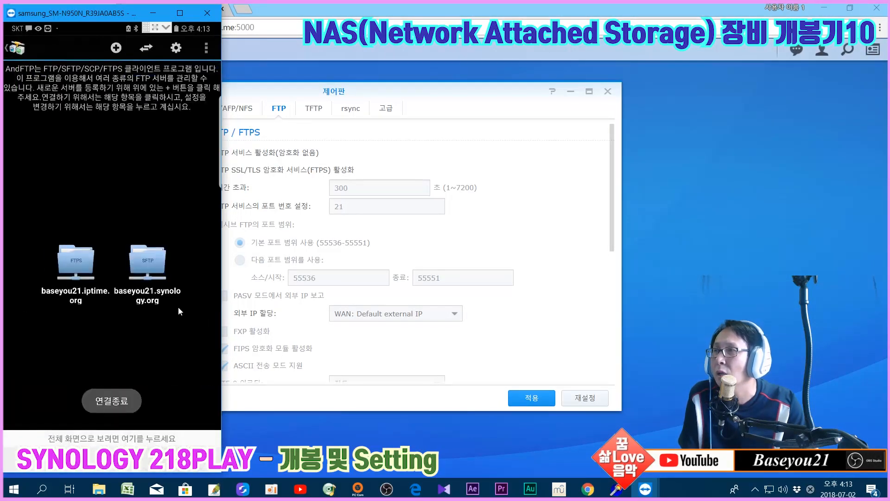
pyautogui.click(149, 255)
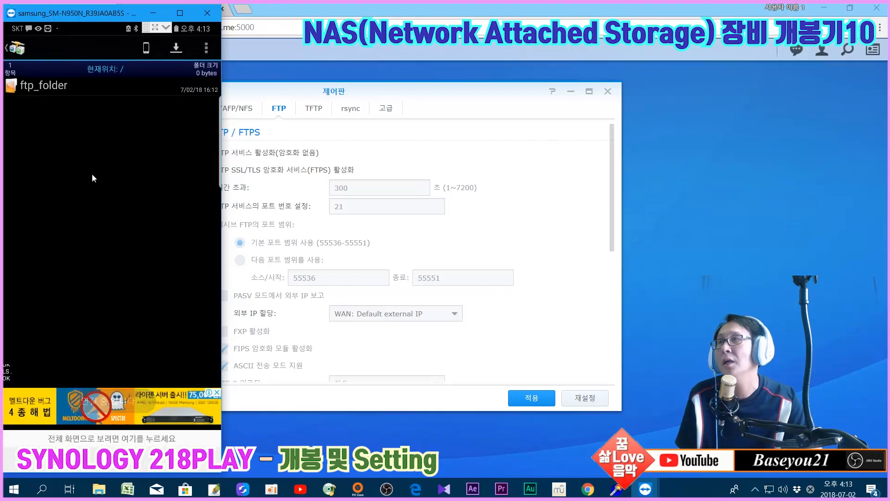
pyautogui.click(71, 90)
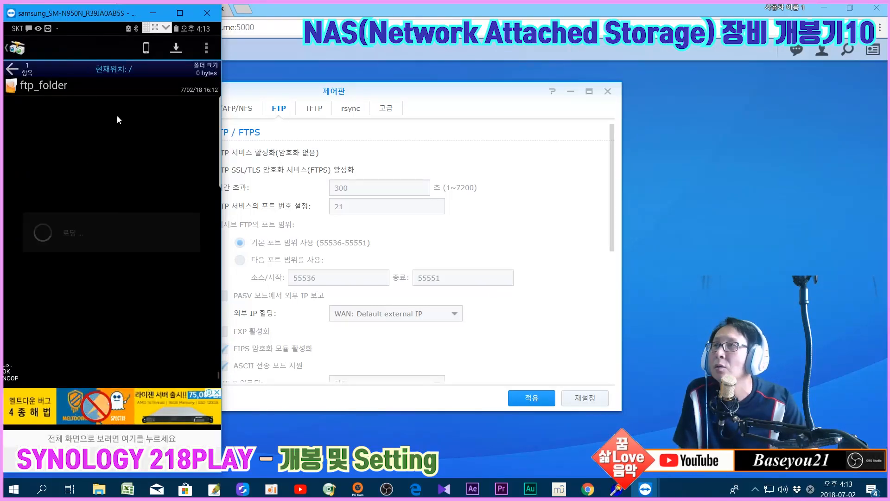
pyautogui.click(201, 12)
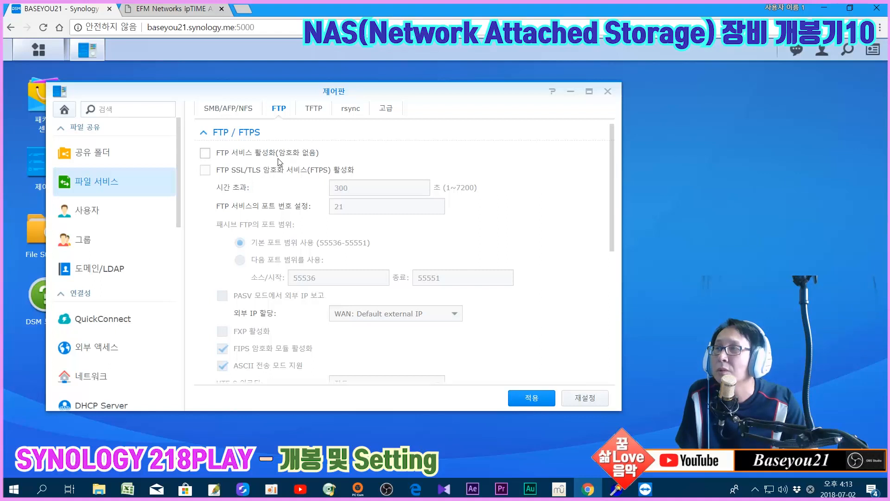
# Tick FTPS, then close Control Panel choosing 예 to discard the unsaved change
pyautogui.click(206, 170)
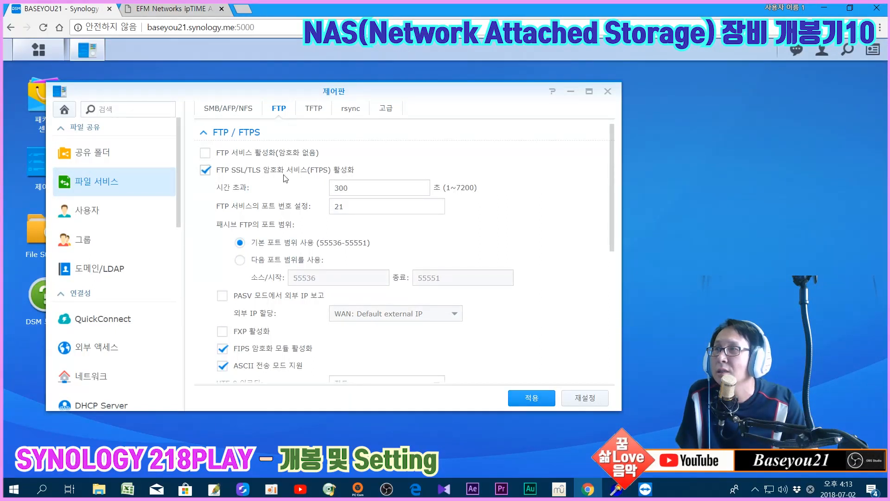
pyautogui.moveTo(612, 238); pyautogui.dragTo(611, 352)
pyautogui.scroll(5, 314, 313)
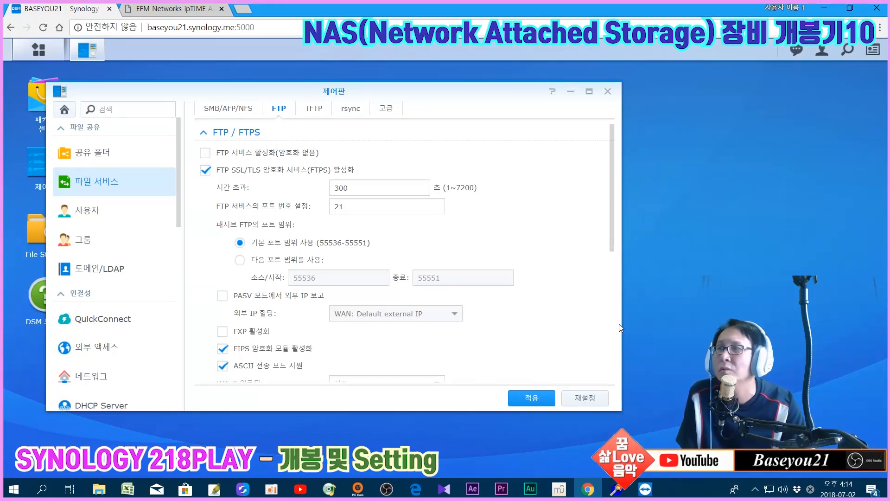
pyautogui.moveTo(610, 235)
pyautogui.mouseDown()
pyautogui.moveTo(610, 366)
pyautogui.moveTo(616, 222)
pyautogui.mouseUp()
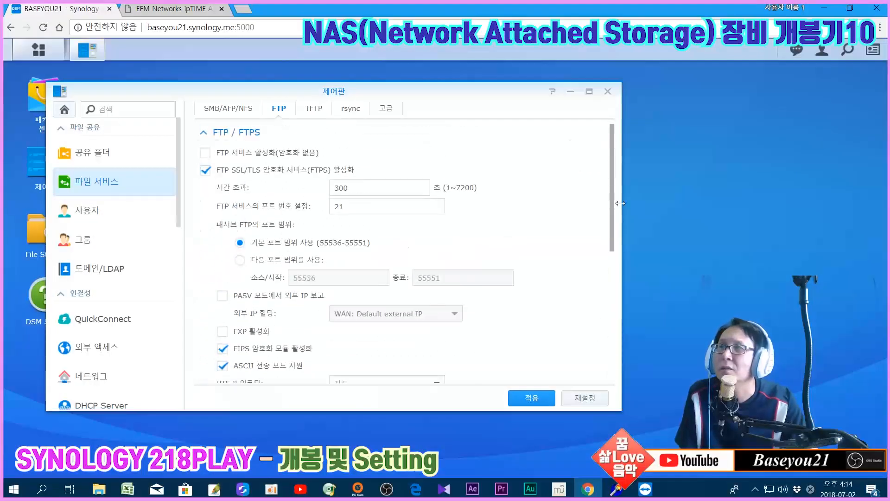
pyautogui.click(608, 91)
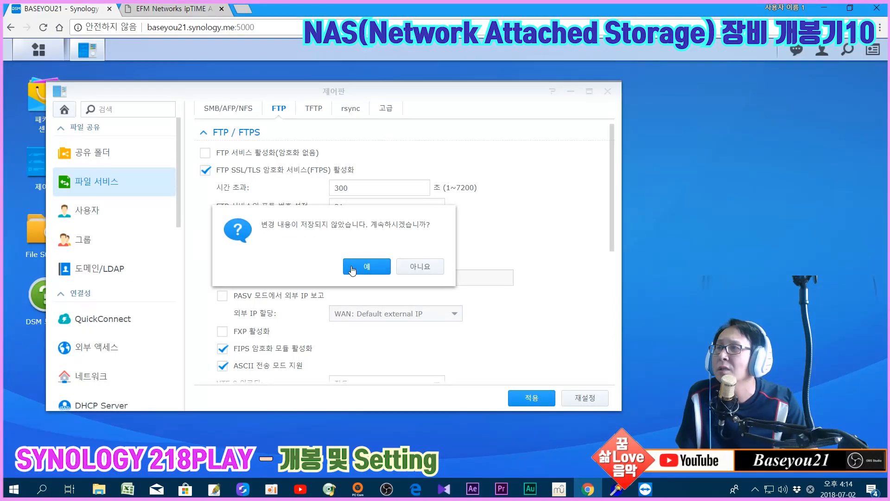
pyautogui.click(367, 266)
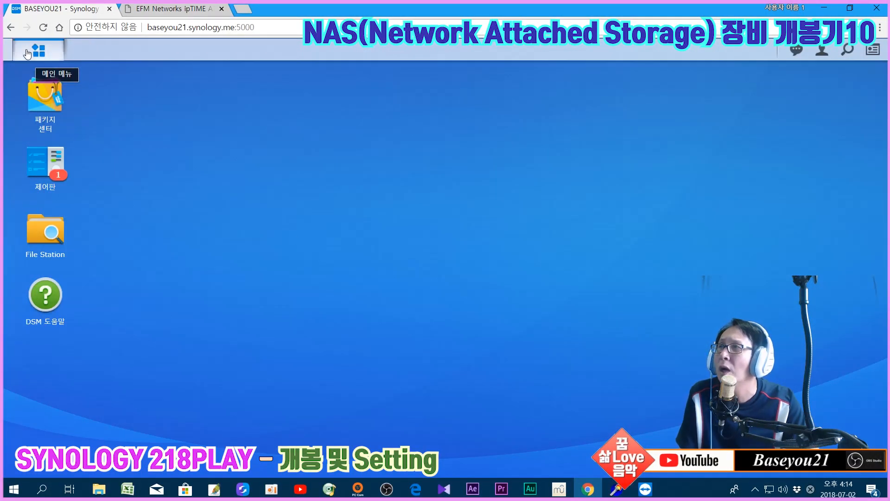
# Reopen Control Panel (제어판), then hide Chrome to reveal the remote /ftp_folder listing
pyautogui.click(38, 49)
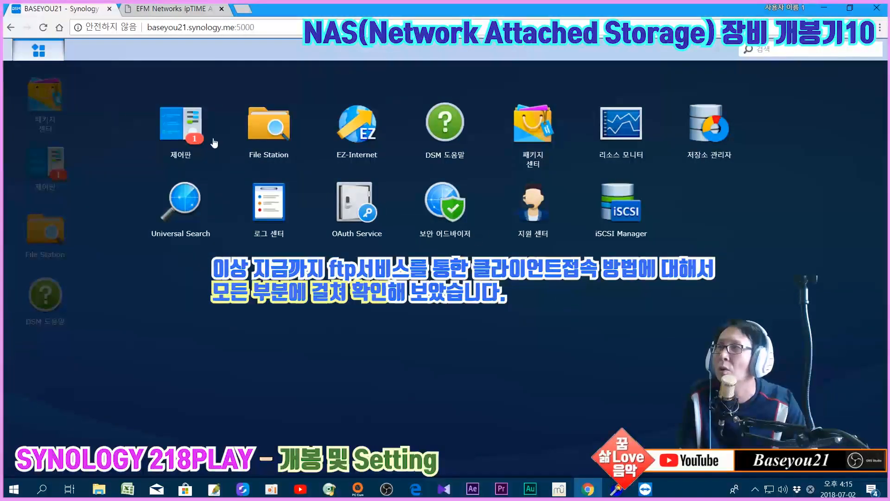
pyautogui.click(41, 47)
pyautogui.click(45, 162)
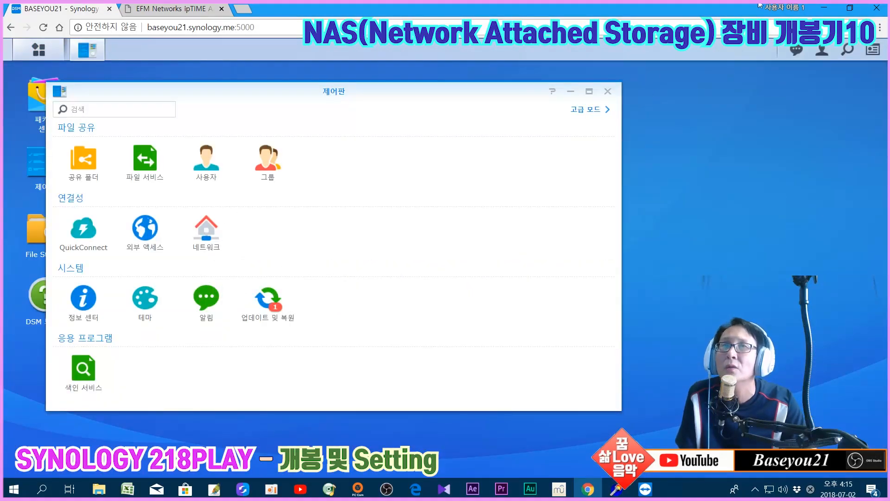
pyautogui.click(822, 5)
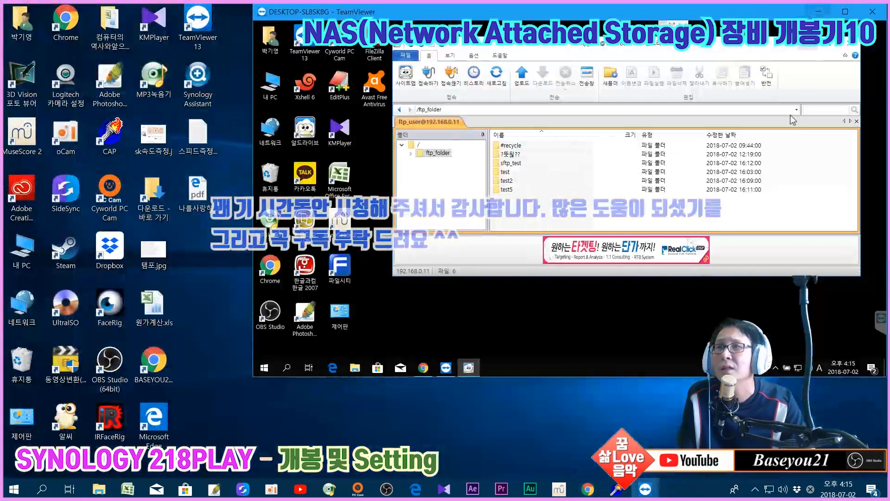